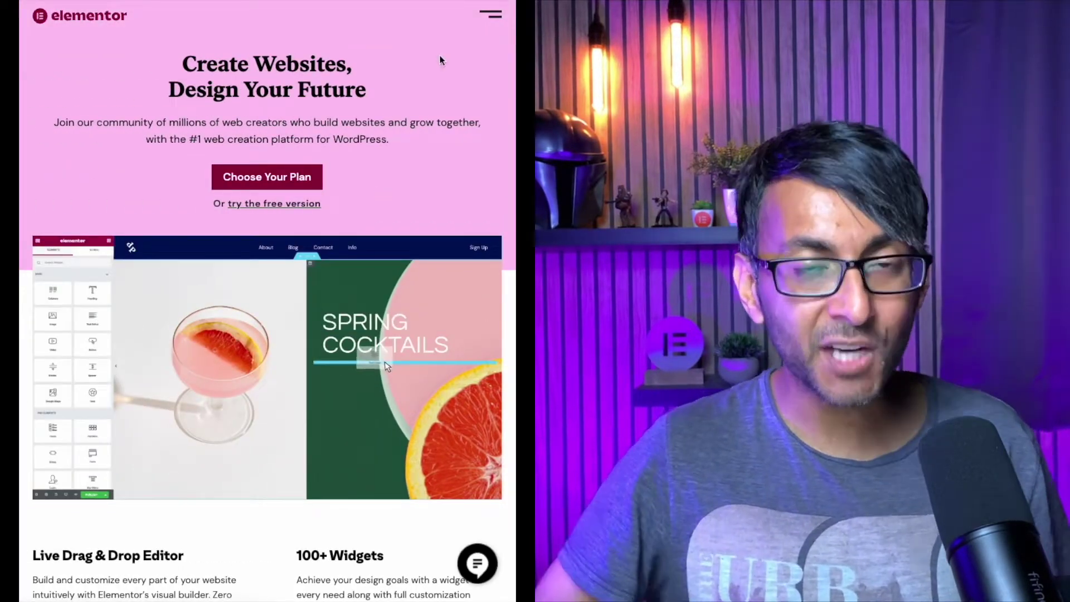
Show the Website Builder + Hosting pricing with Elementor Cloud Website at USD 99/year.
click(491, 14)
click(88, 202)
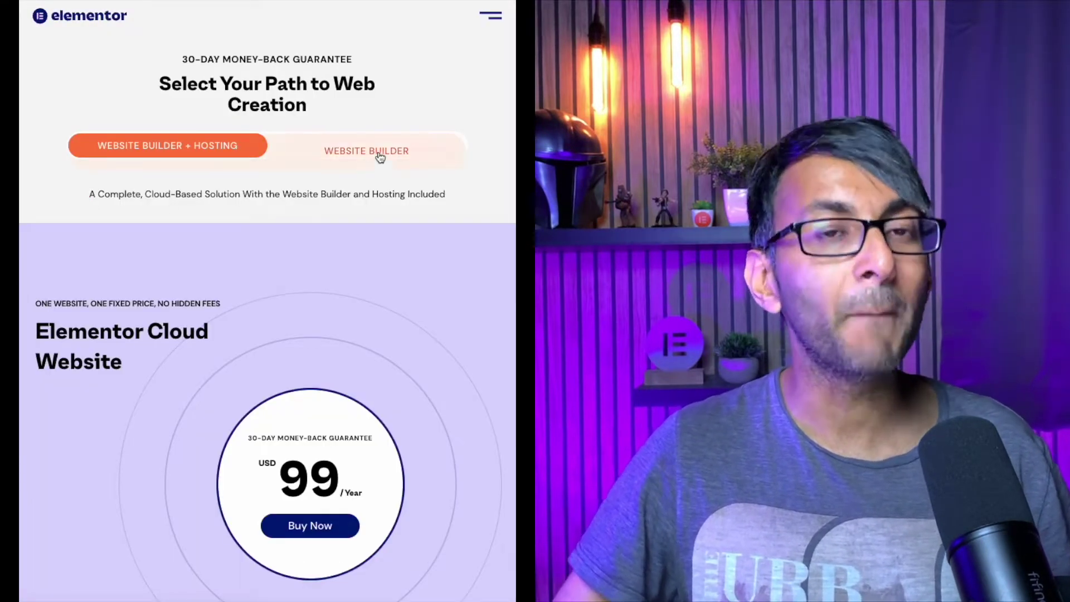
click(379, 158)
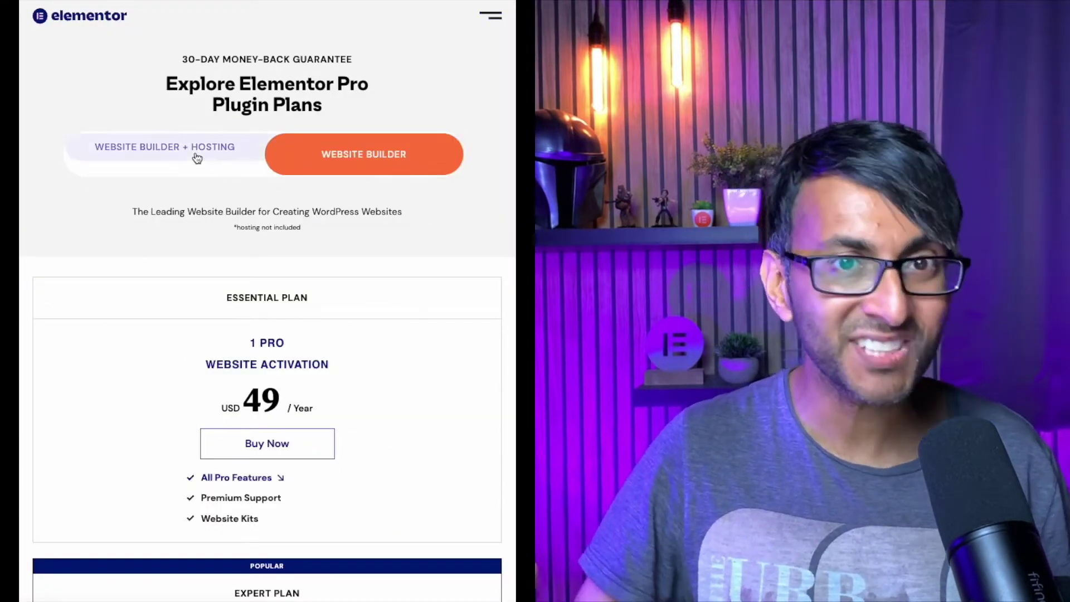
click(197, 158)
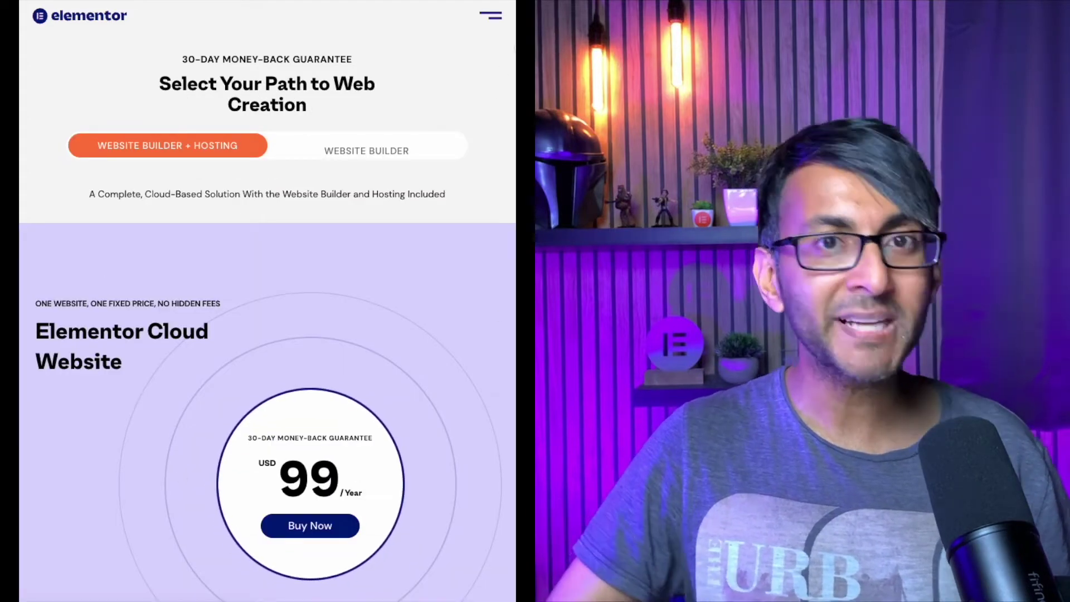
scroll(514, 34, down, 5)
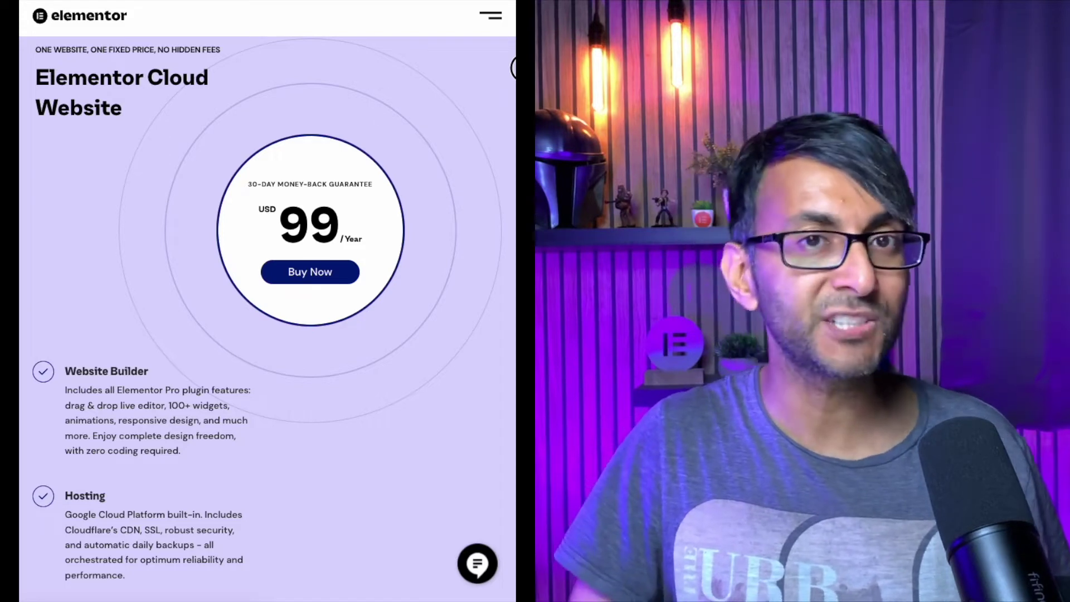
scroll(514, 68, down, 2)
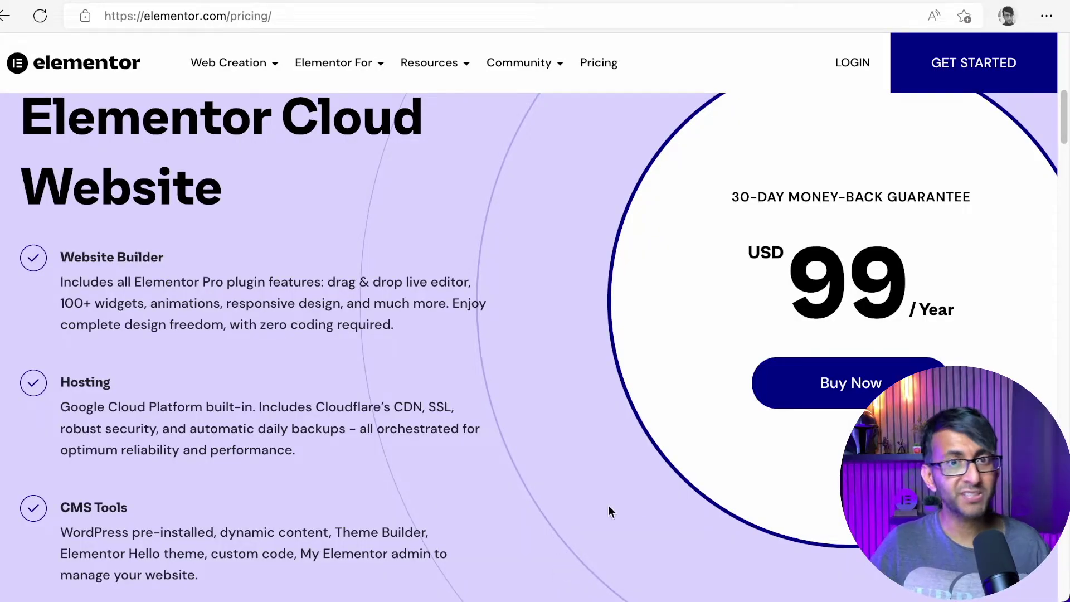
Buy the Elementor Cloud Website plan and start creating the website.
click(866, 394)
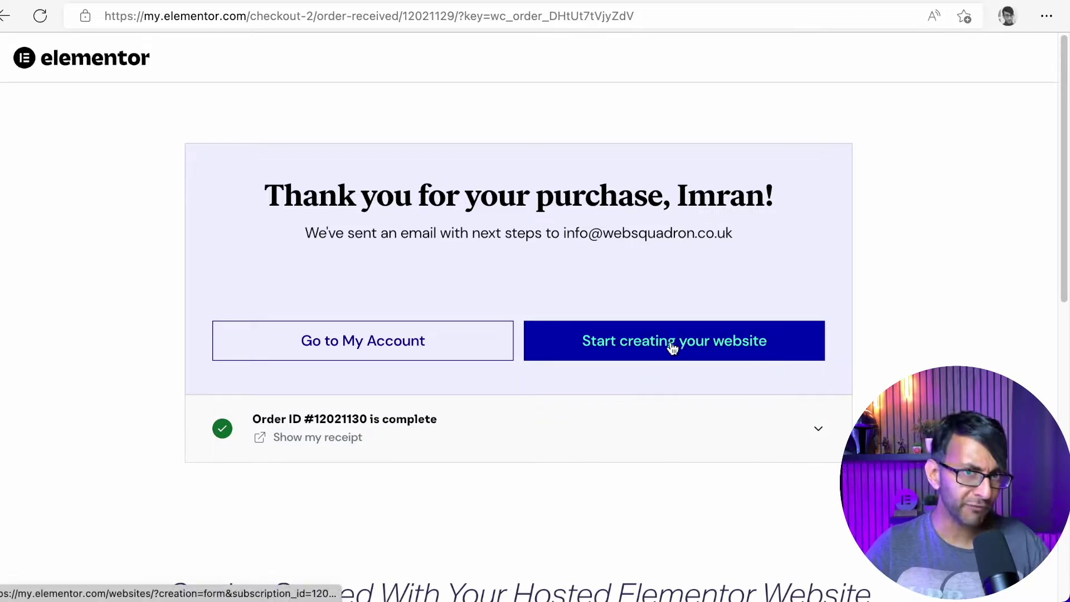
click(444, 354)
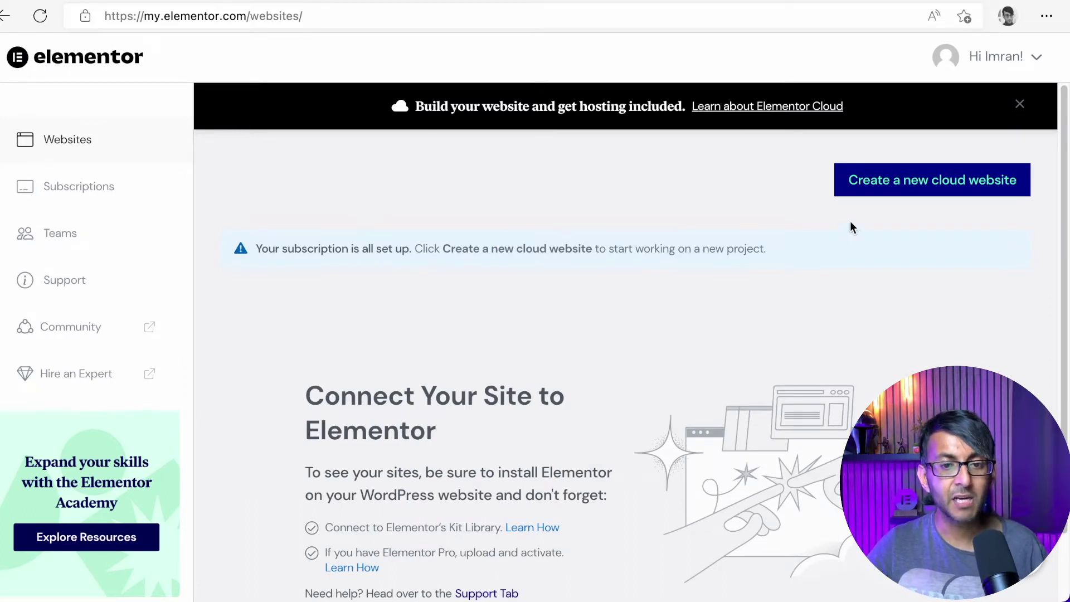
Name the new cloud website WebsquadronCloud and accept the default elementor.cloud domain.
click(939, 187)
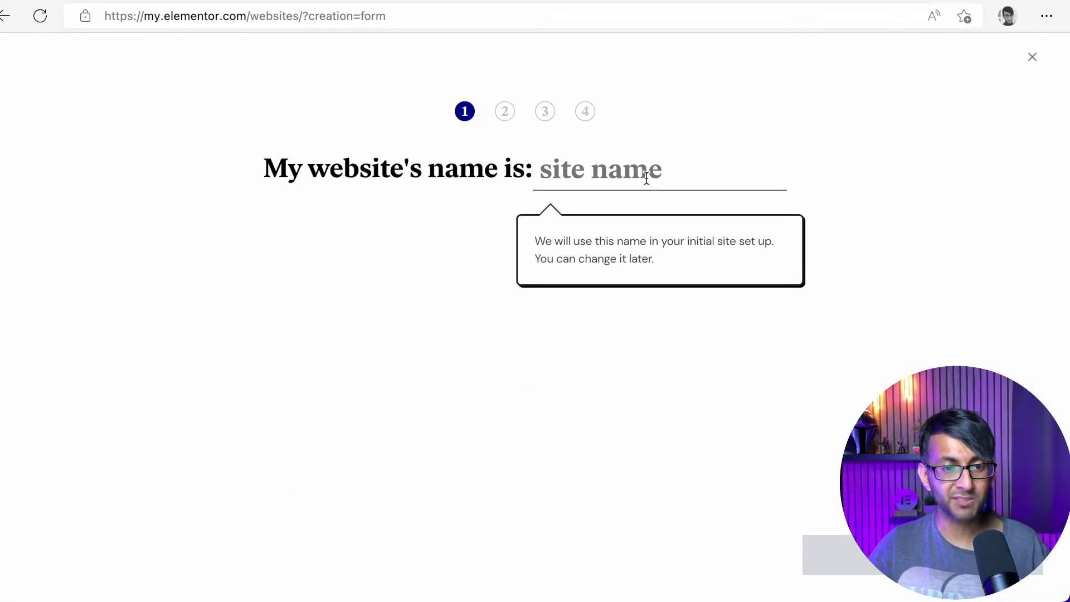
text(WebsquadronCloud)
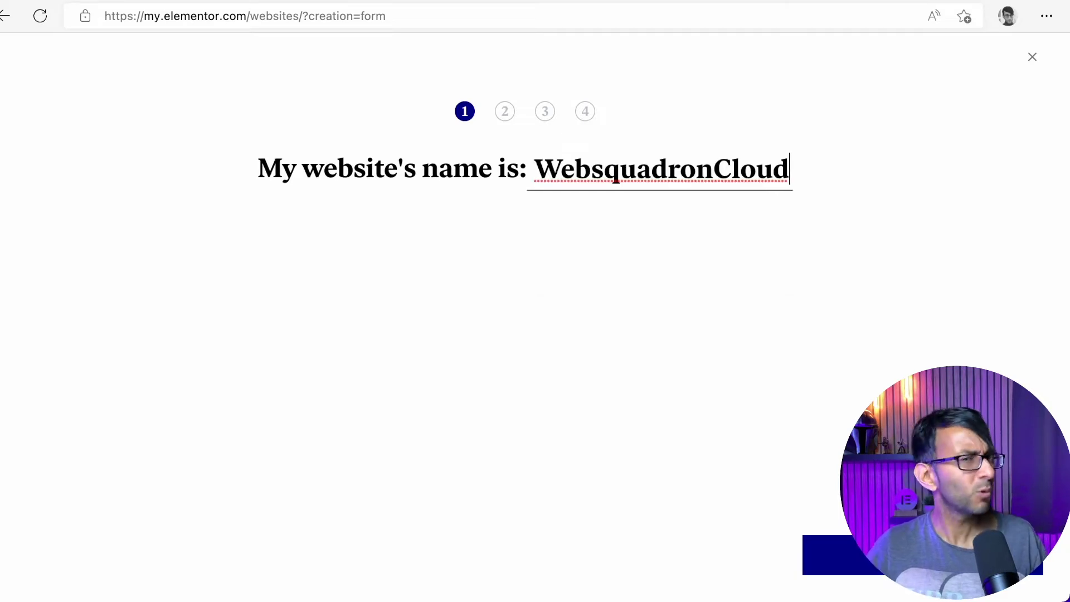
key(Return)
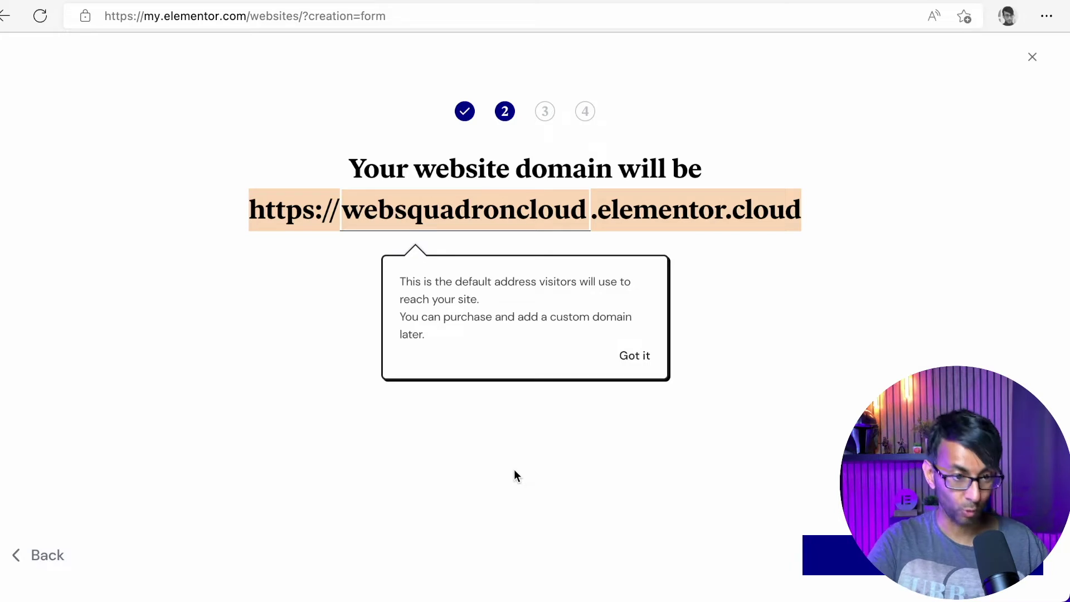
key(Return)
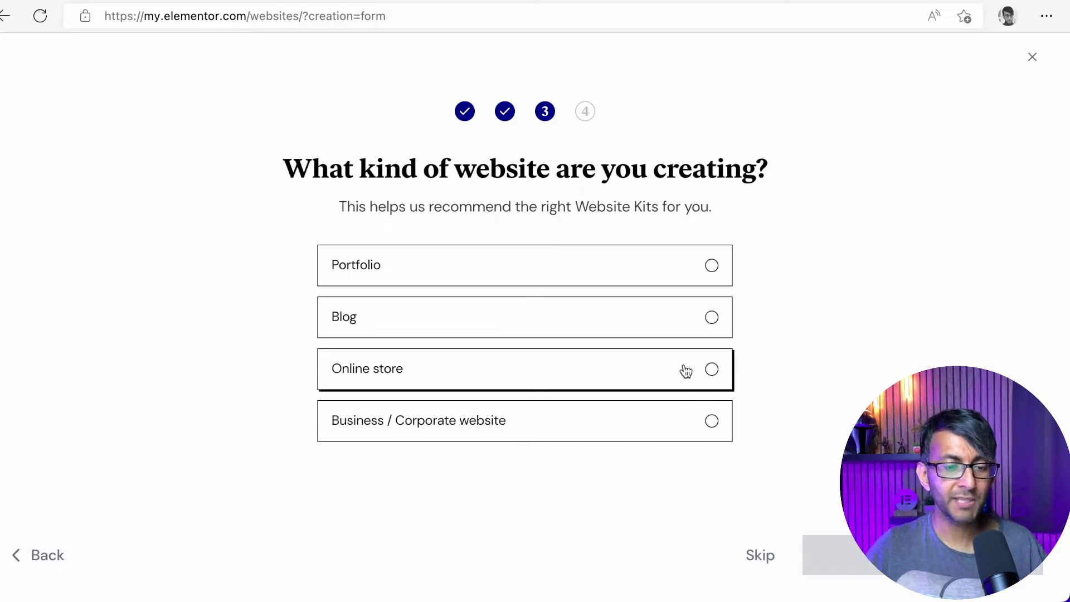
Choose Online store as the site type and start from the Handmade Kids Shop kit.
click(685, 371)
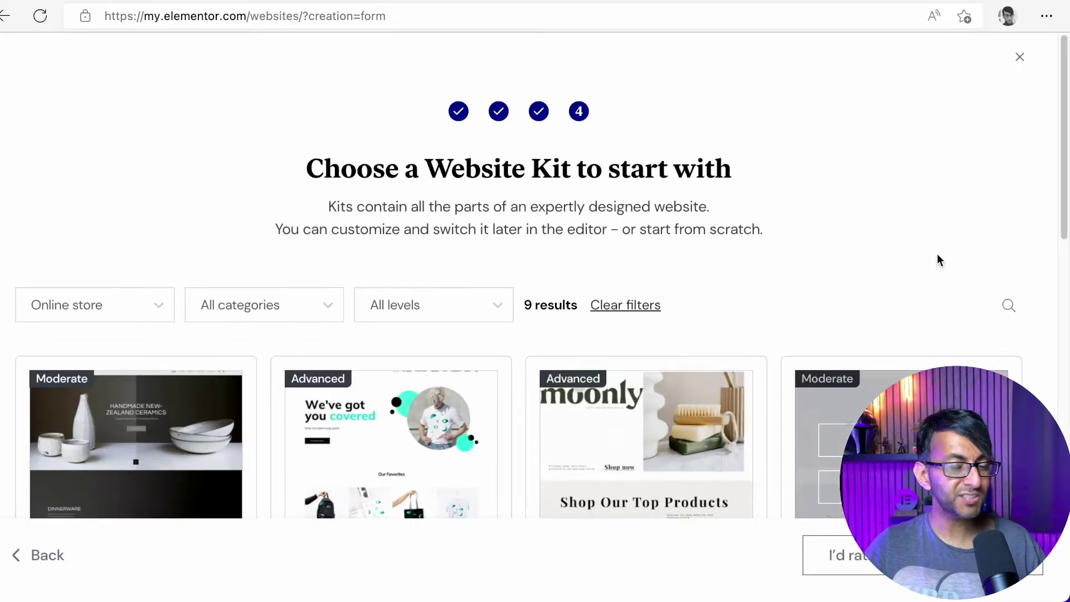
scroll(863, 249, down, 1)
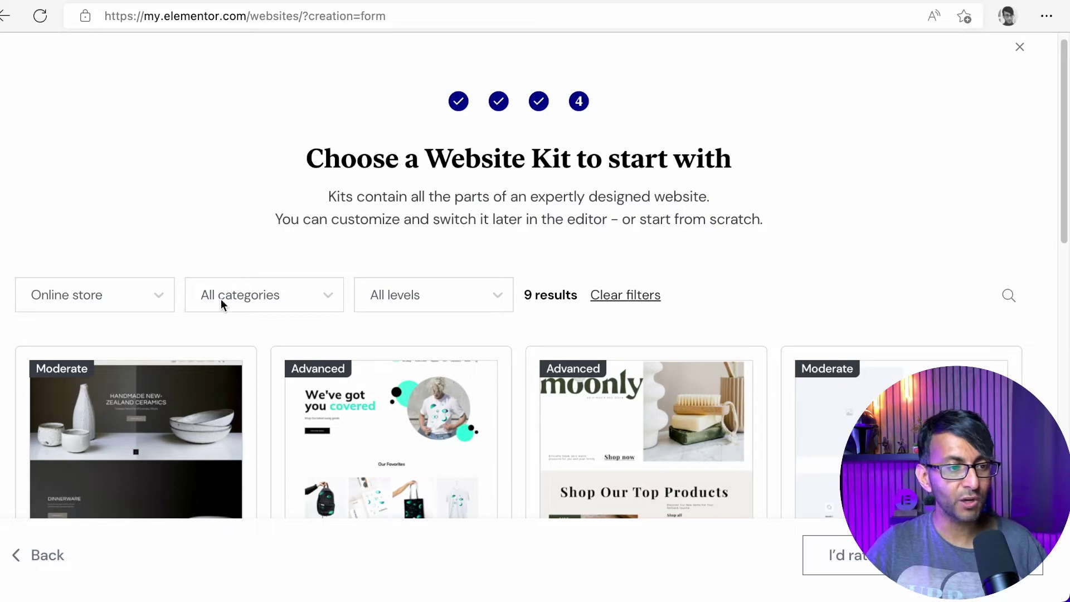
click(101, 301)
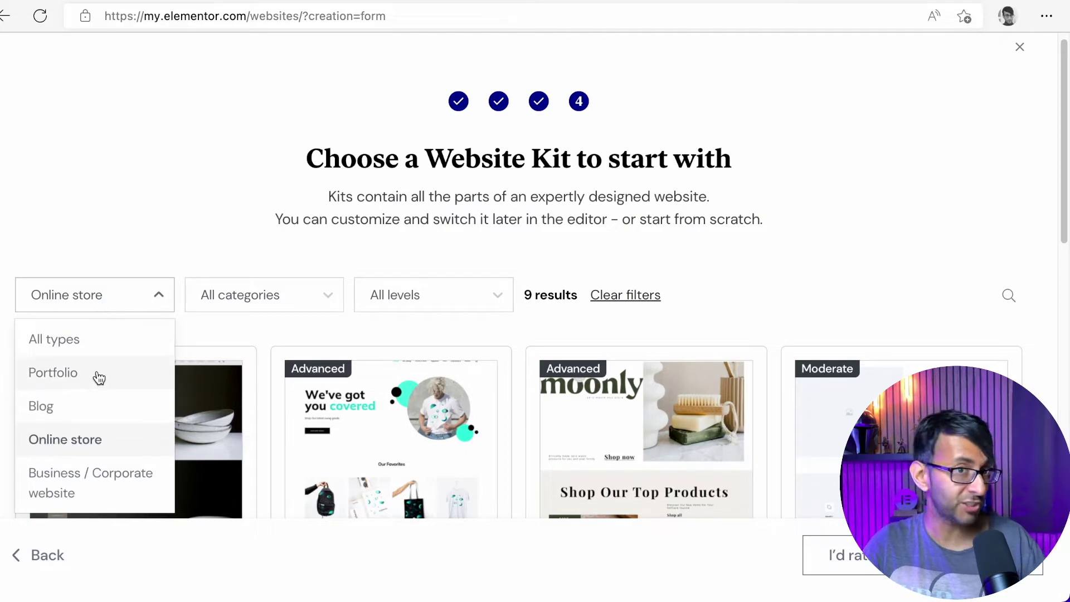
click(91, 437)
scroll(316, 376, down, 6)
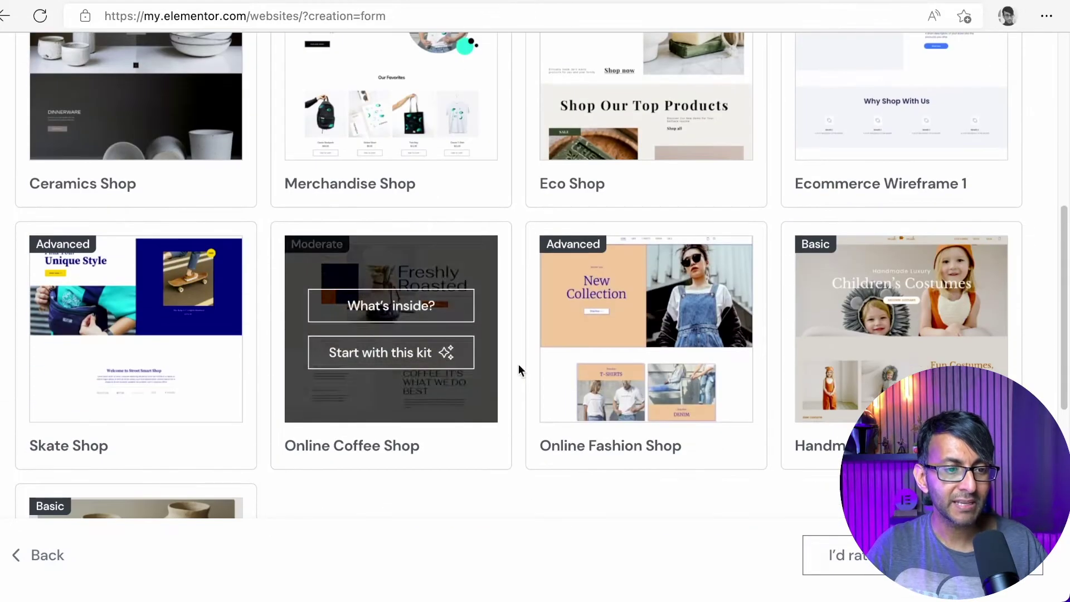
scroll(470, 390, up, 1)
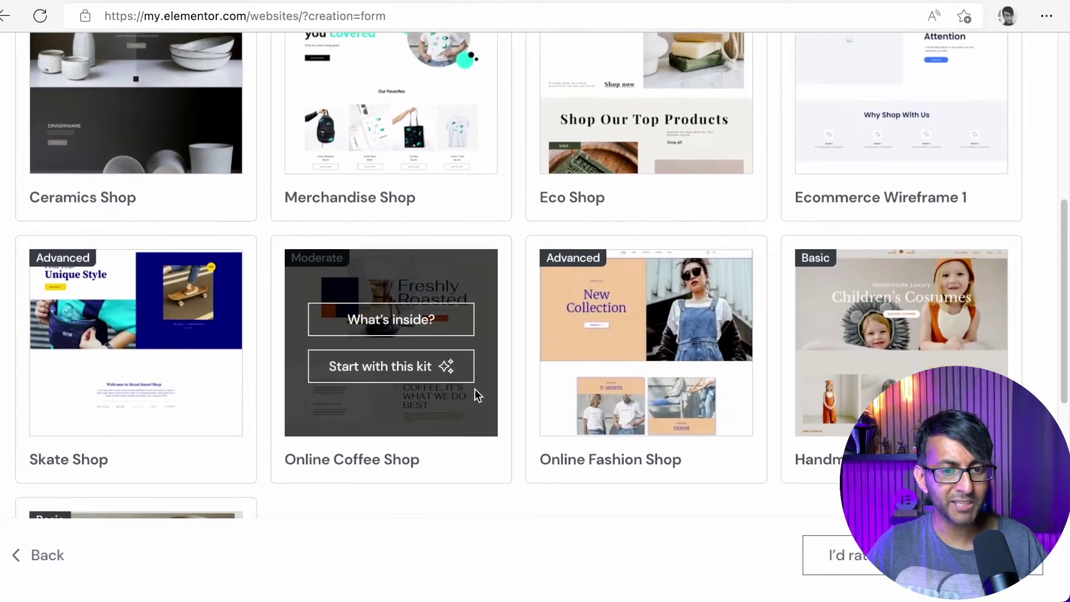
scroll(613, 379, down, 1)
scroll(858, 335, down, 2)
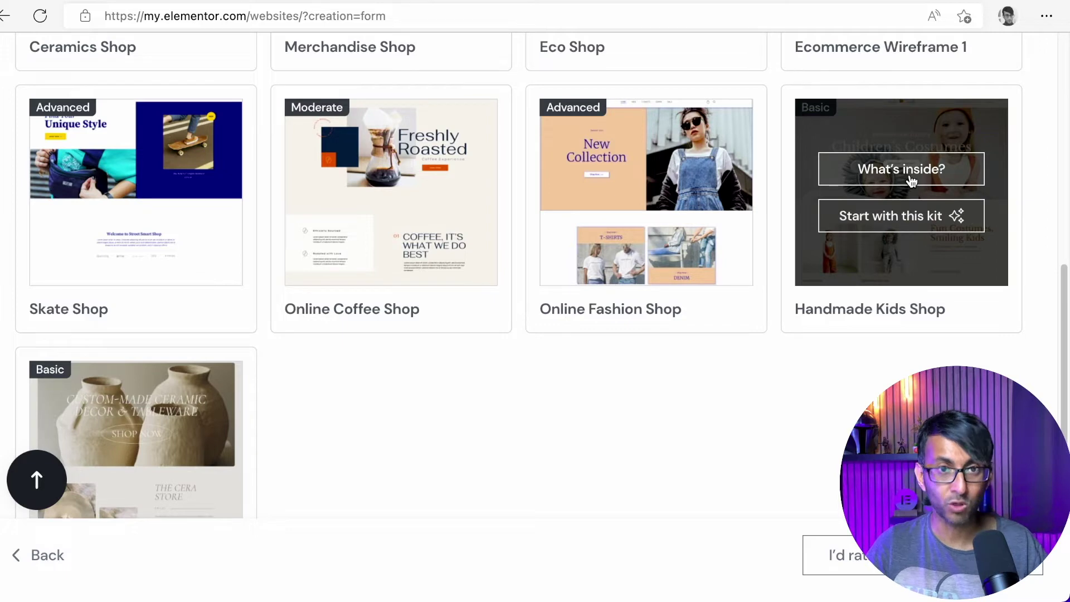
click(892, 216)
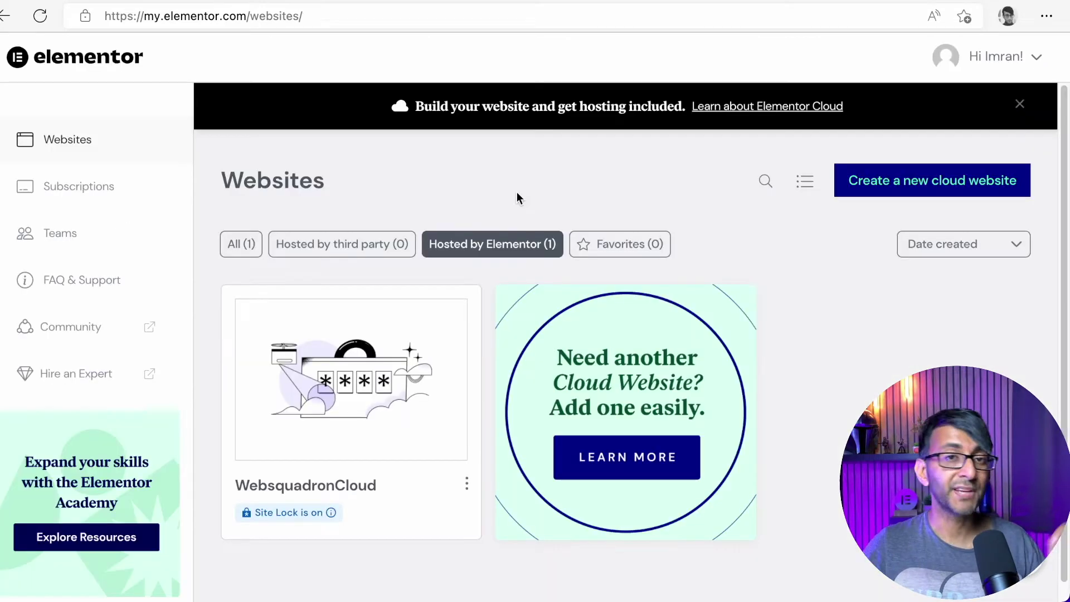
Bring up the Manage this website option on the WebsquadronCloud card.
mouse_move(417, 351)
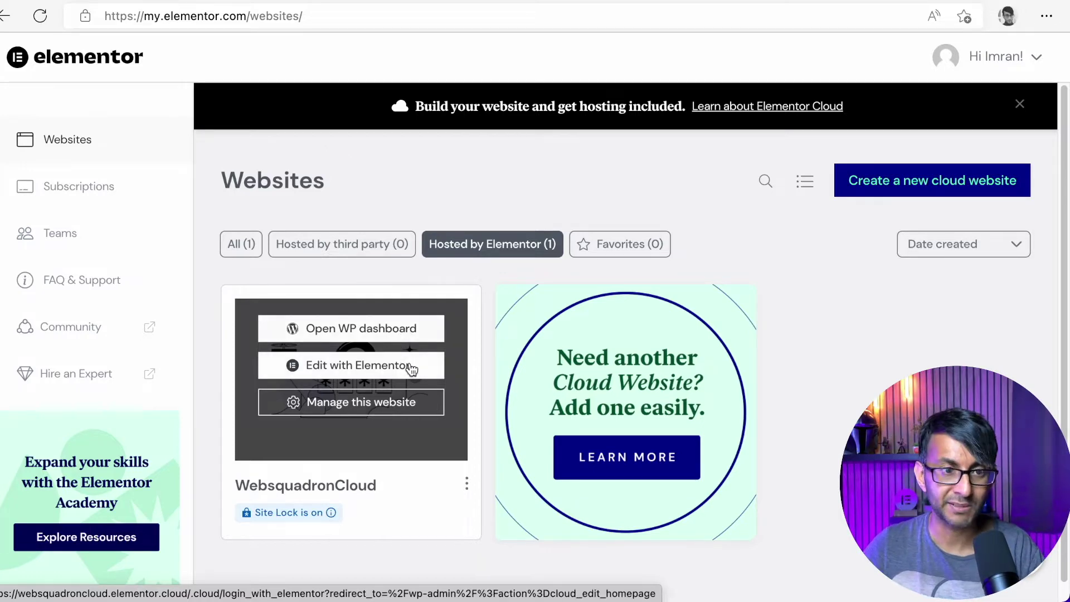
click(412, 404)
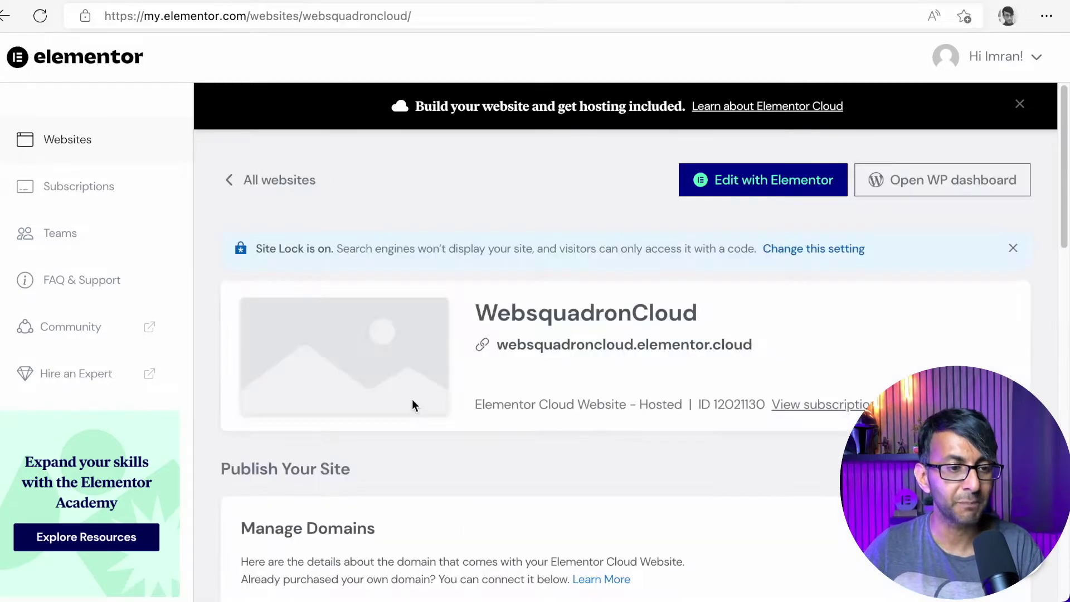
scroll(795, 429, down, 2)
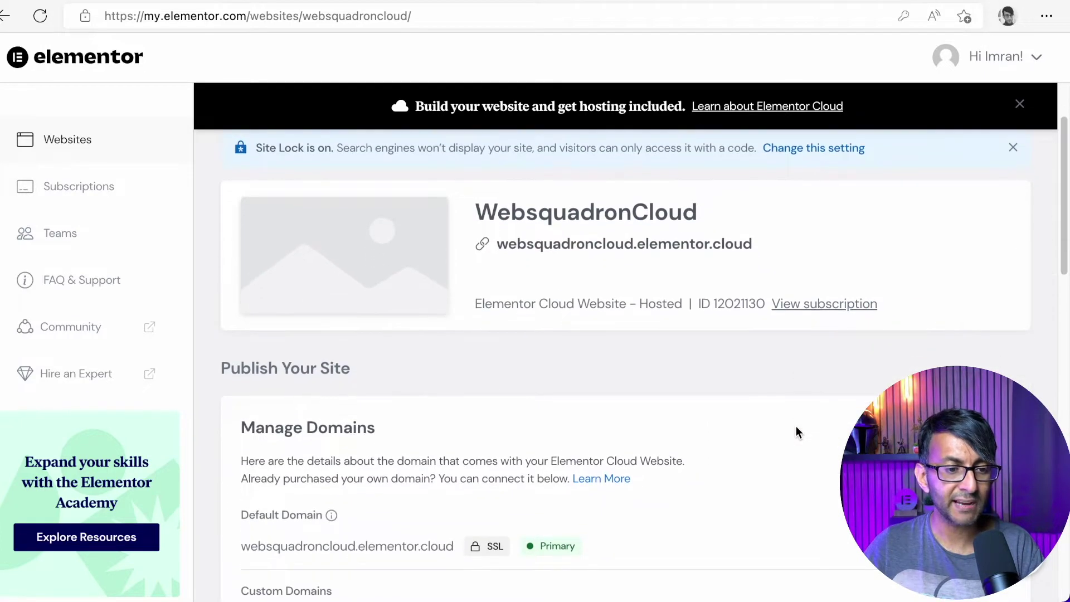
scroll(796, 432, down, 1)
scroll(557, 346, up, 3)
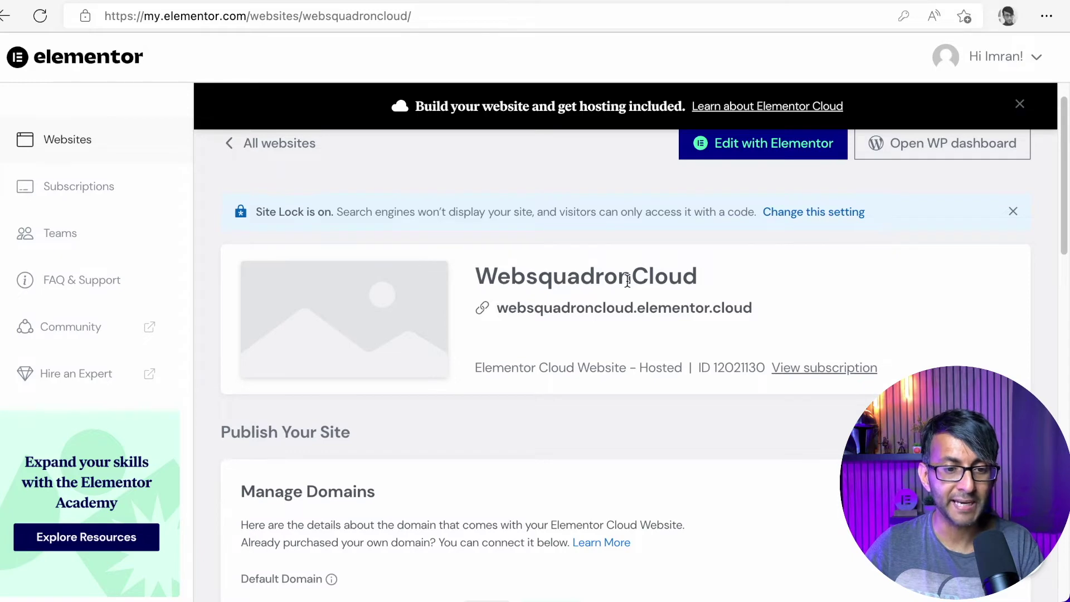
scroll(796, 401, down, 1)
scroll(422, 534, down, 1)
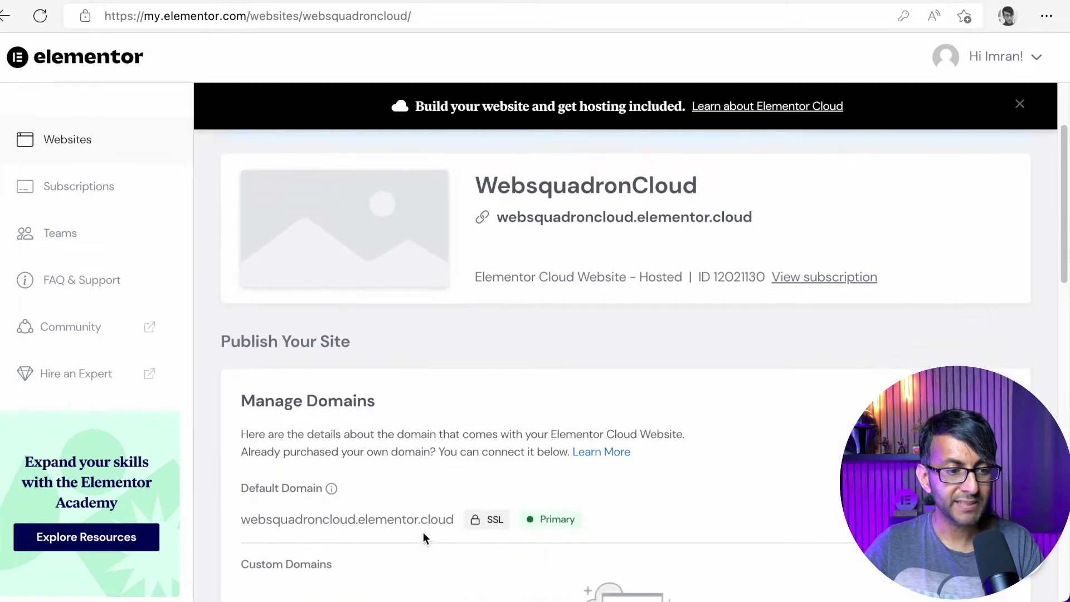
scroll(423, 532, down, 1)
scroll(423, 521, down, 3)
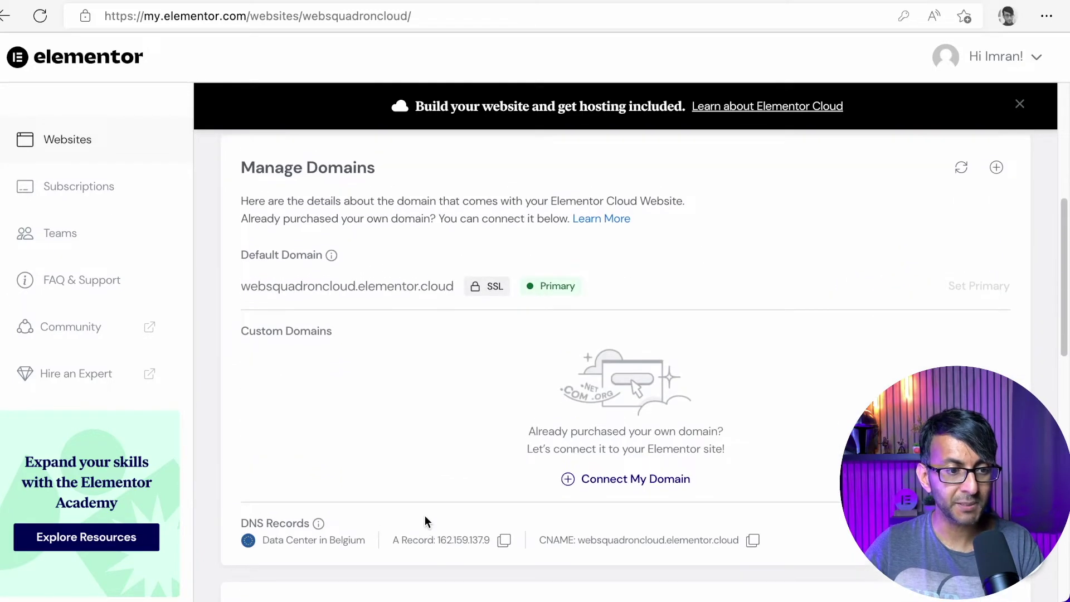
scroll(425, 516, up, 1)
scroll(319, 406, down, 2)
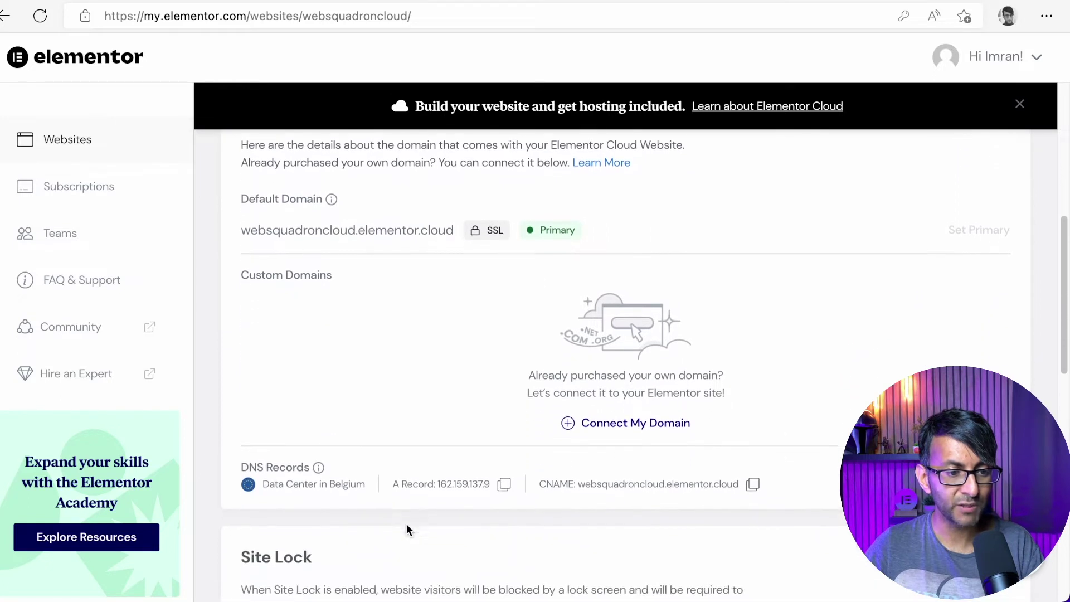
scroll(580, 493, down, 1)
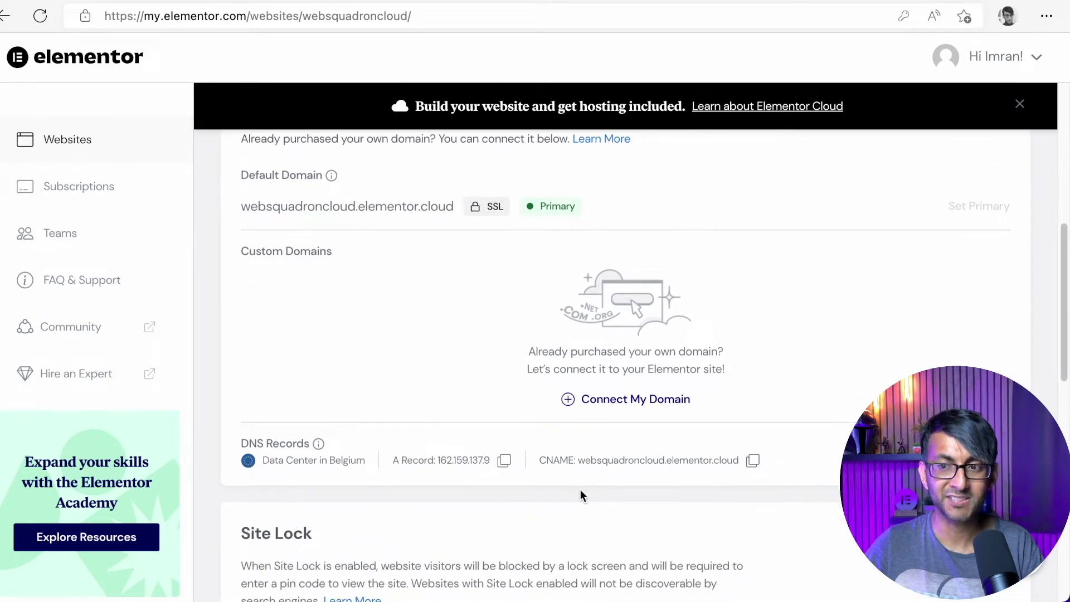
scroll(580, 490, down, 1)
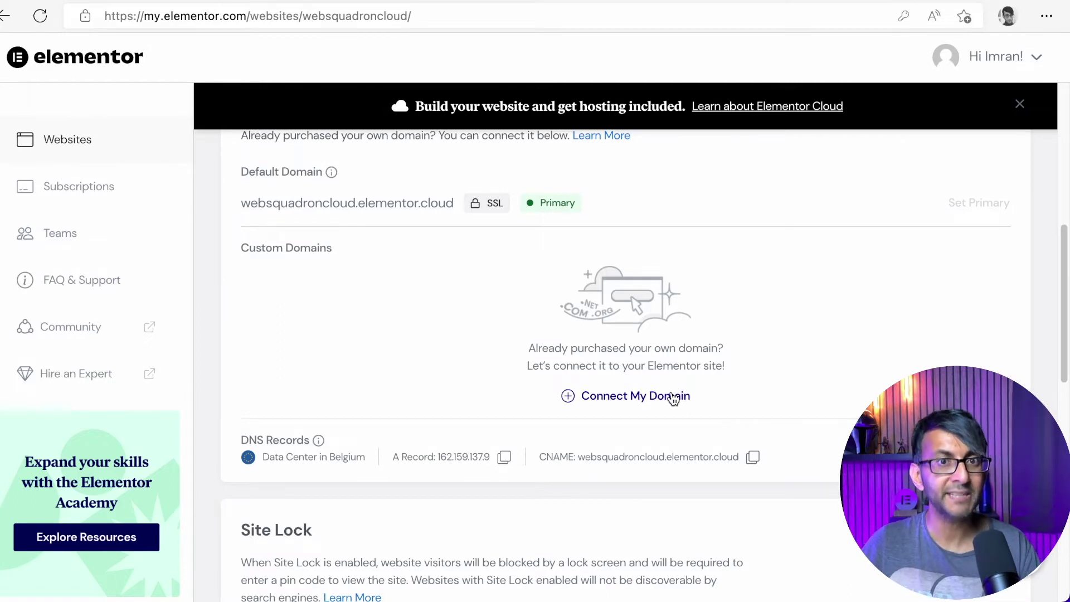
scroll(732, 417, down, 4)
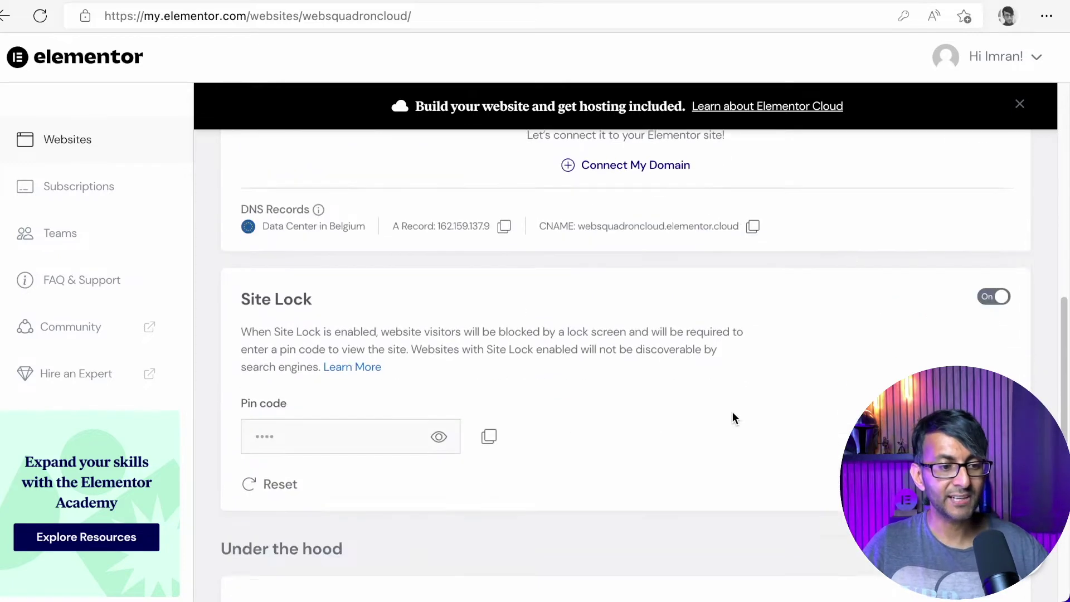
scroll(732, 418, down, 2)
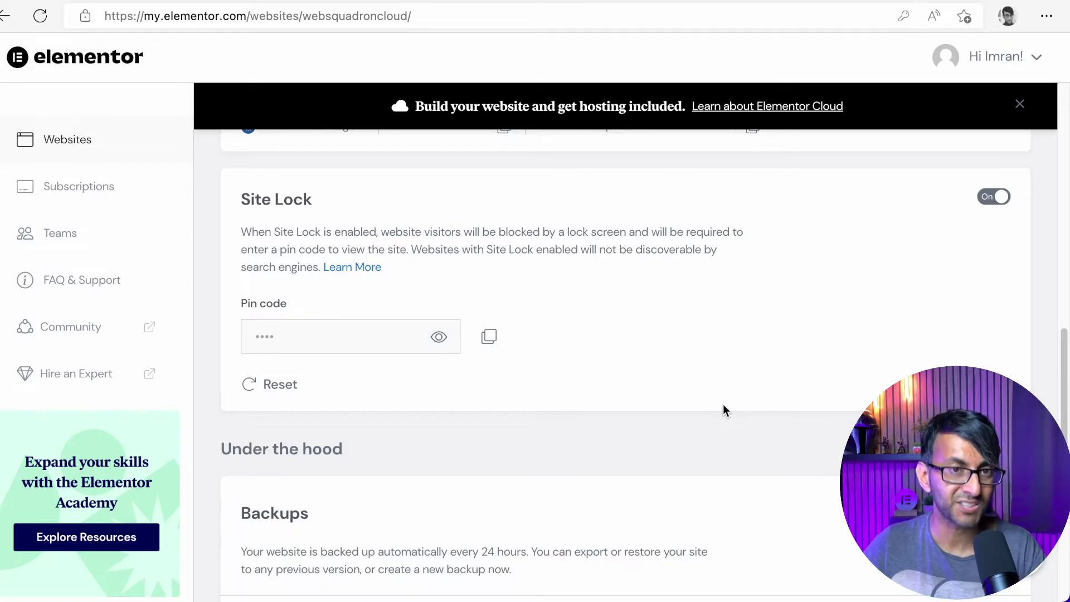
Check the live site's lock page, then switch Site Lock off and confirm Unlock Site.
scroll(723, 403, up, 2)
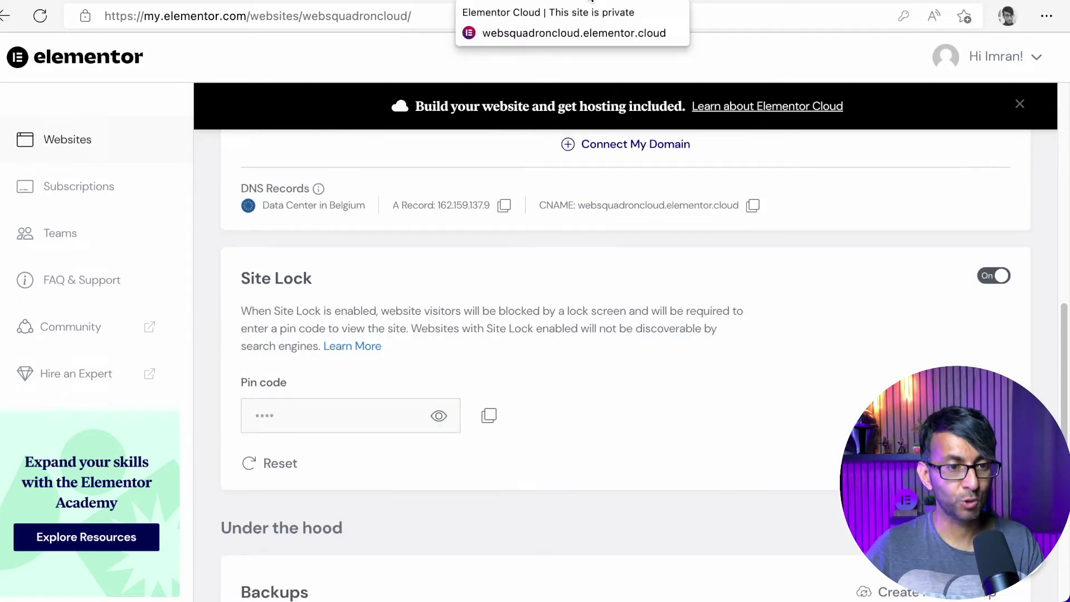
click(594, 1)
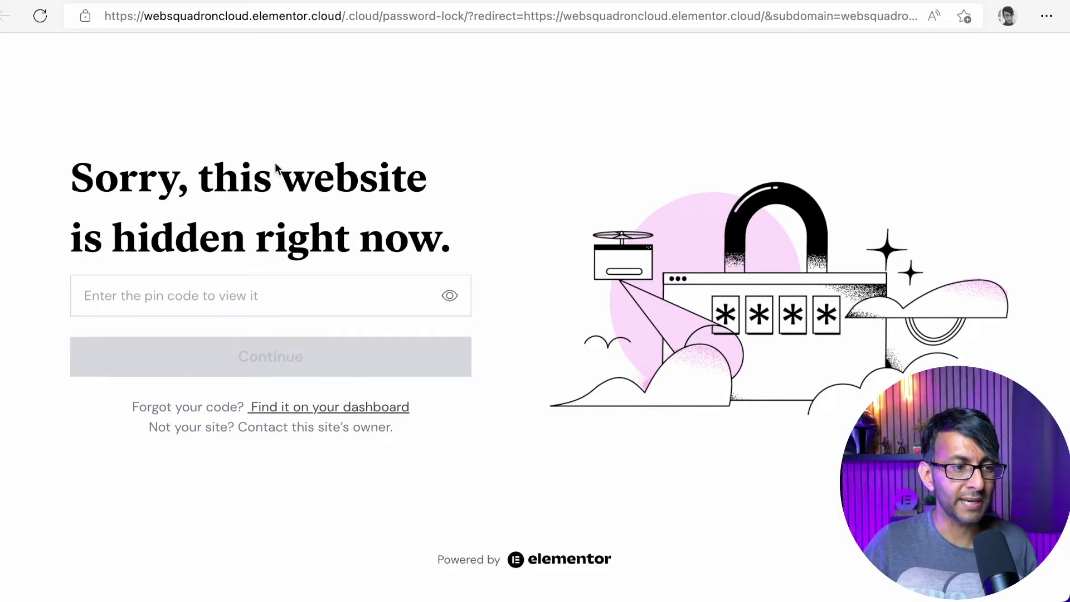
click(366, 1)
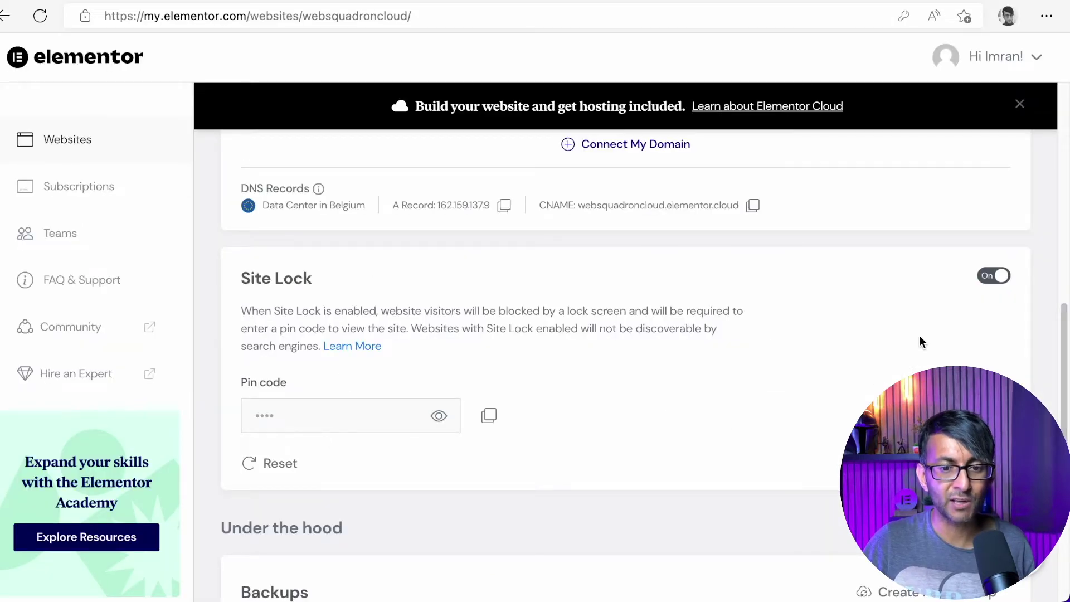
click(986, 275)
click(737, 363)
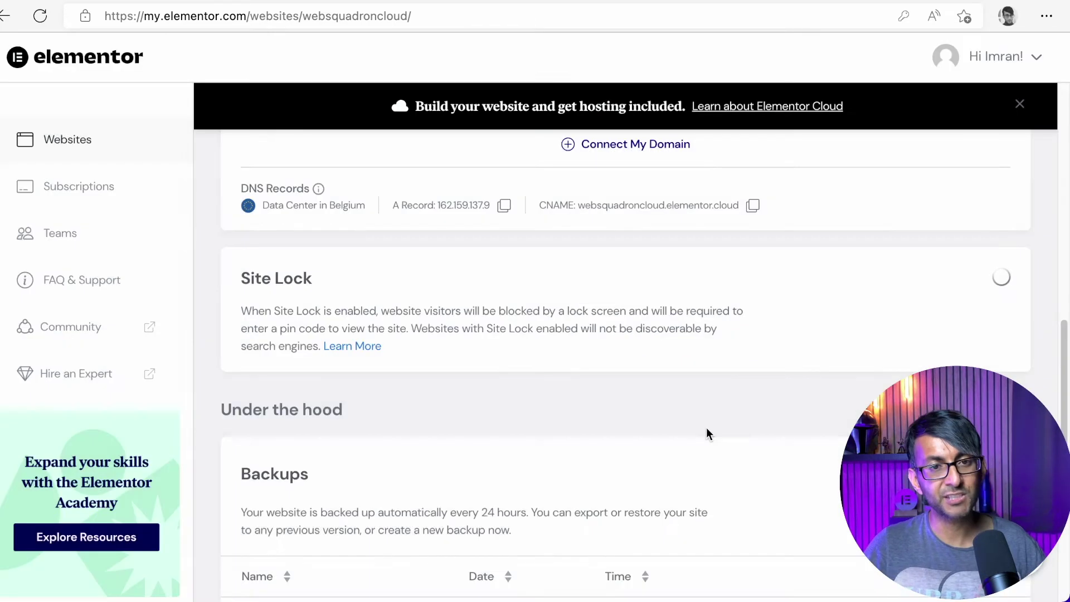
Open the WebsquadronCloud site's WordPress admin dashboard.
scroll(707, 427, down, 4)
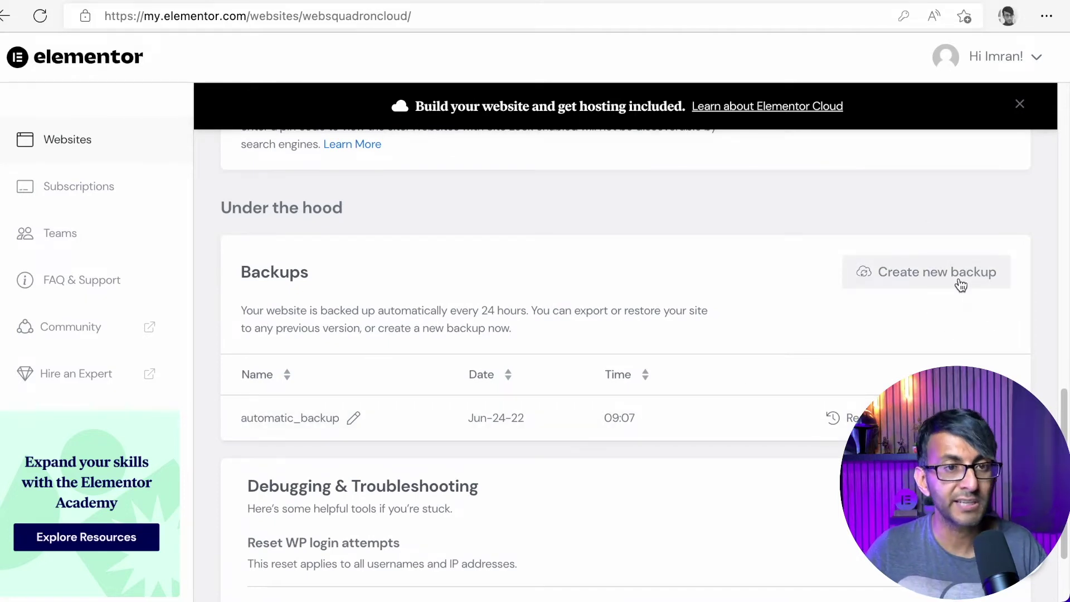
scroll(800, 372, down, 2)
scroll(439, 293, up, 15)
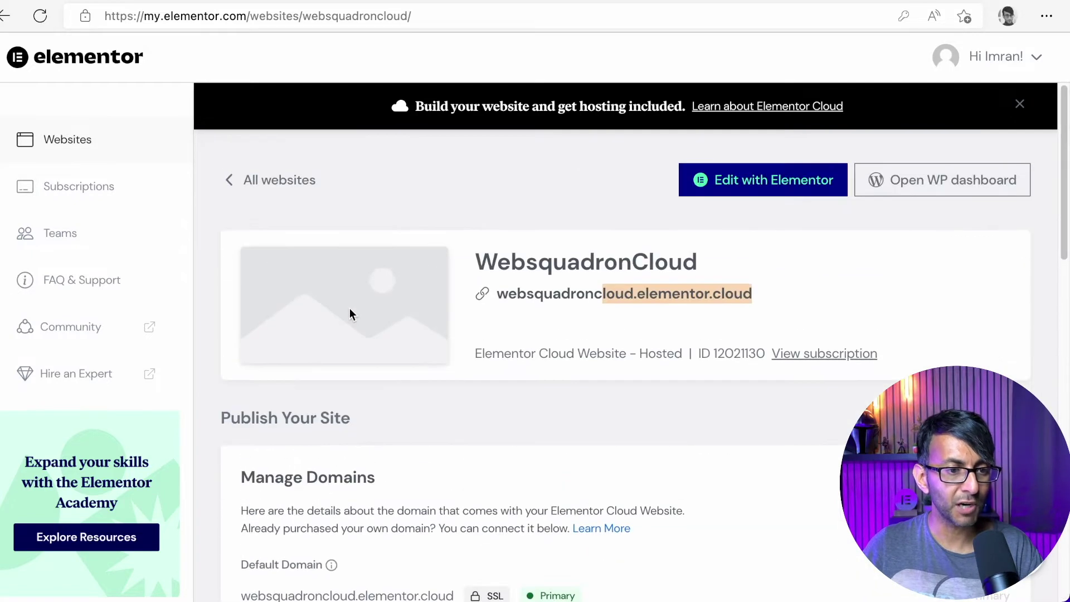
click(919, 187)
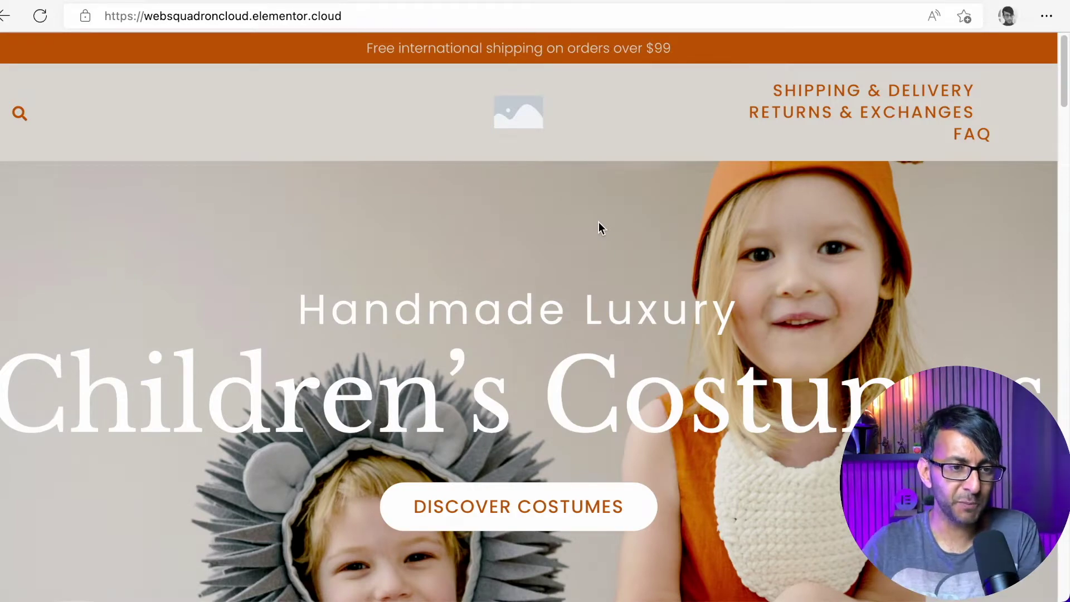
Scroll through the live Handmade Luxury Children's Costumes homepage.
scroll(598, 226, down, 10)
scroll(591, 301, down, 15)
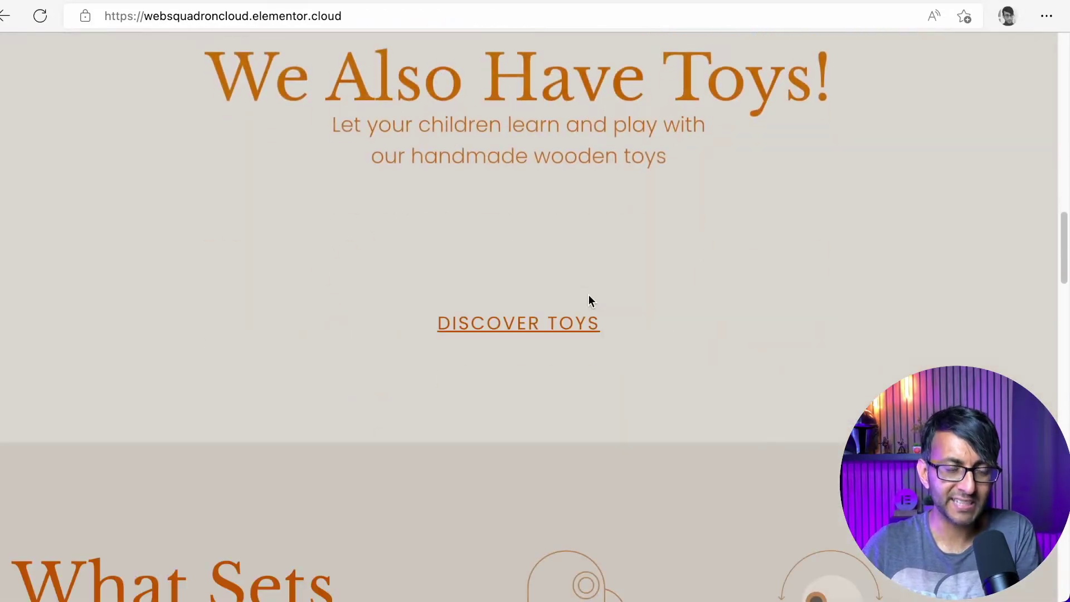
scroll(591, 301, down, 4)
scroll(588, 300, down, 5)
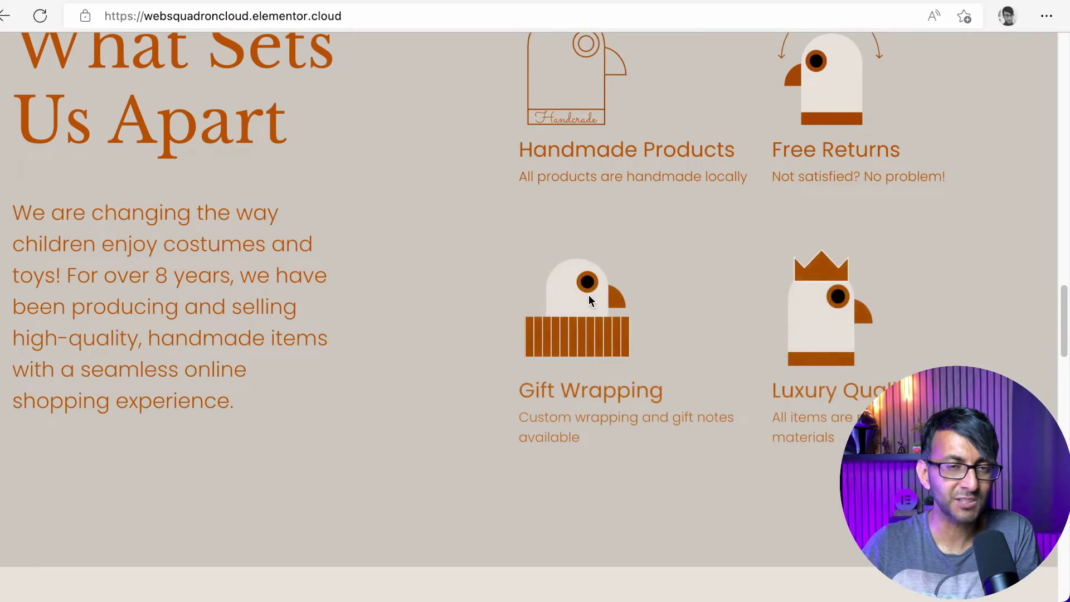
scroll(588, 300, up, 20)
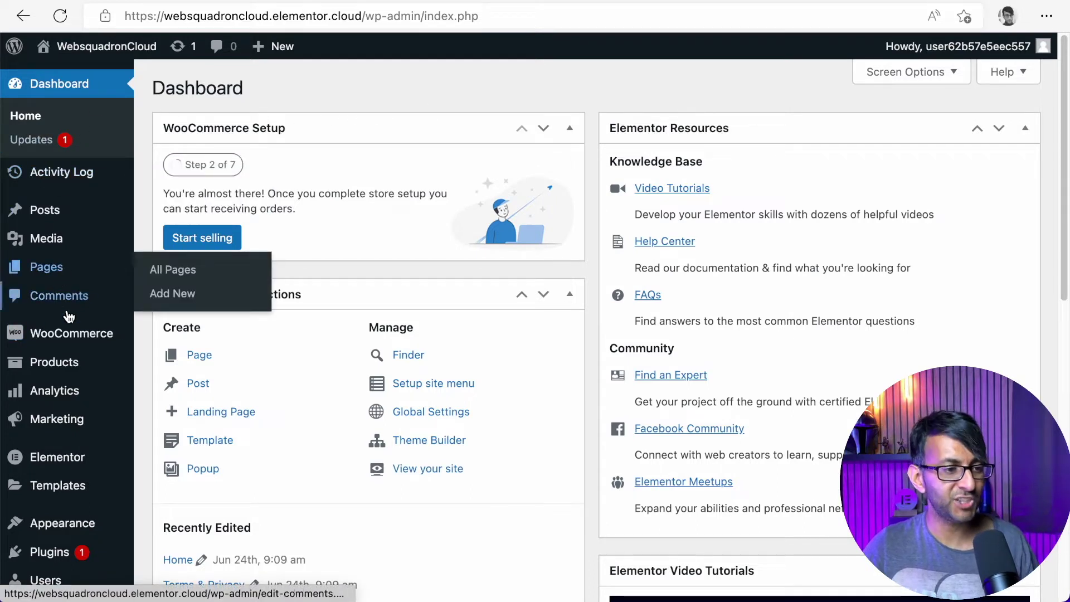
View the All Users list with its single administrator, then go to General Settings.
mouse_move(80, 398)
scroll(73, 487, down, 4)
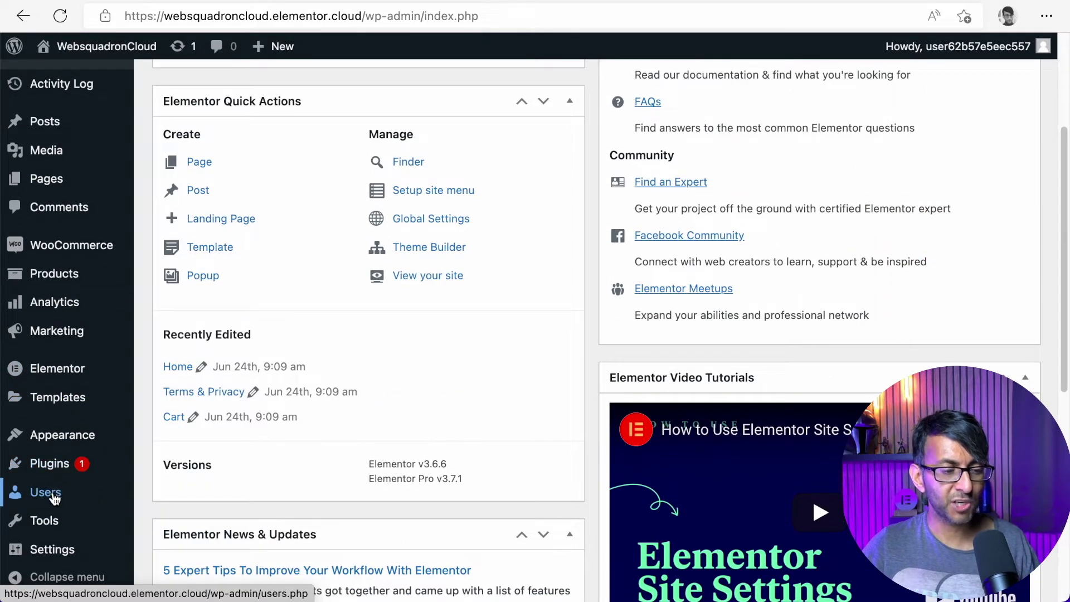
click(51, 498)
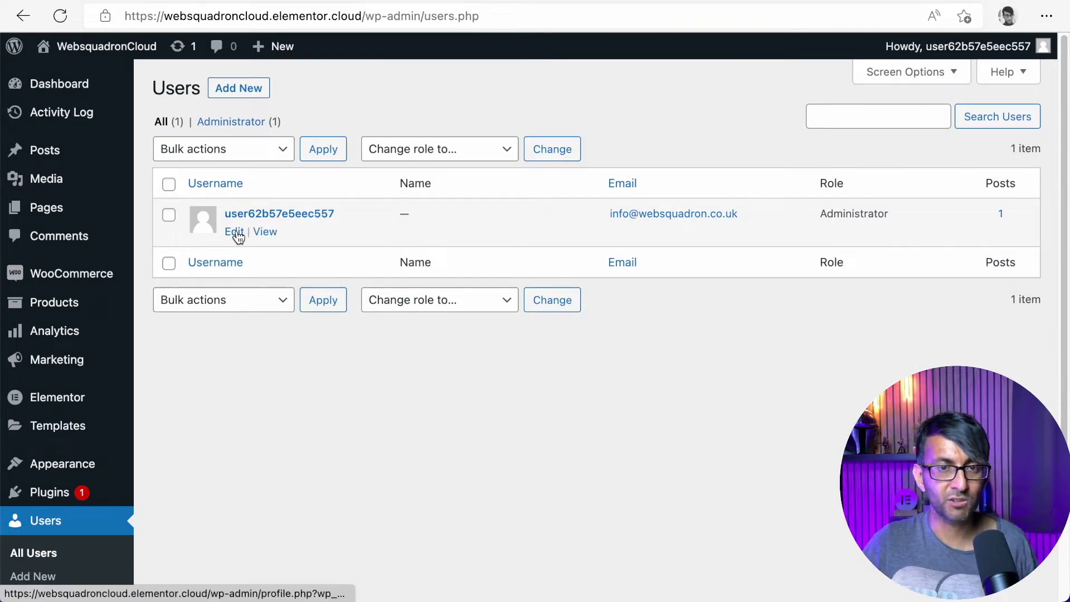
scroll(84, 462, down, 2)
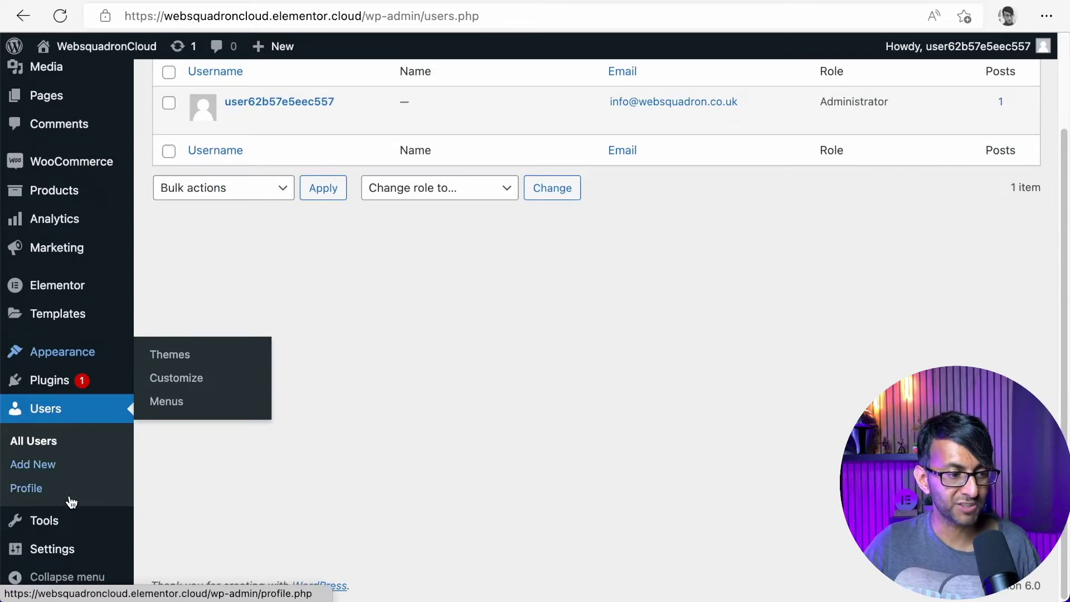
click(33, 549)
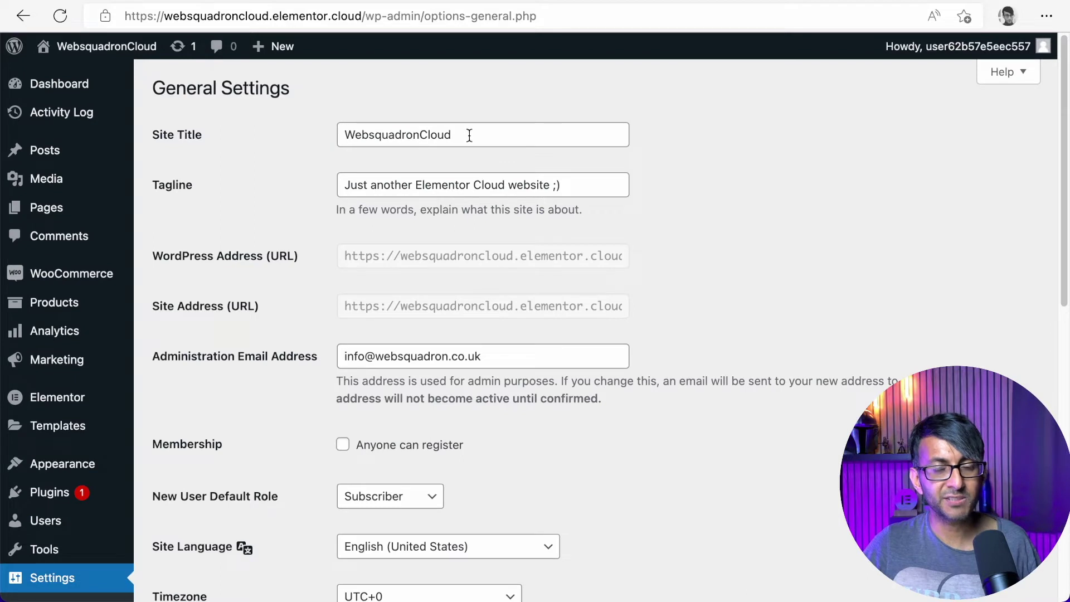
Insert a space in the Site Title so it reads 'Websquadron Cloud'.
drag(469, 136, 343, 132)
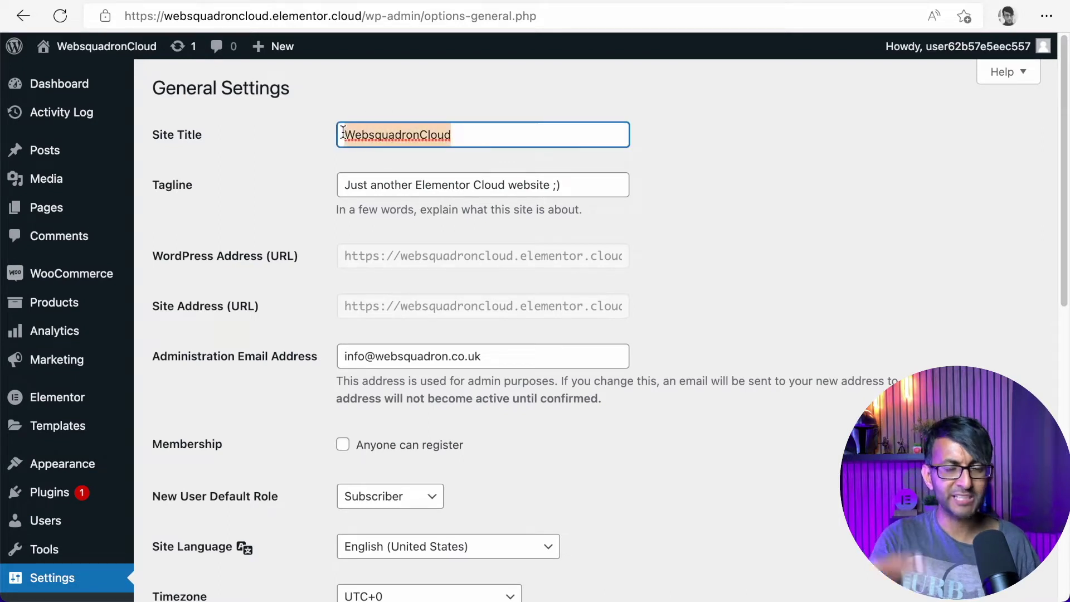
click(419, 135)
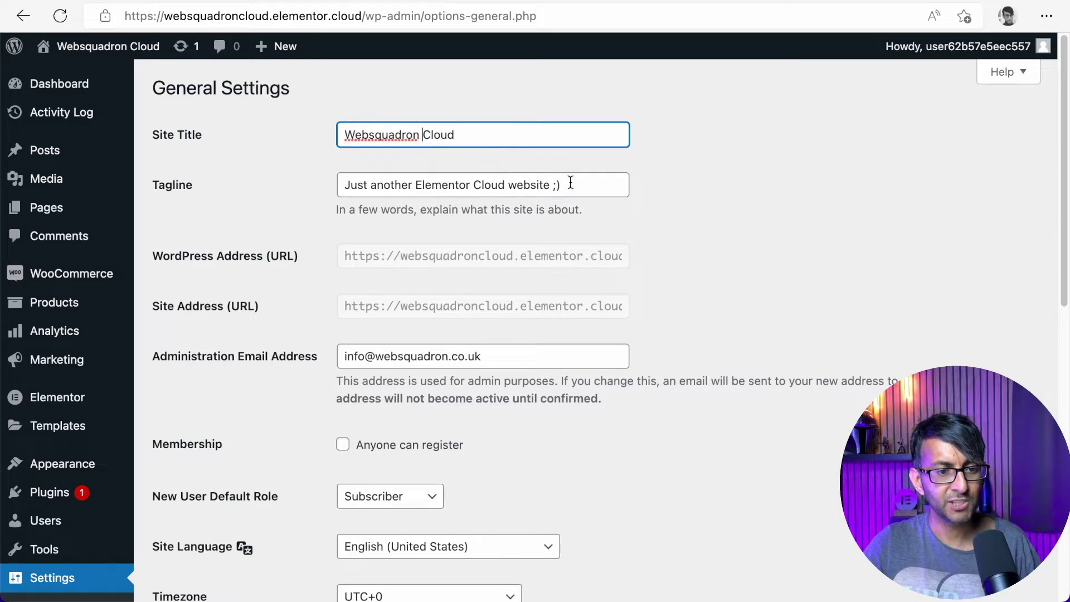
scroll(501, 357, down, 10)
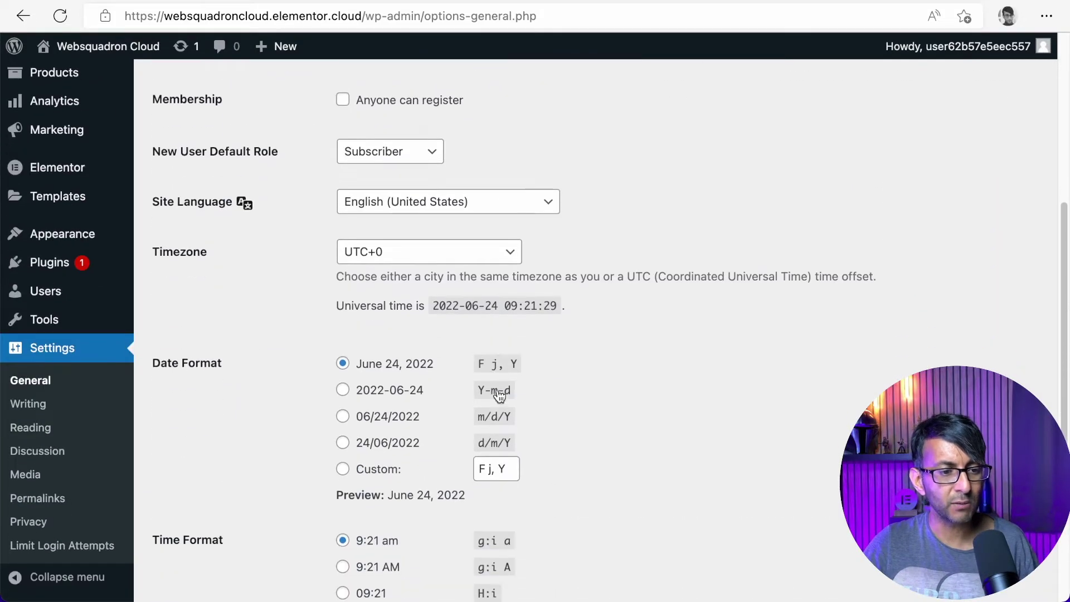
In Media settings, set the thumbnail size to 0 and turn off exact thumbnail cropping.
click(25, 473)
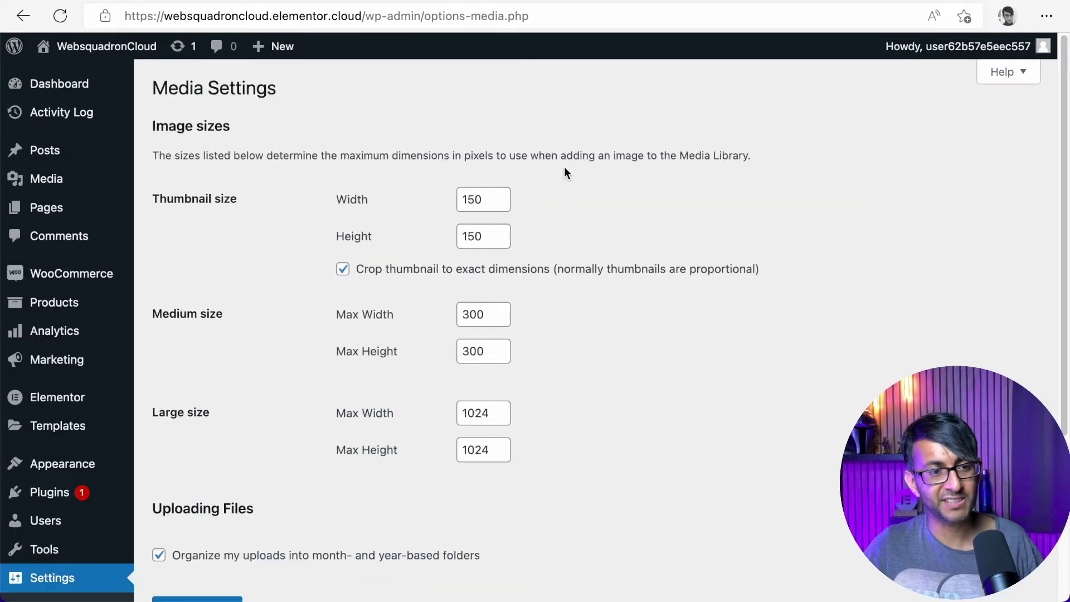
double_click(490, 202)
text(0)
key(Tab)
Set the remaining image size fields to 0, disable month/year upload folders, and save.
text(0)
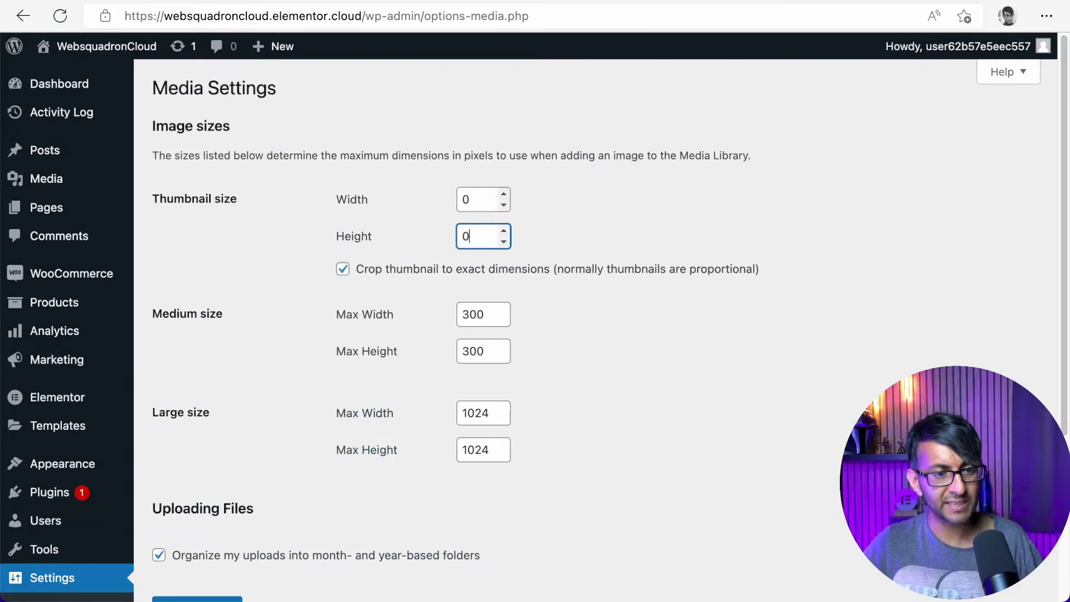
key(Tab)
key(space)
key(Tab)
text(0)
key(Tab)
text(0)
key(Tab)
text(0)
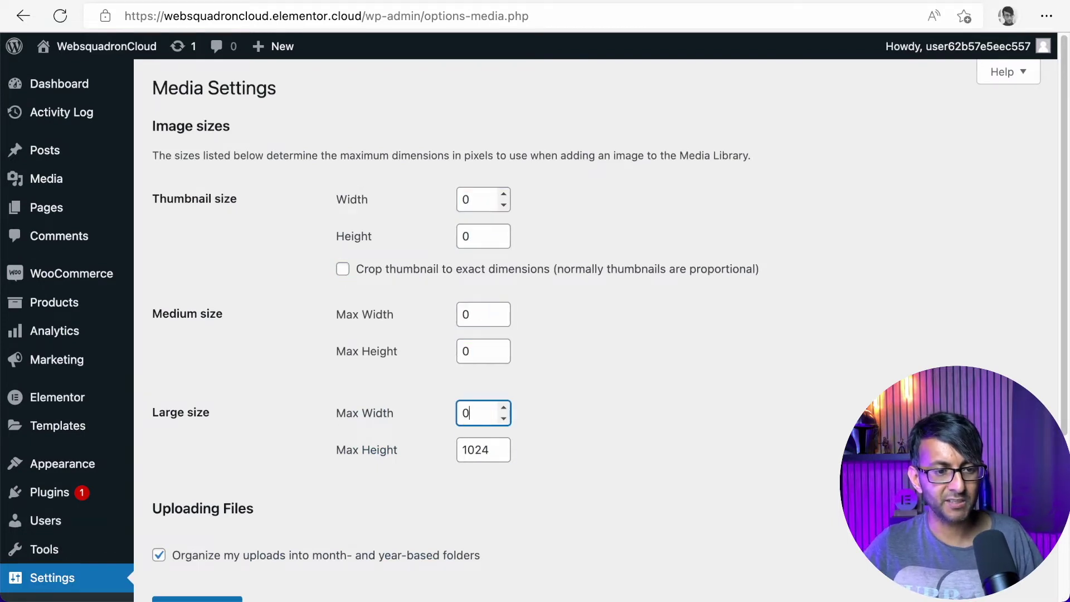
key(Tab)
text(0)
key(Tab)
key(space)
scroll(419, 191, down, 4)
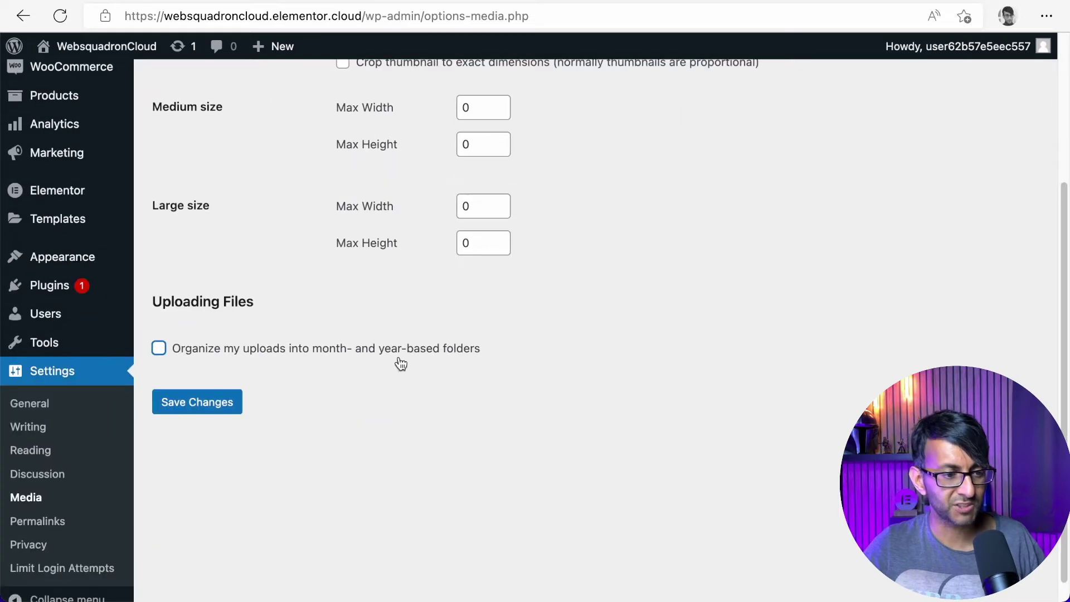
click(201, 411)
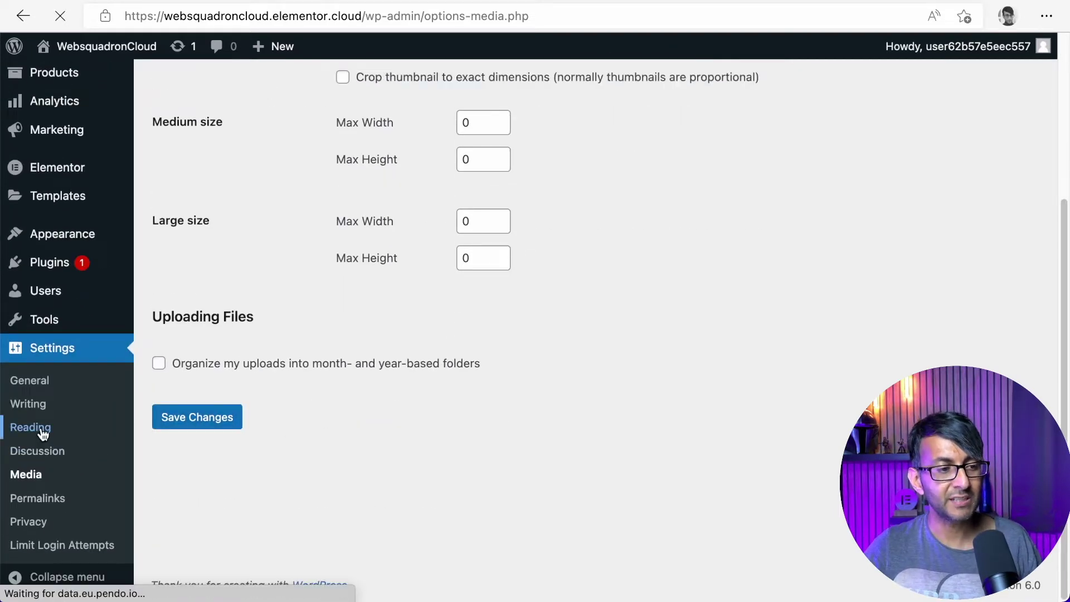
click(42, 429)
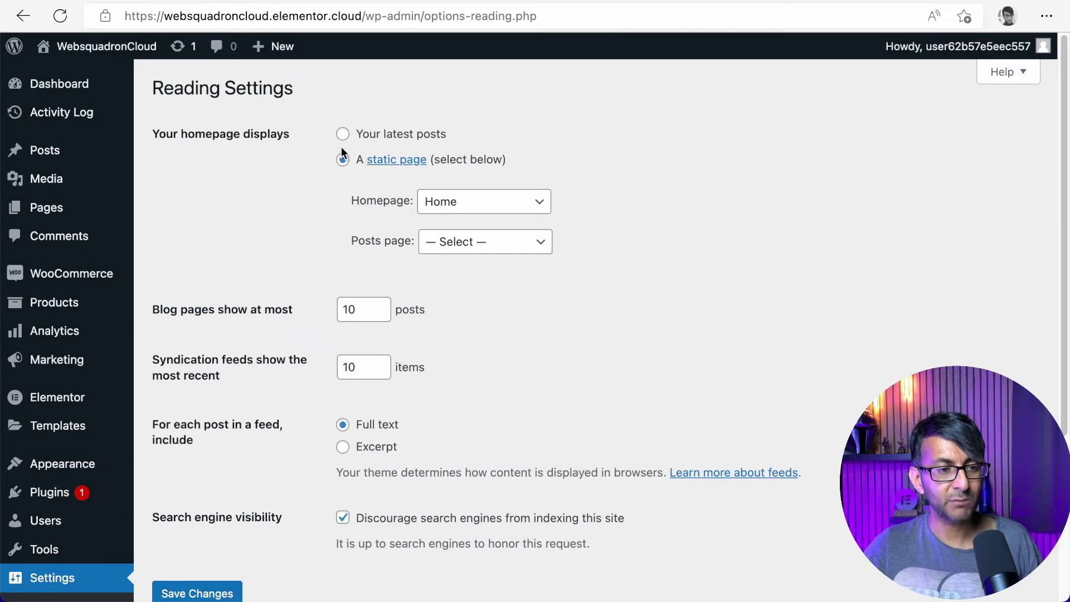
Keep Home selected as the static homepage in Reading Settings.
click(478, 217)
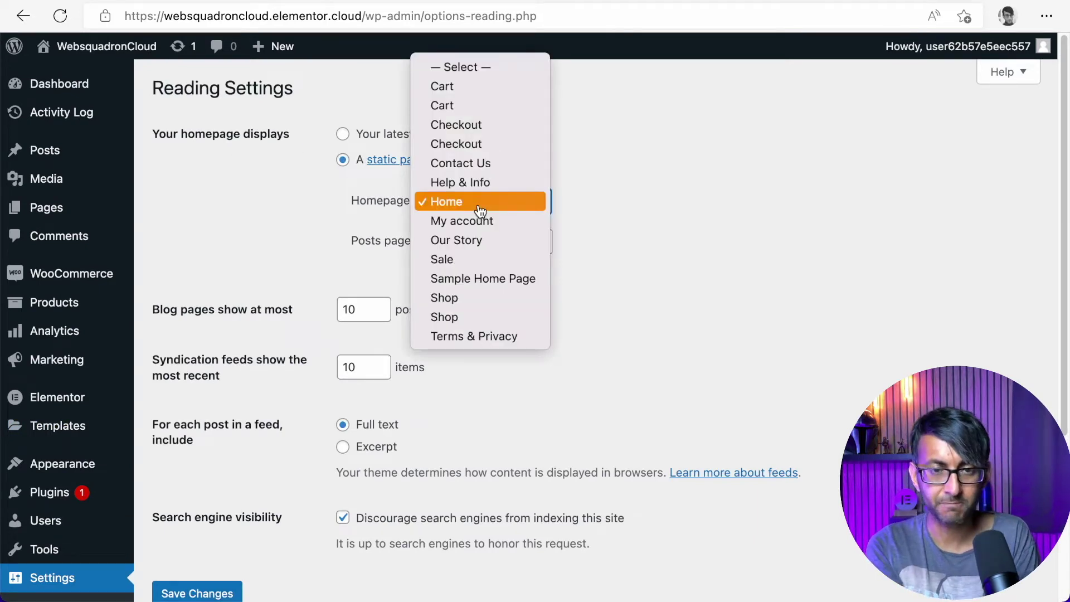
click(480, 201)
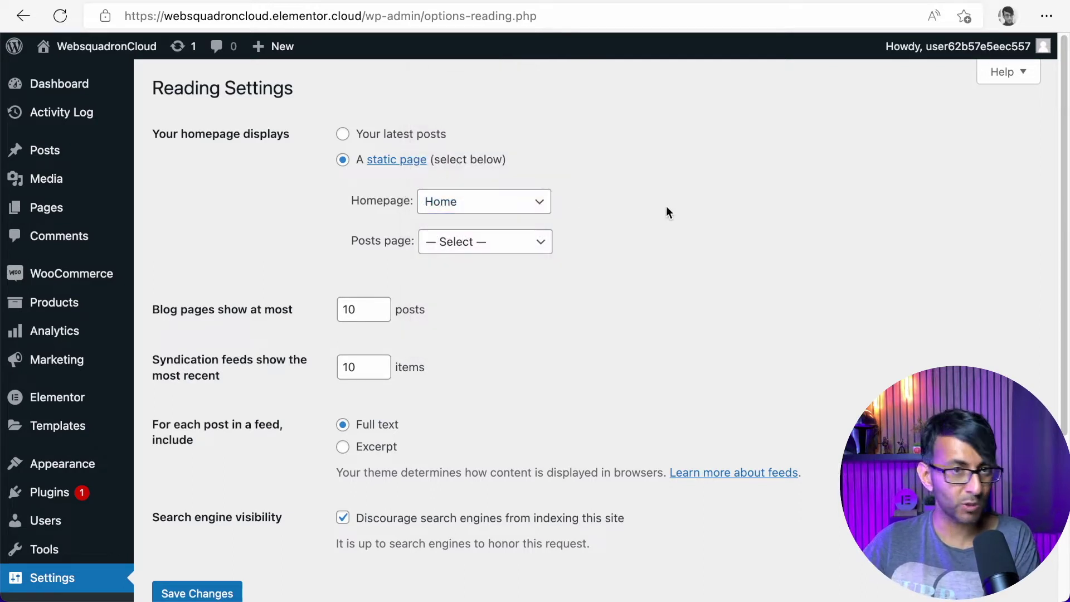
scroll(81, 369, down, 2)
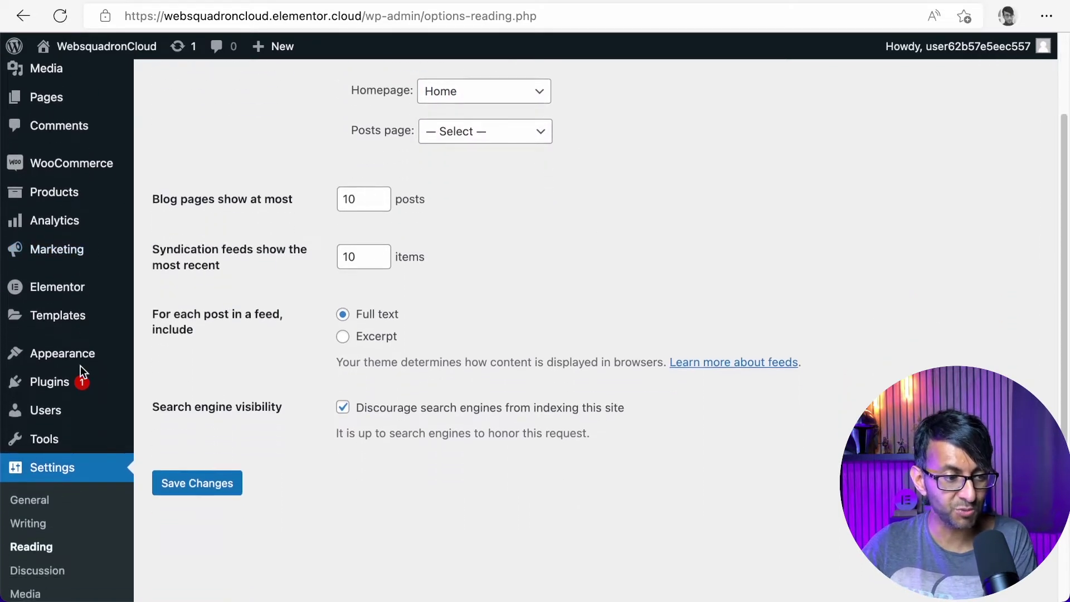
scroll(81, 370, up, 2)
mouse_move(71, 341)
mouse_move(61, 504)
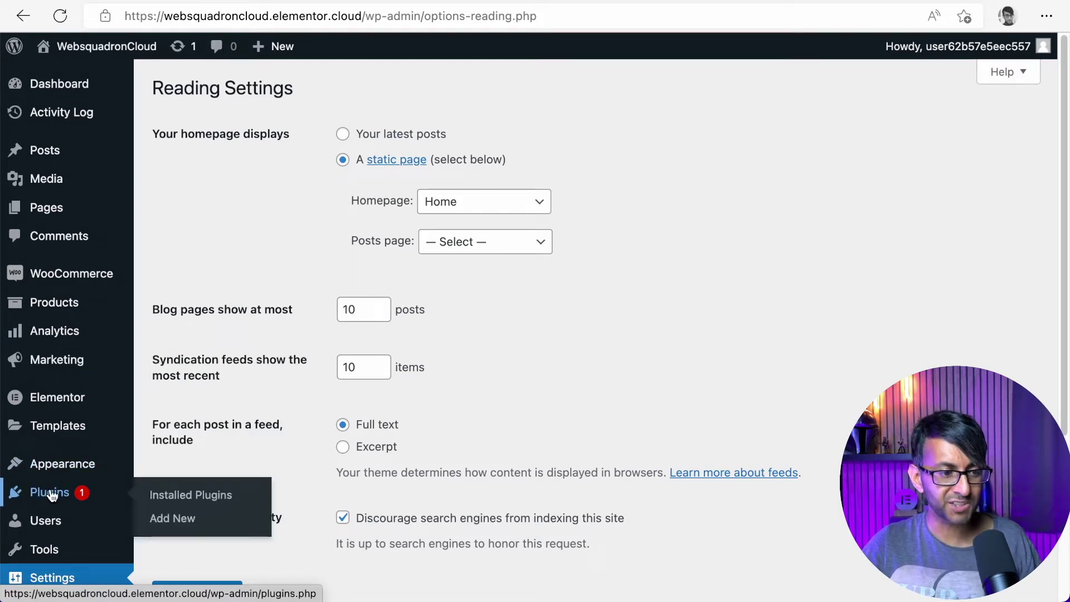
From the Installed Plugins list, update Elementor Pro from version 3.7.1 to 3.7.2.
click(170, 497)
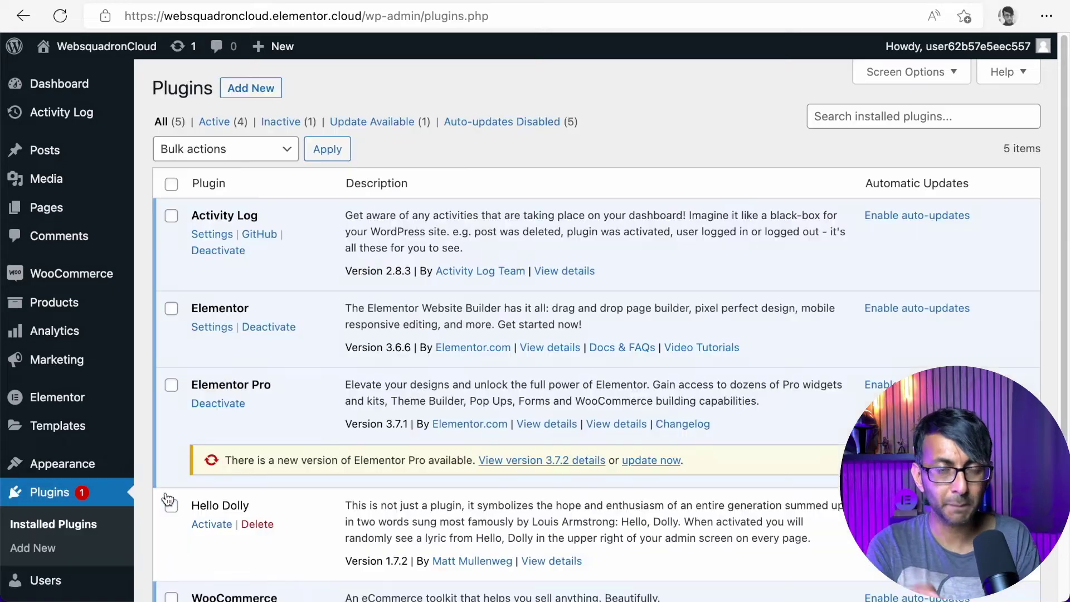
scroll(425, 341, down, 1)
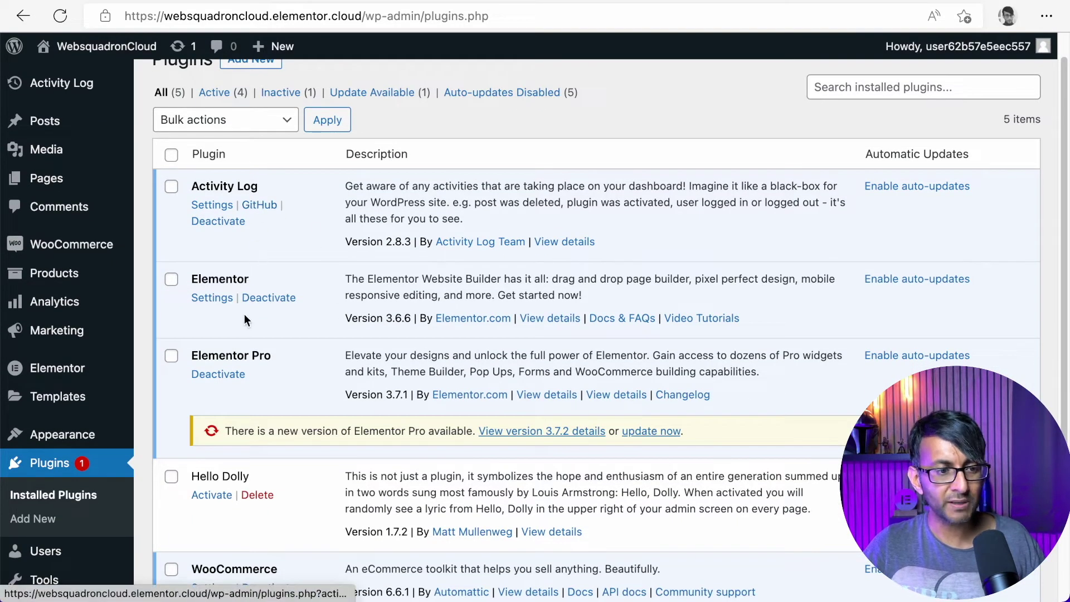
click(646, 431)
scroll(634, 470, down, 3)
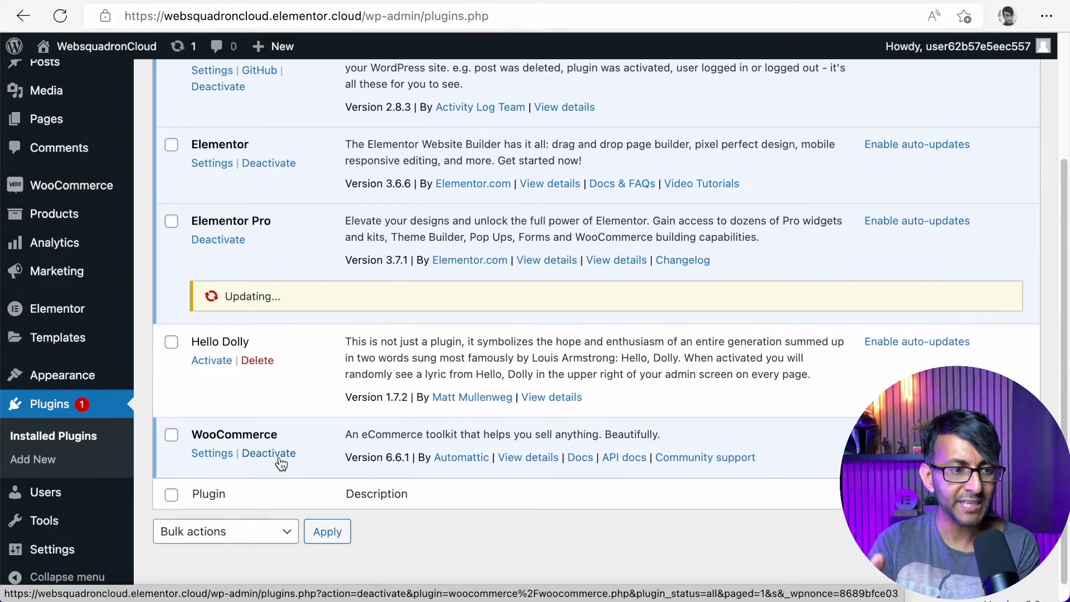
mouse_move(124, 322)
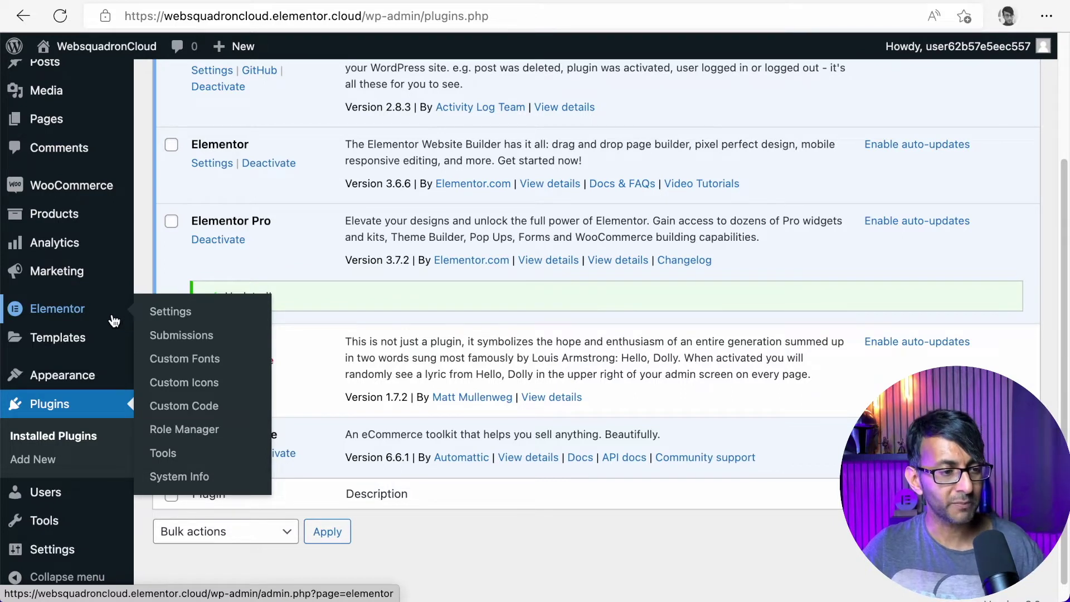
In Elementor Experiments, set Improved Asset Loading and Improved CSS Loading to Active.
click(167, 316)
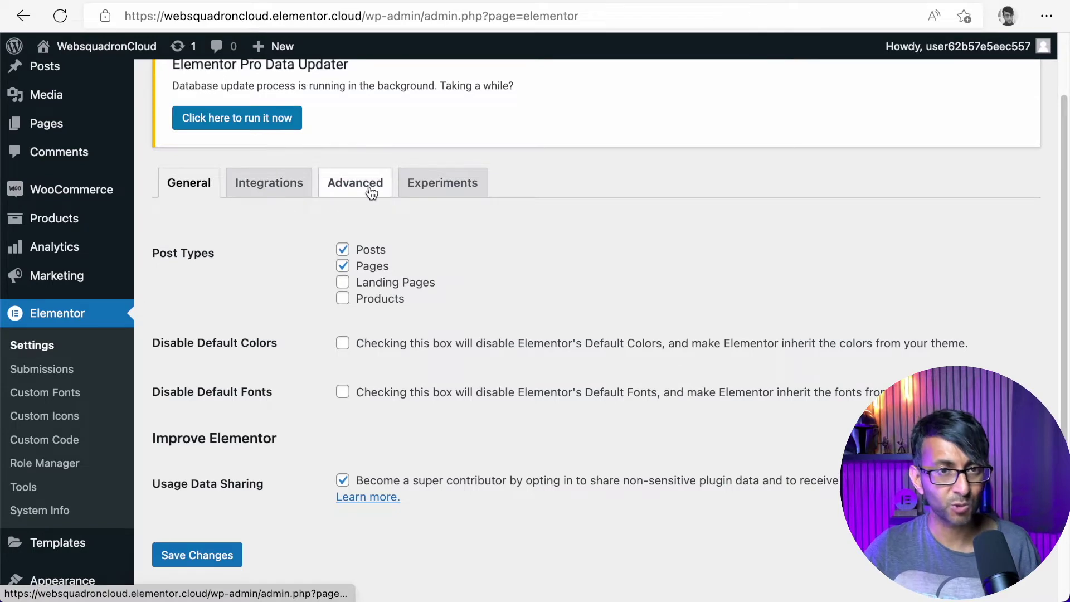
click(474, 183)
scroll(540, 384, down, 6)
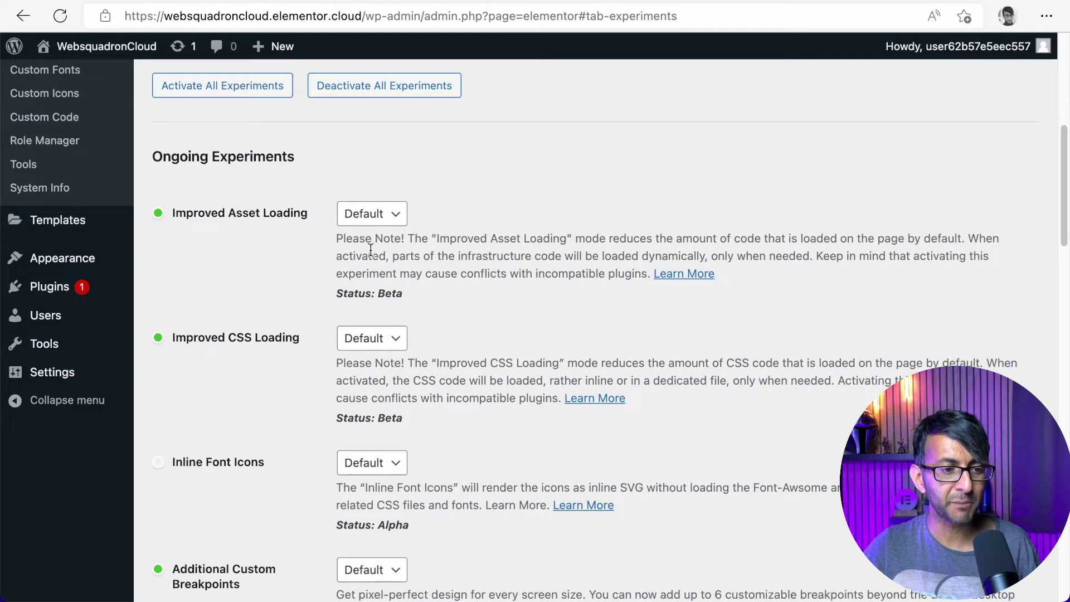
click(379, 221)
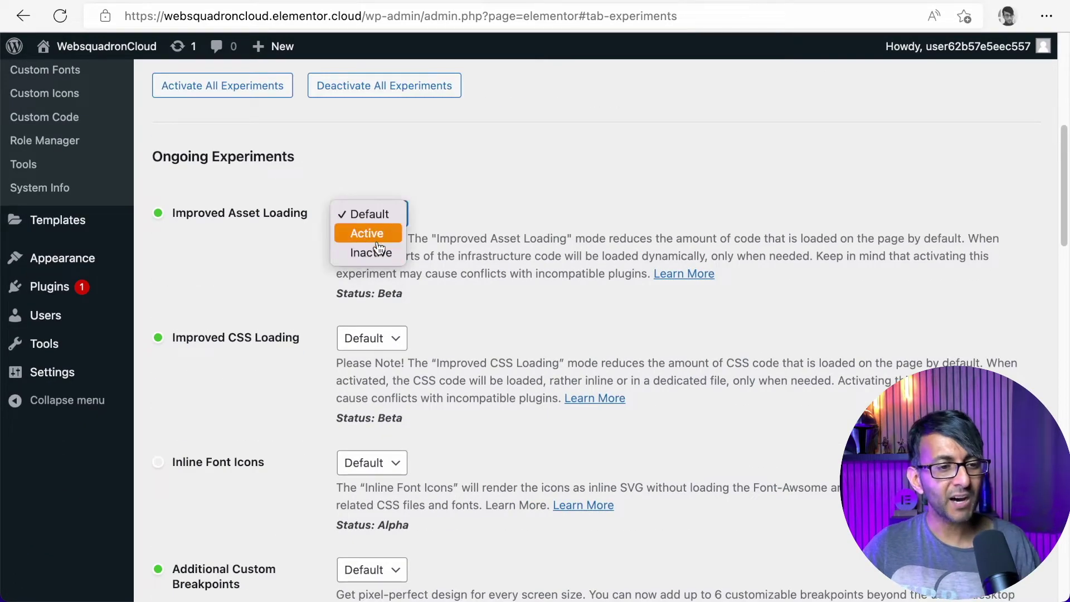
click(363, 233)
click(371, 338)
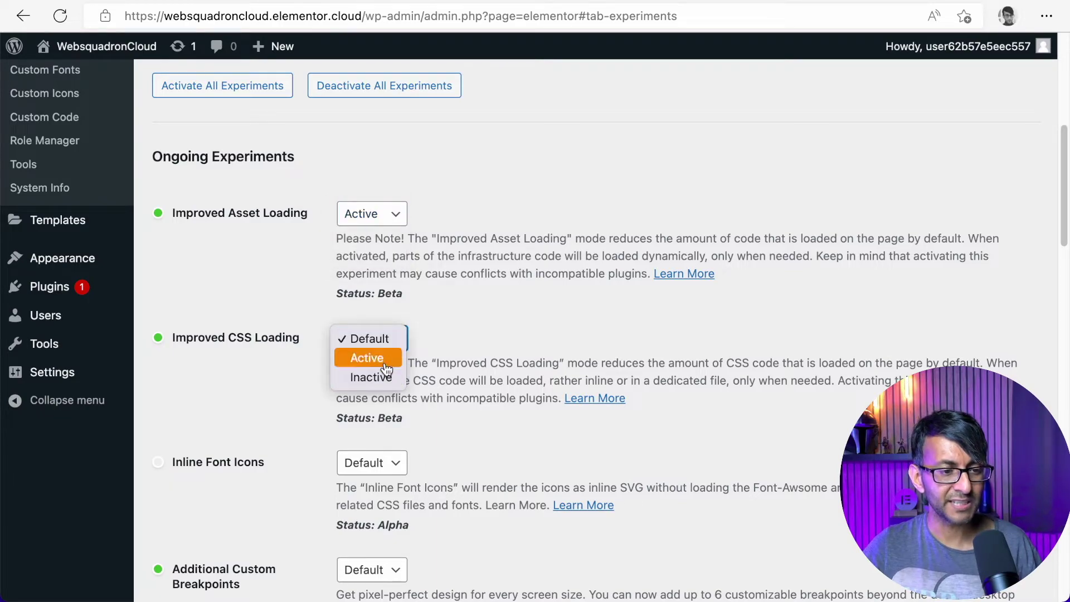
click(365, 356)
Set the Optimized DOM Output experiment to Active.
scroll(456, 490, down, 1)
scroll(455, 491, down, 7)
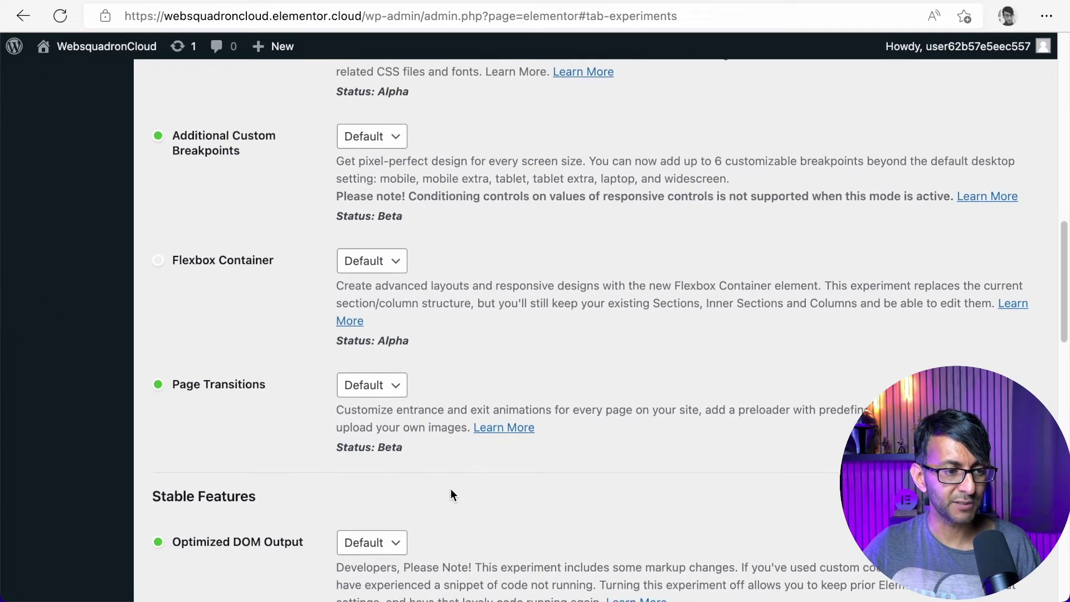
scroll(312, 429, down, 4)
click(367, 329)
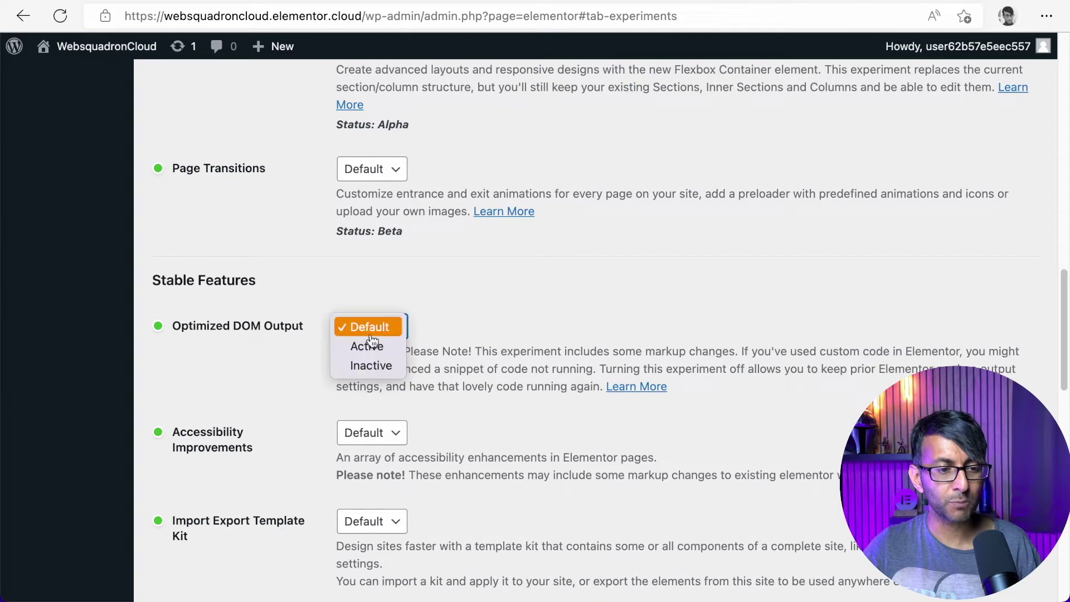
click(370, 346)
click(369, 435)
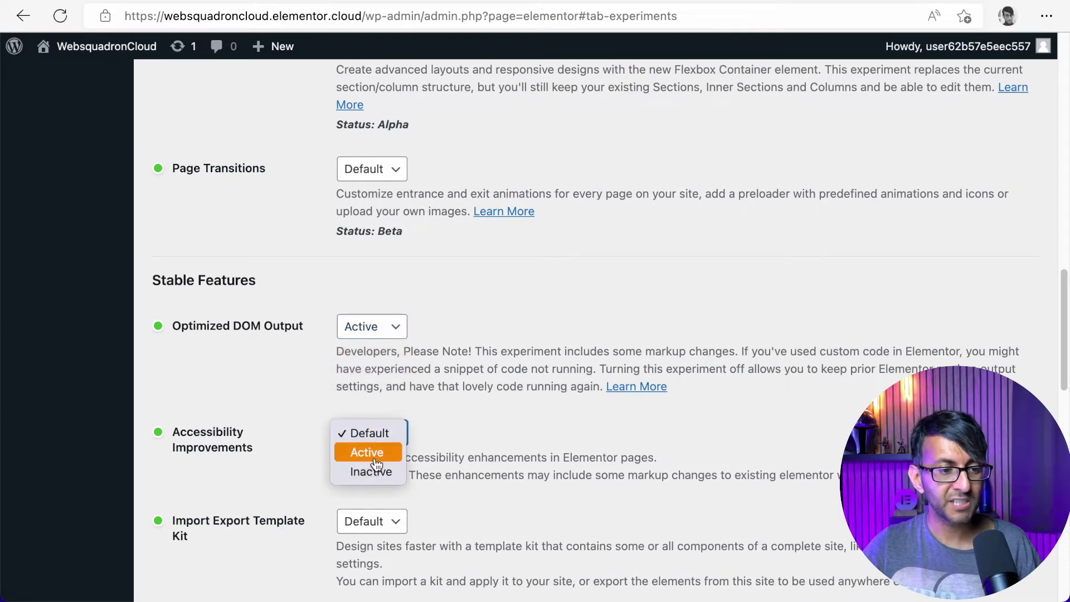
Set Form Submissions to Active and save the experiment changes.
scroll(493, 471, down, 7)
scroll(493, 469, down, 5)
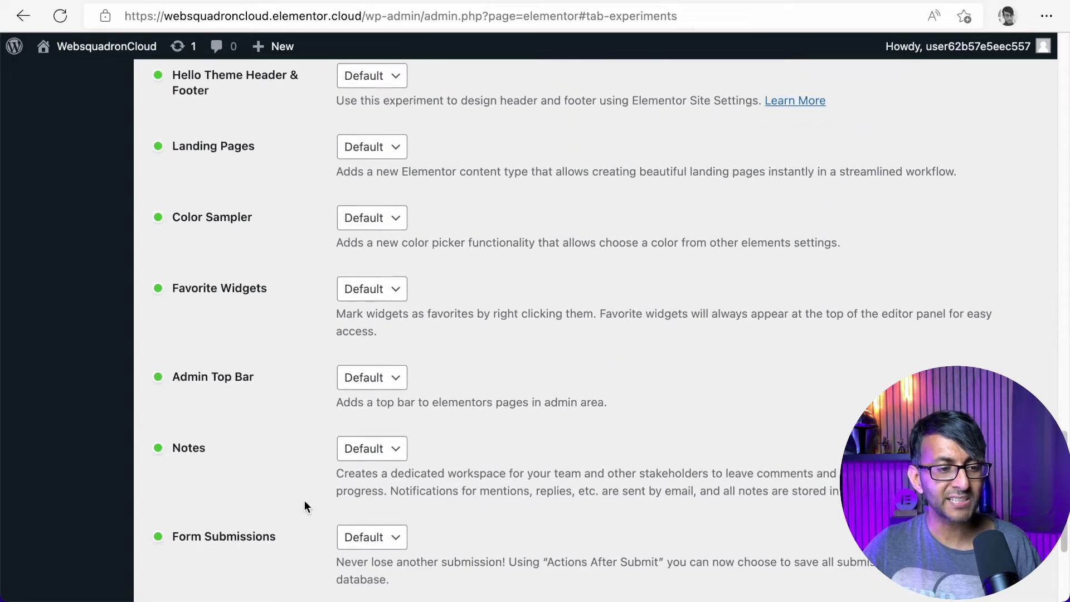
scroll(305, 505, down, 1)
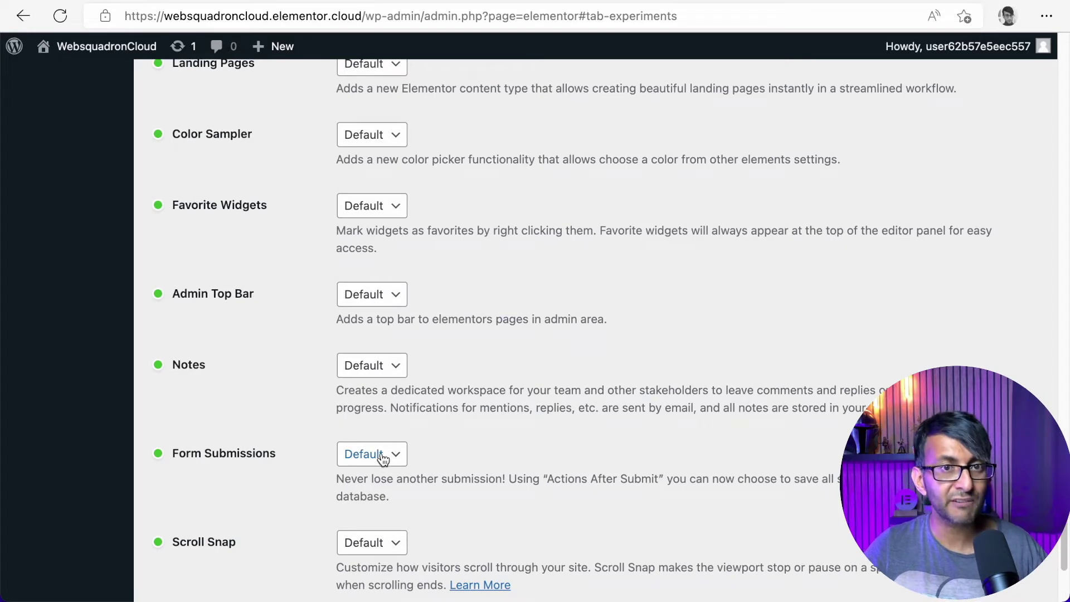
click(381, 458)
click(370, 473)
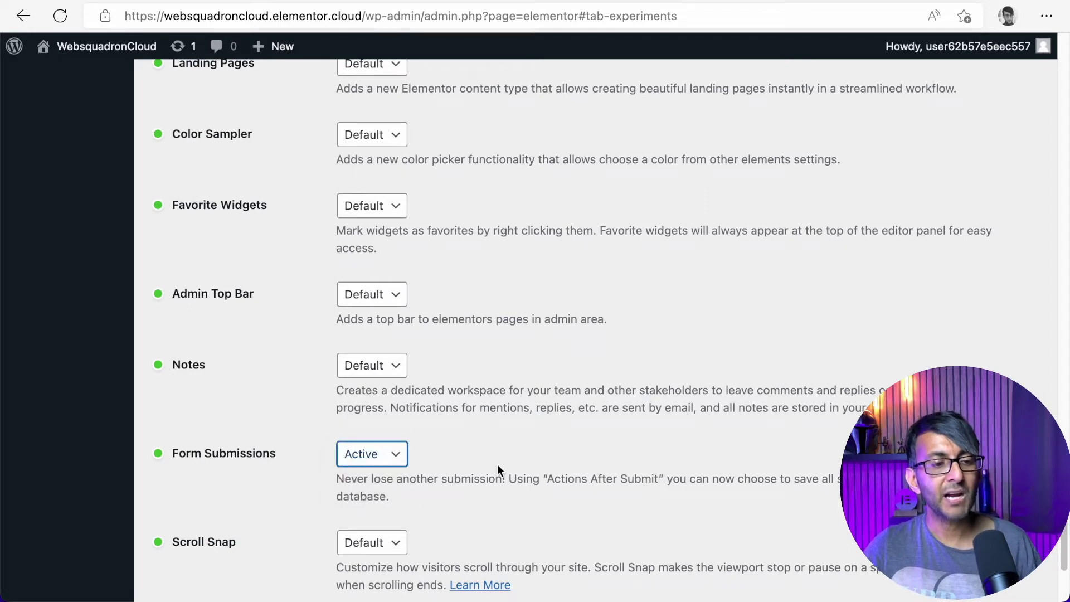
scroll(497, 466, down, 1)
scroll(497, 466, down, 2)
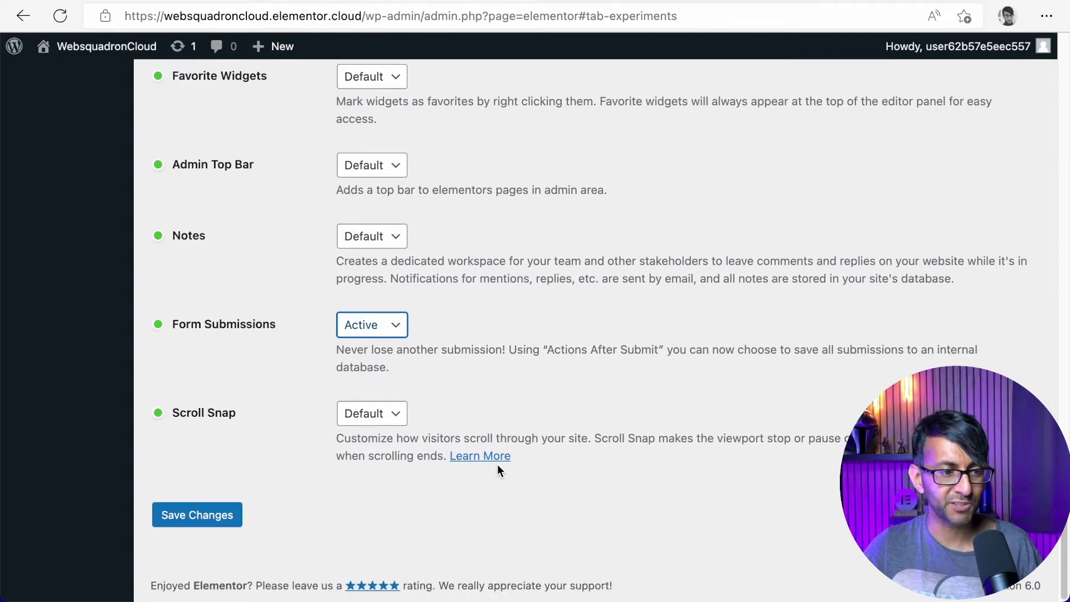
click(222, 519)
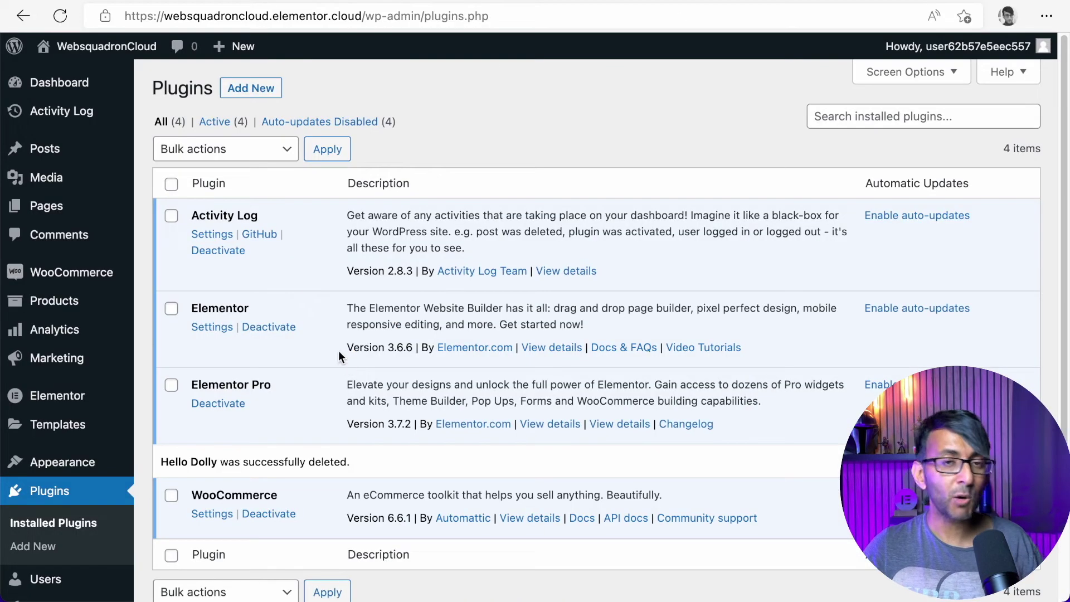
From WooCommerce Home's payment setup, browse other payment methods like WooCommerce Payments, Stripe and Square.
mouse_move(108, 278)
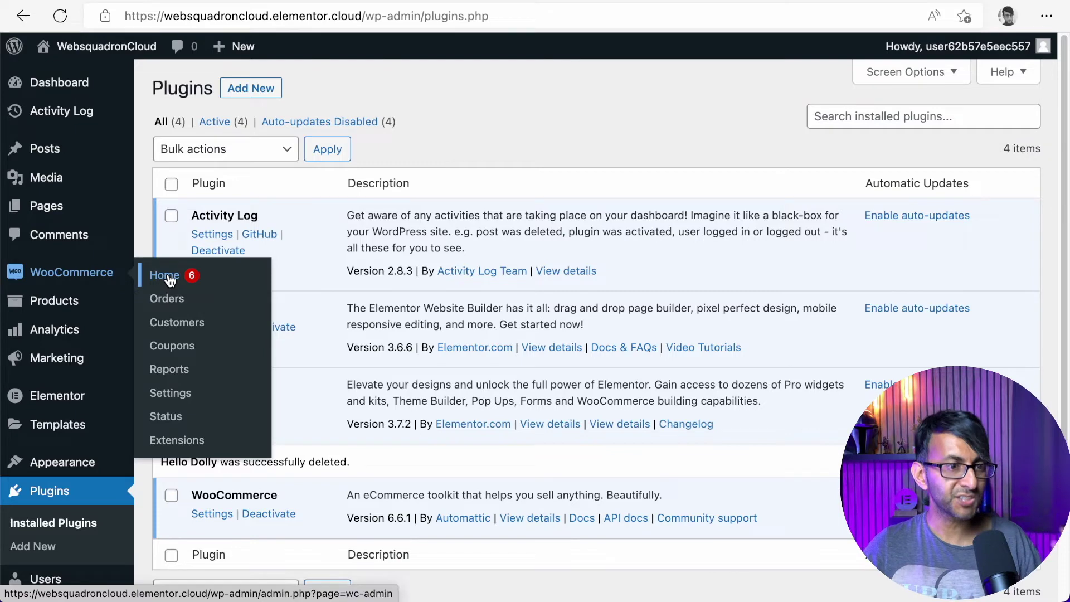
click(177, 397)
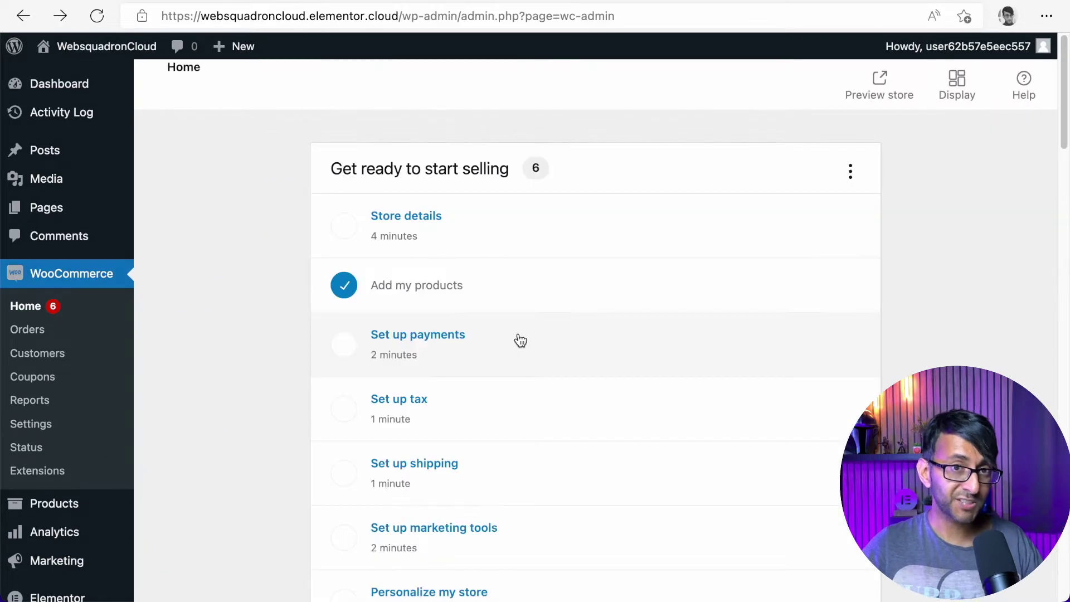
click(520, 340)
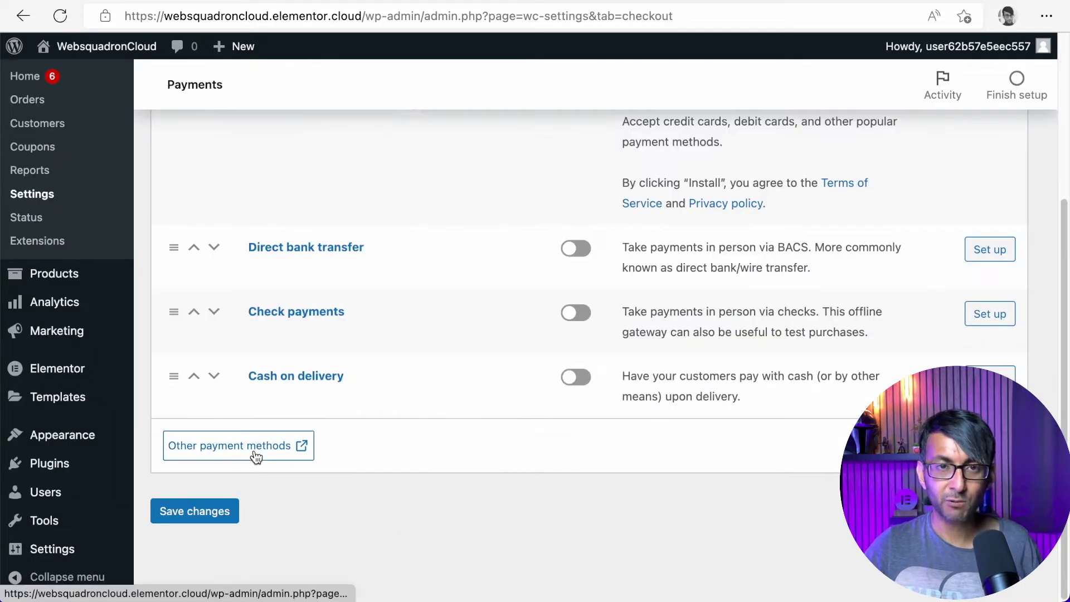
click(253, 450)
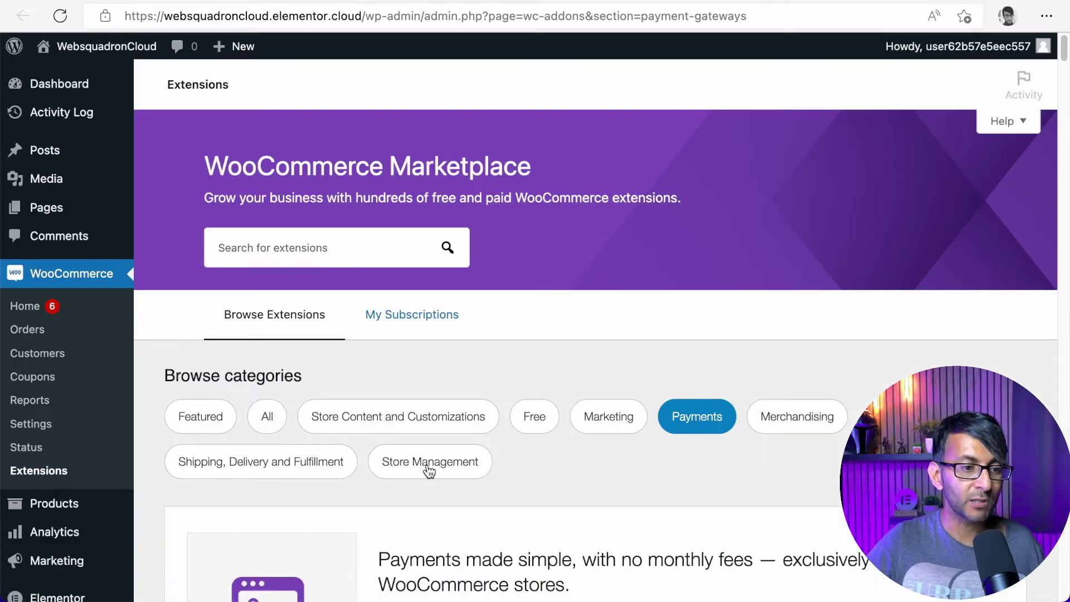
scroll(543, 429, down, 7)
scroll(560, 437, down, 3)
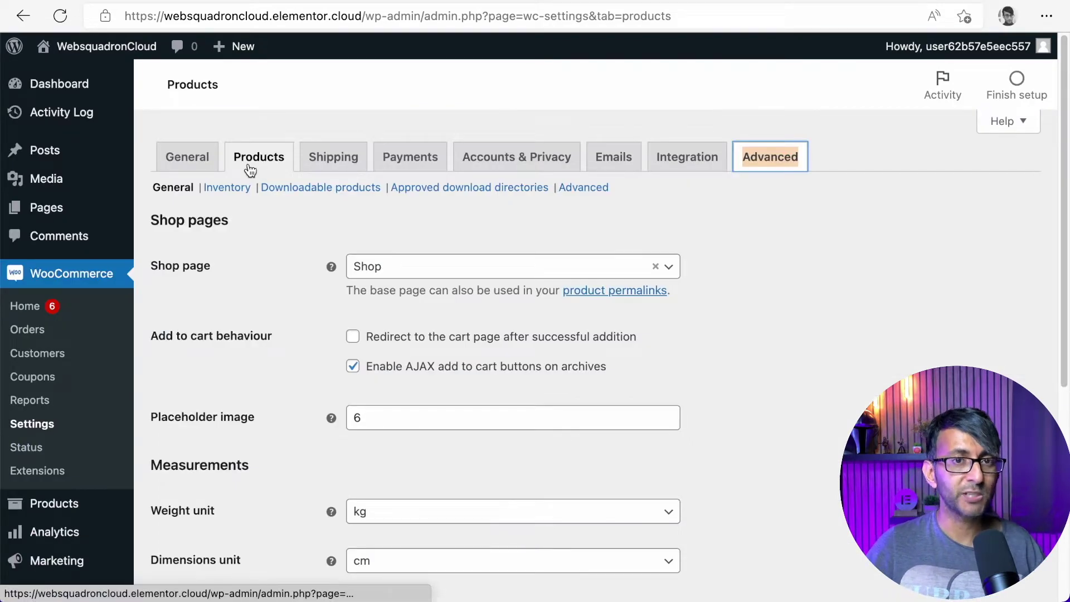
In WooCommerce Shipping settings, add a new shipping zone named UK.
scroll(305, 351, down, 1)
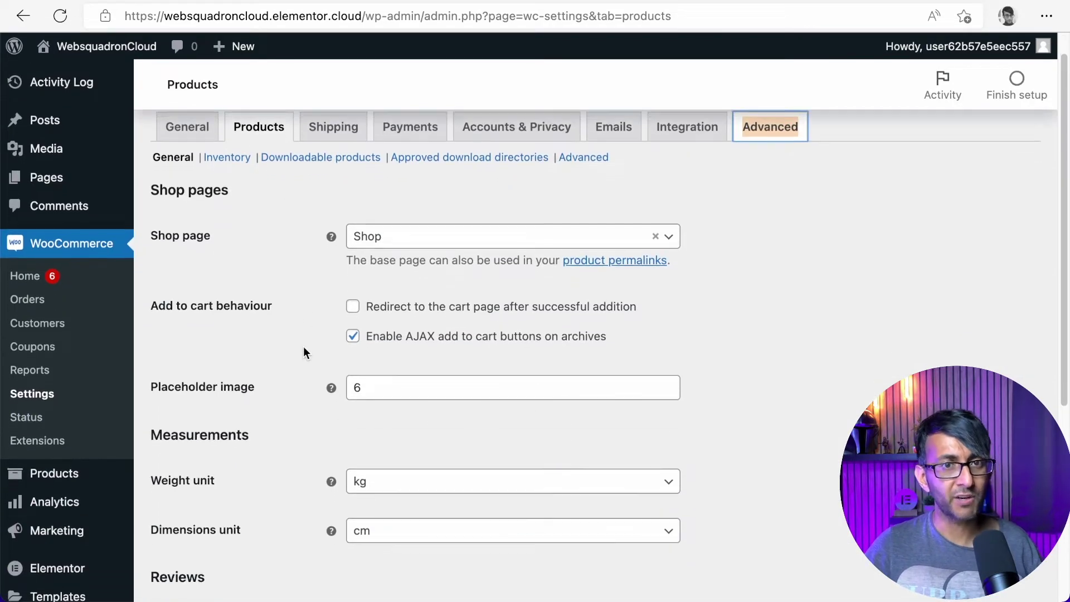
scroll(301, 354, up, 1)
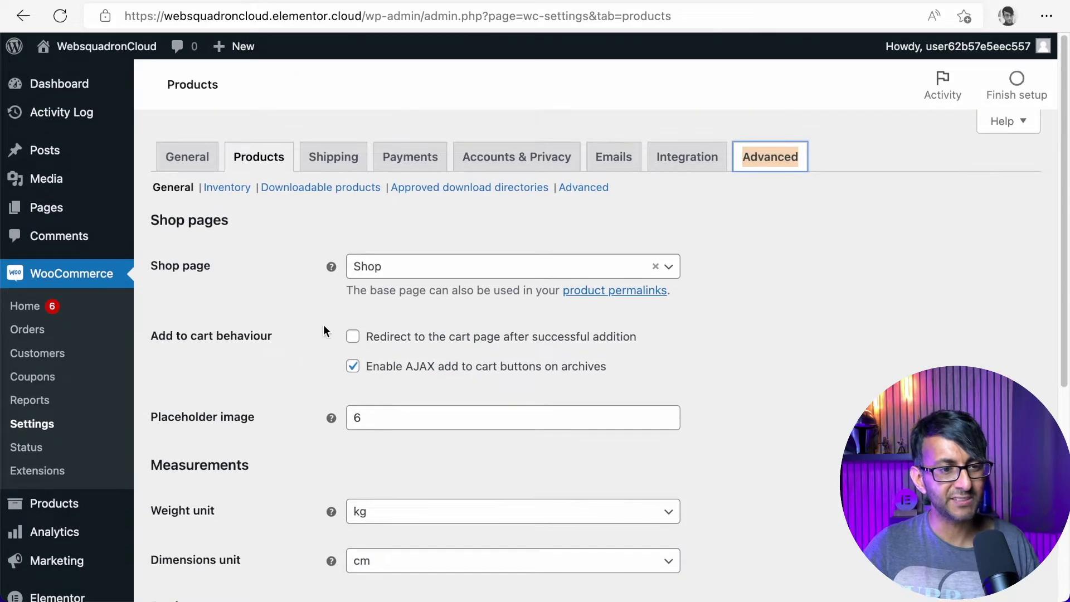
click(333, 156)
scroll(642, 368, down, 5)
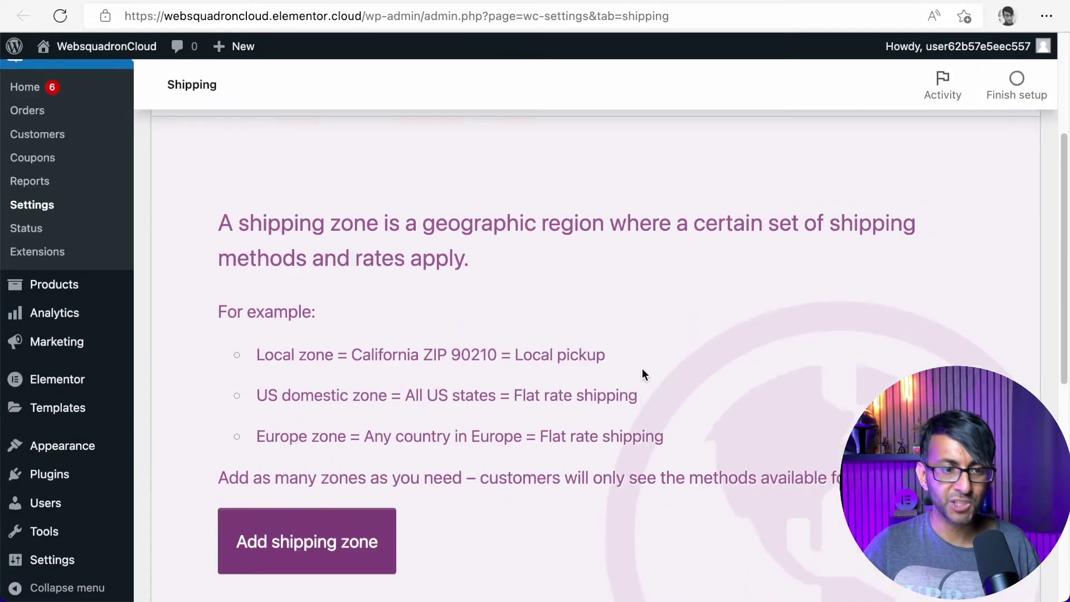
click(312, 507)
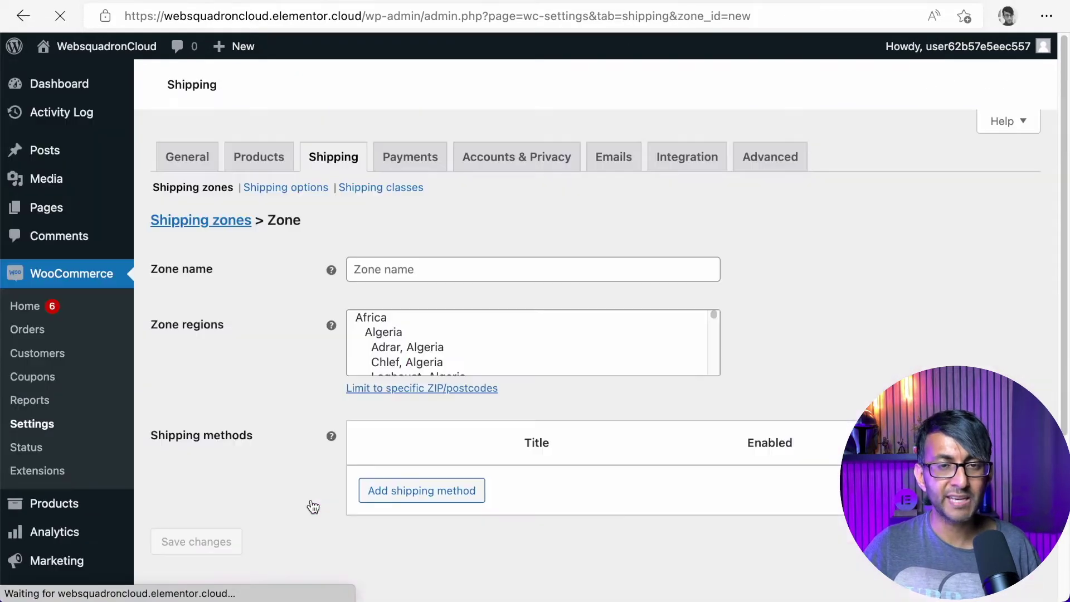
click(435, 271)
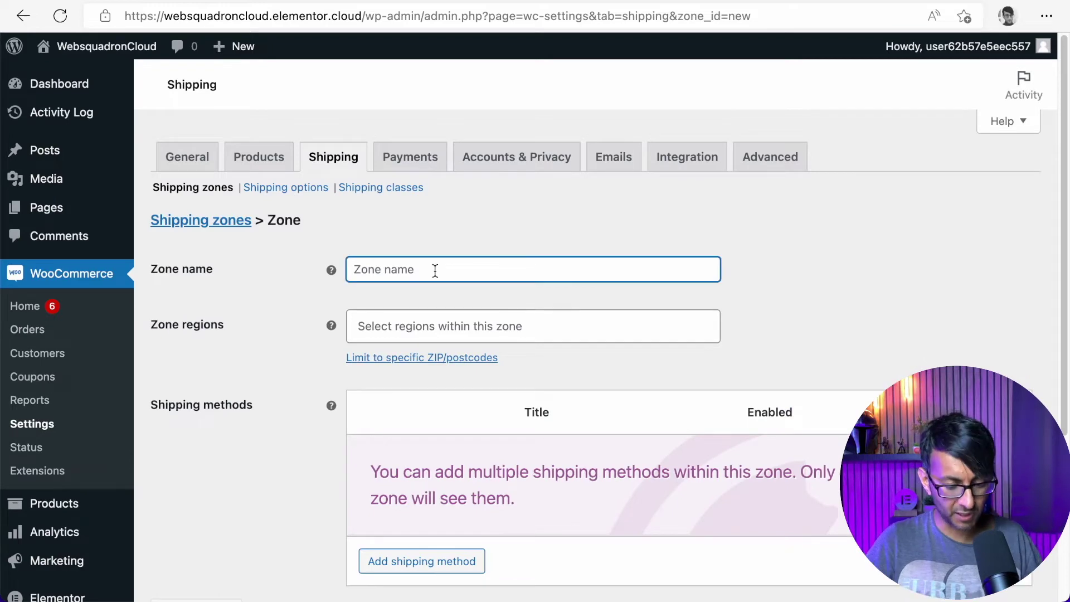
text(UK)
Set the zone region to United Kingdom (UK) and add a Flat rate shipping method.
click(435, 315)
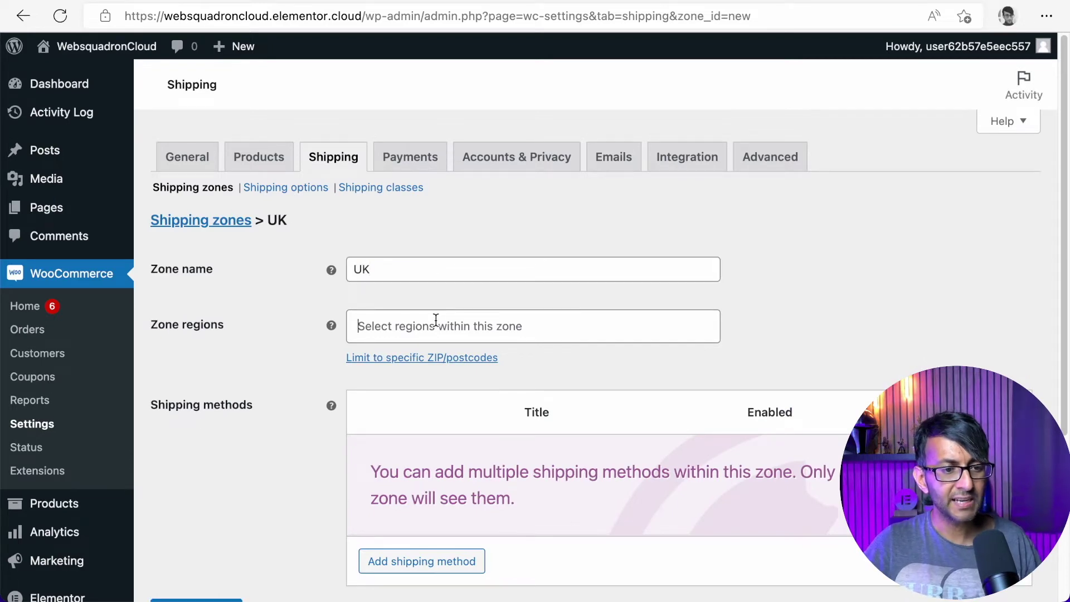
text(Unk)
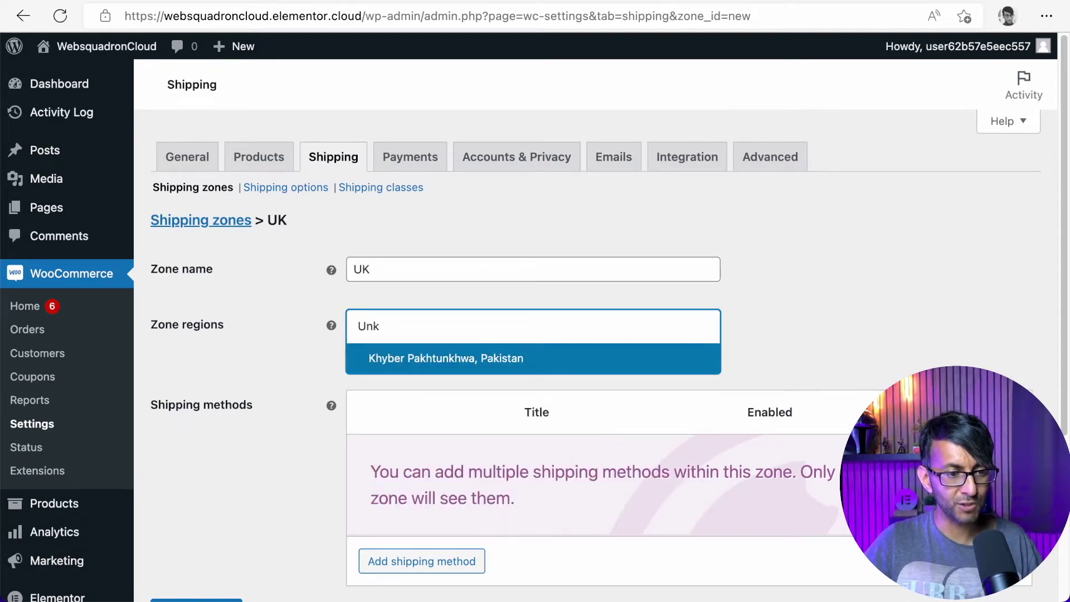
key(BackSpace)
text(it)
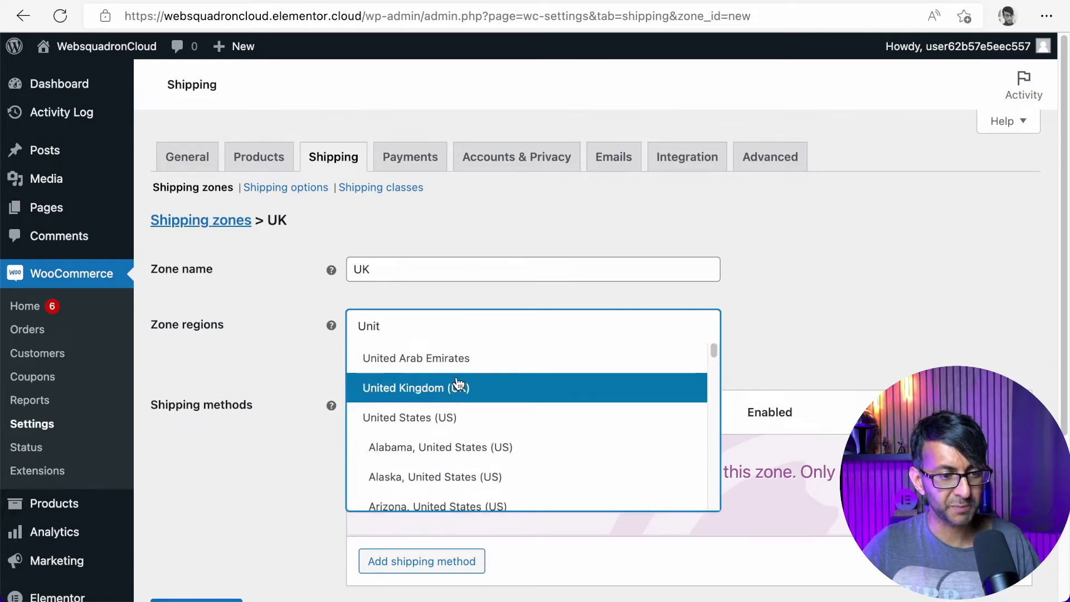
click(460, 397)
scroll(463, 469, down, 3)
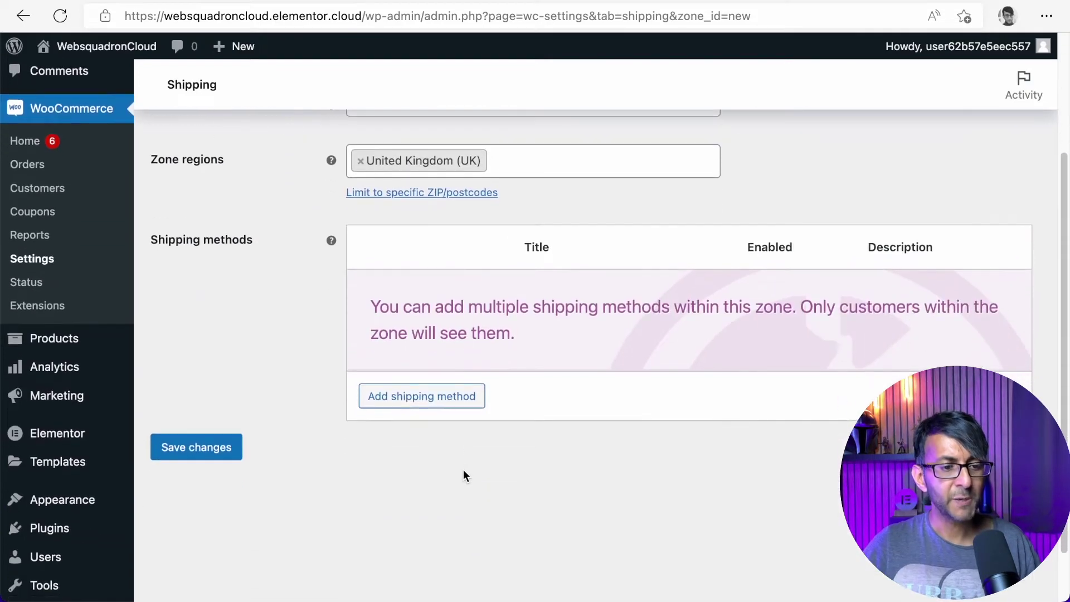
click(461, 403)
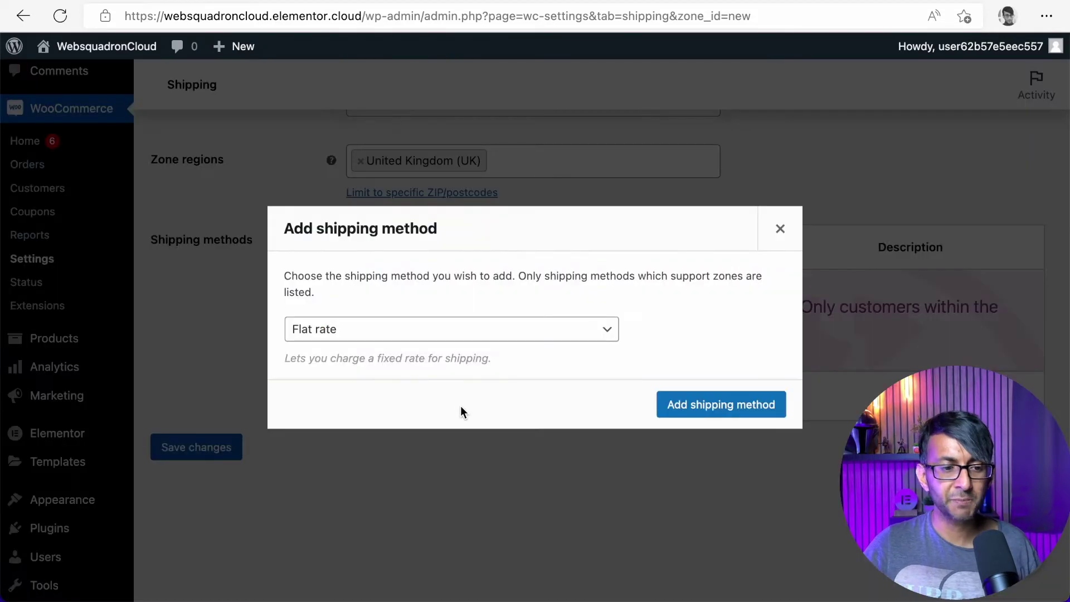
click(460, 336)
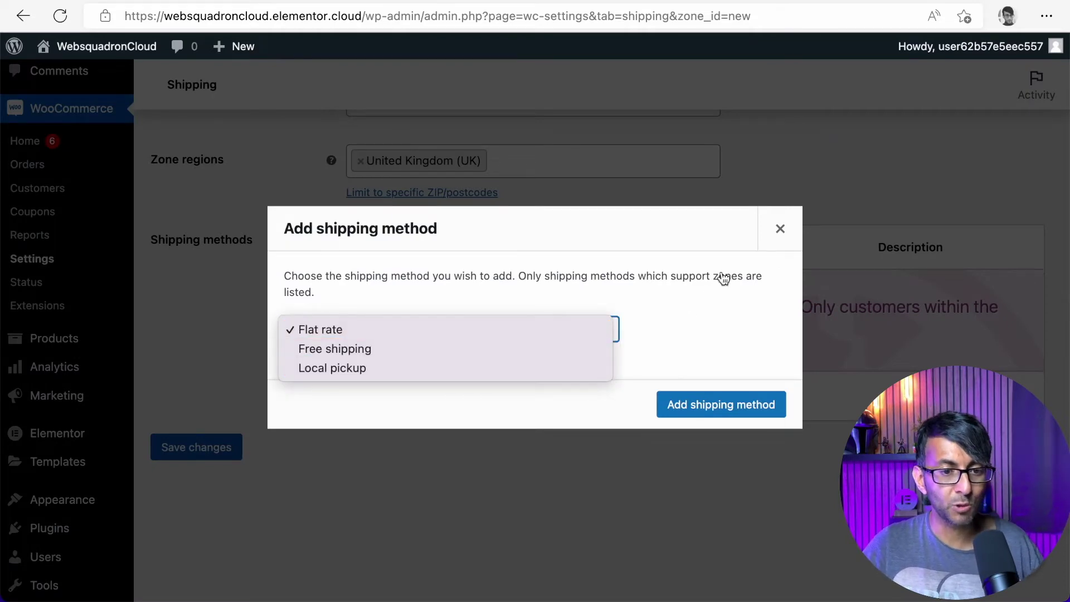
click(781, 232)
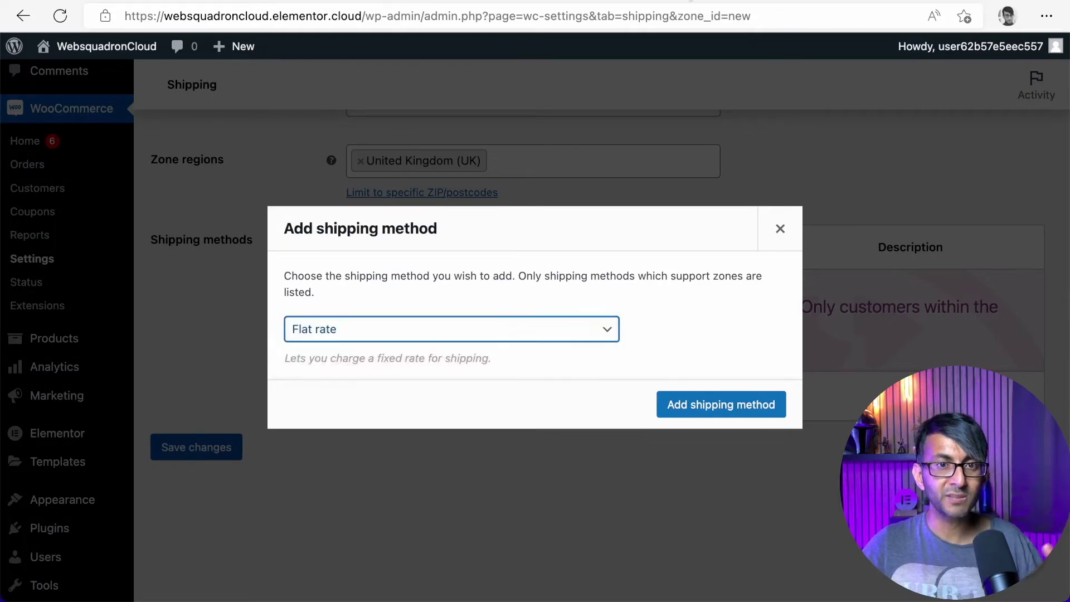
Scroll through the WooCommerce Emails settings to review the email sender options.
click(706, 2)
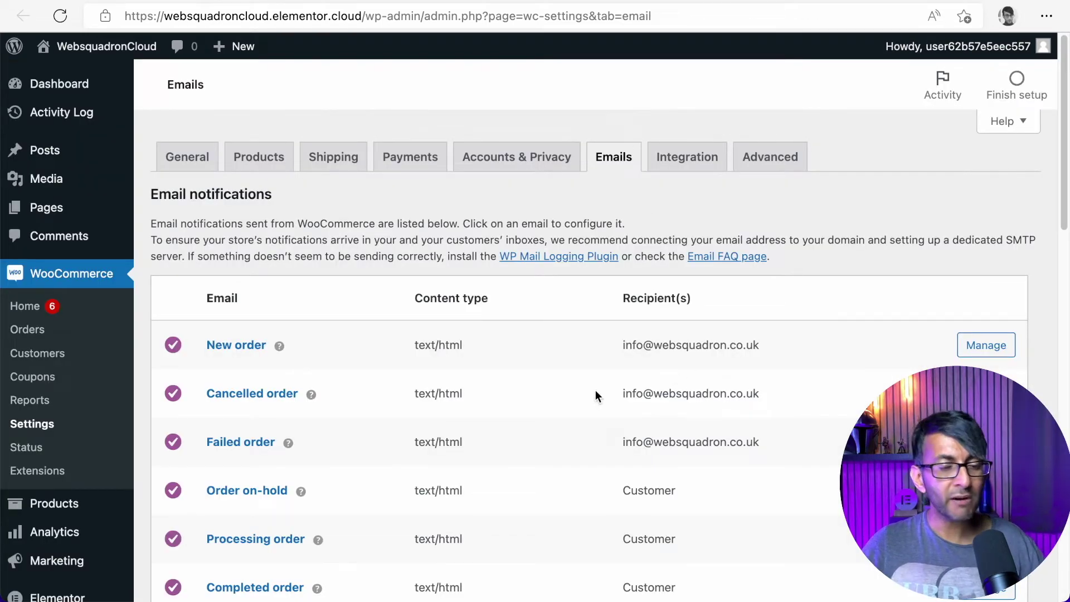
scroll(595, 390, down, 1)
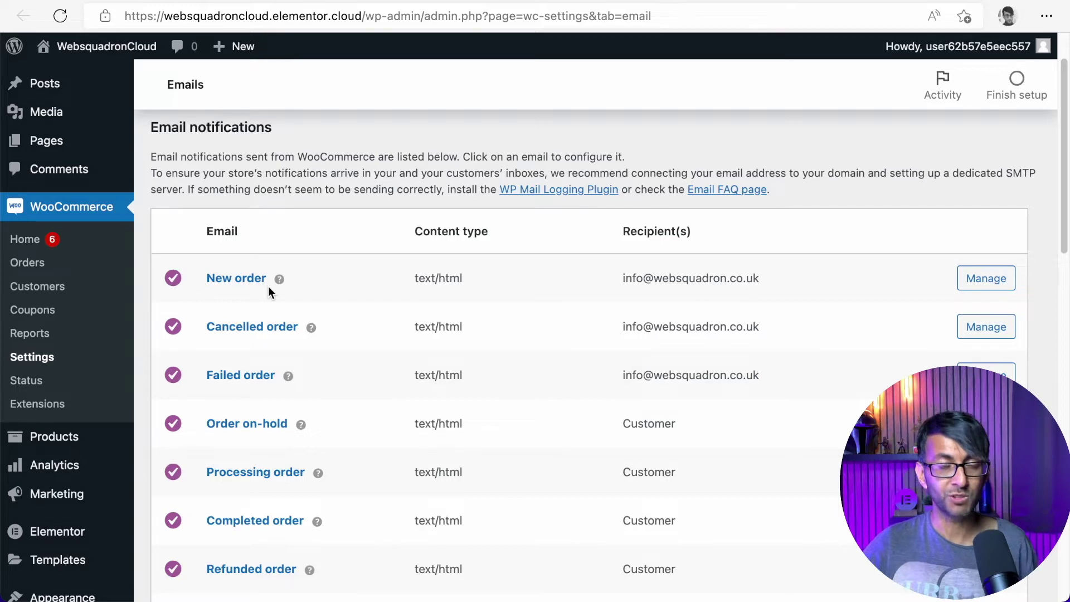
scroll(362, 349, down, 6)
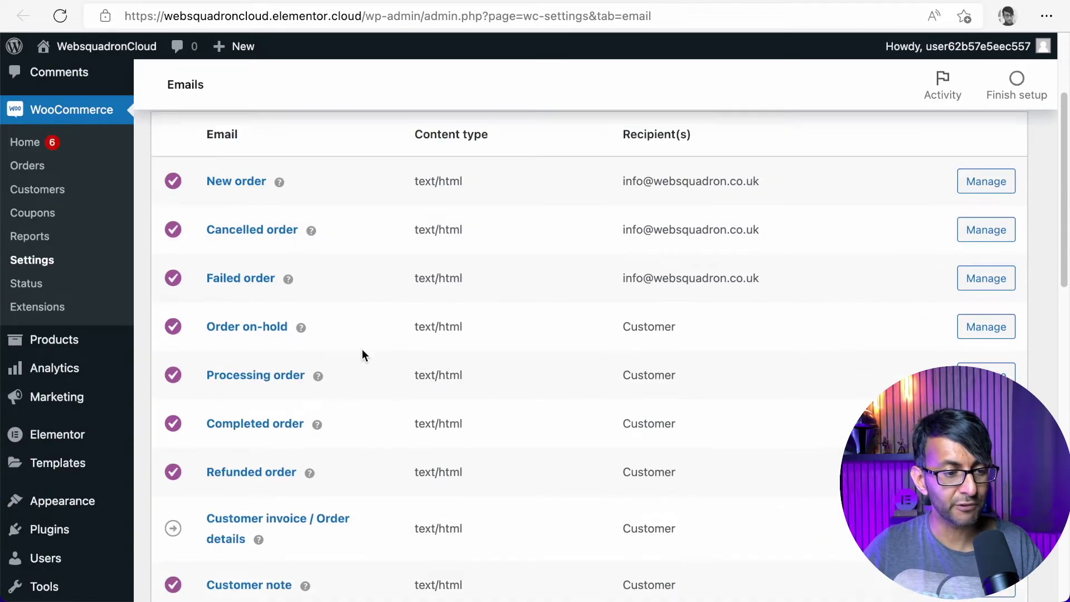
scroll(362, 356, down, 3)
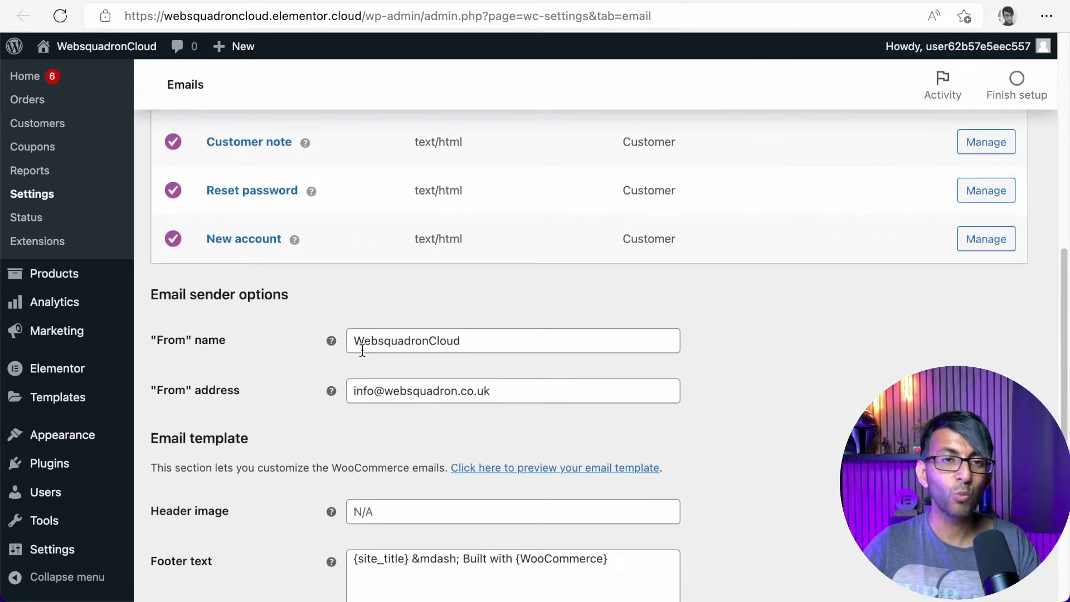
scroll(360, 349, down, 4)
scroll(441, 419, down, 1)
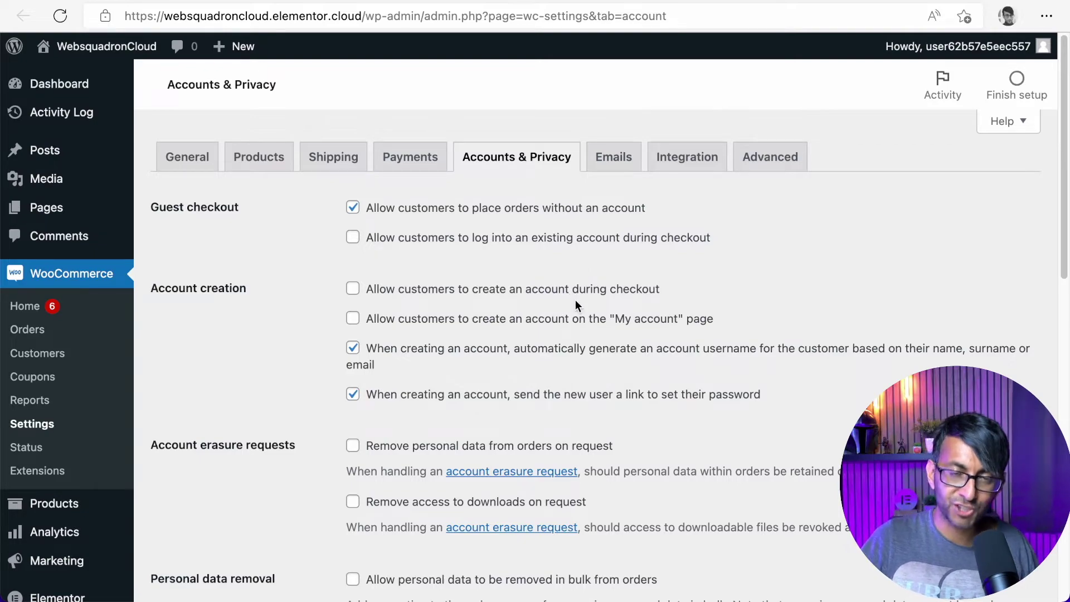
In WooCommerce Advanced settings, leave the Terms and conditions page unset.
scroll(574, 304, down, 7)
scroll(590, 313, down, 3)
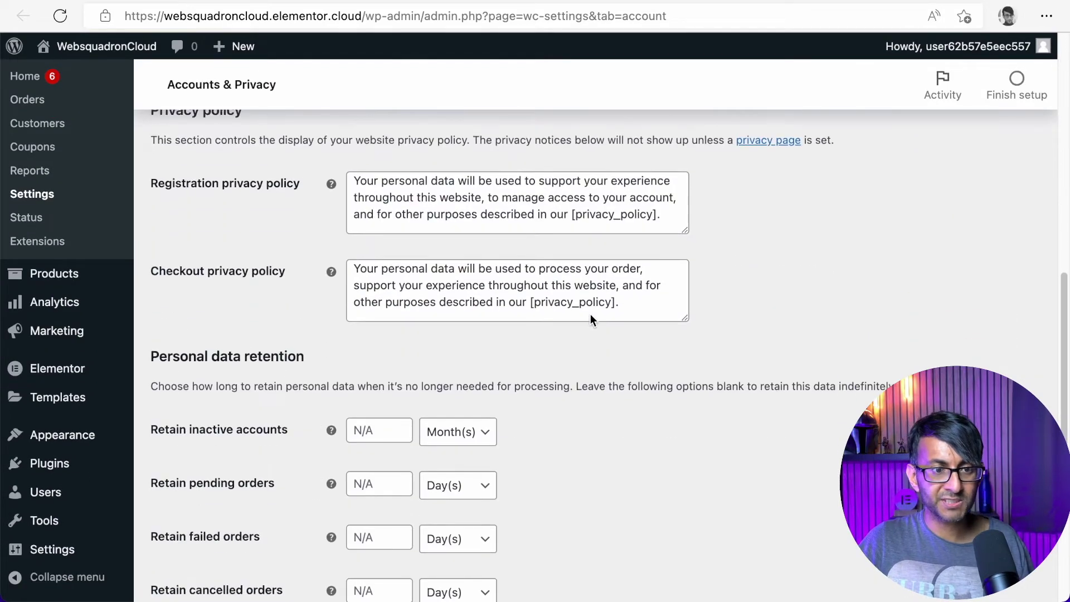
scroll(590, 313, down, 3)
scroll(590, 314, up, 13)
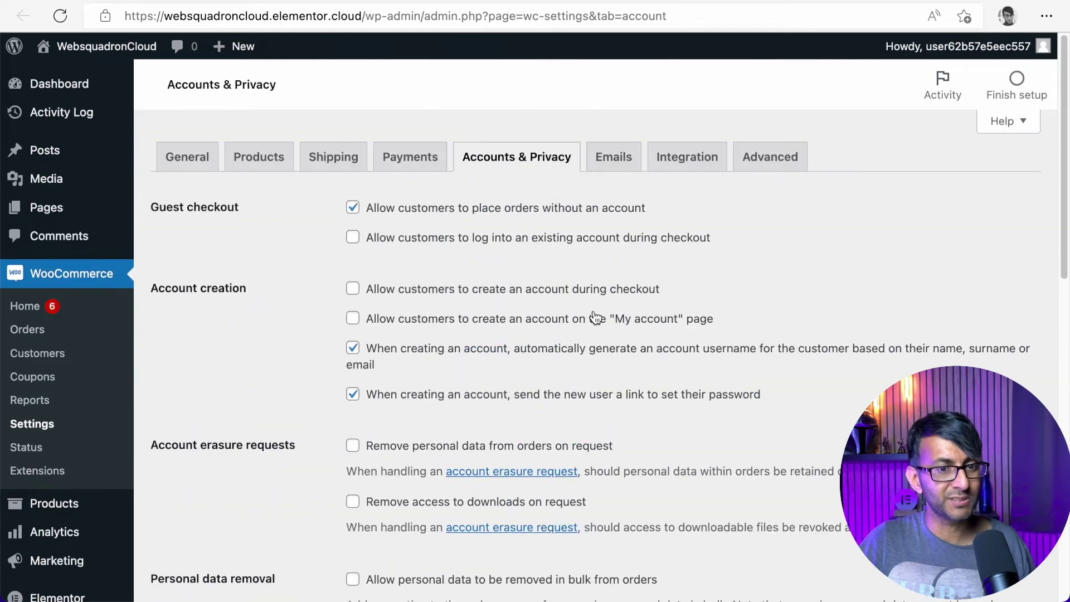
click(770, 157)
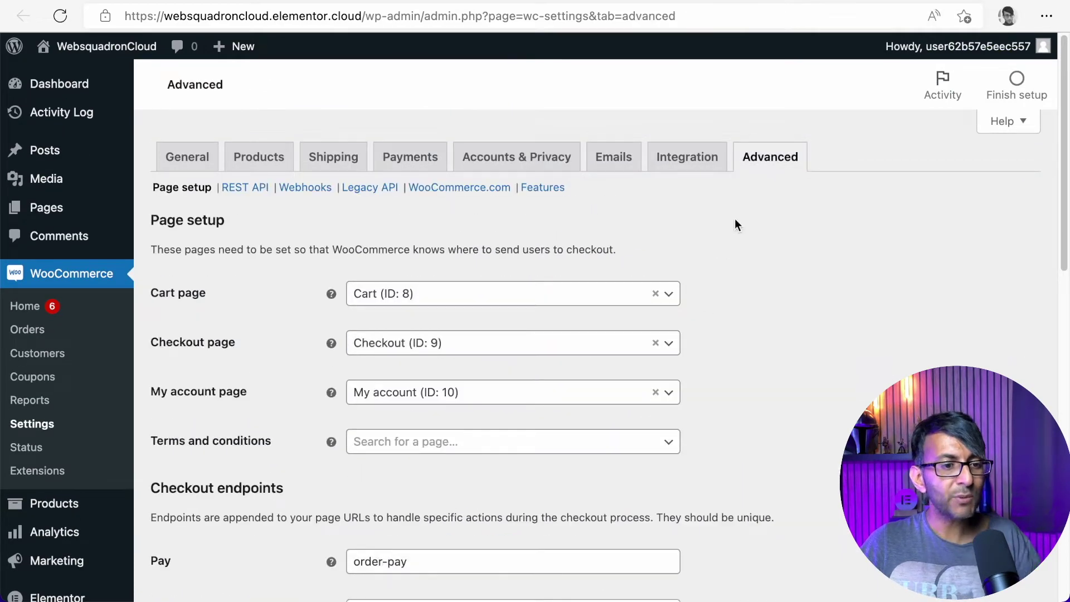
scroll(713, 359, down, 2)
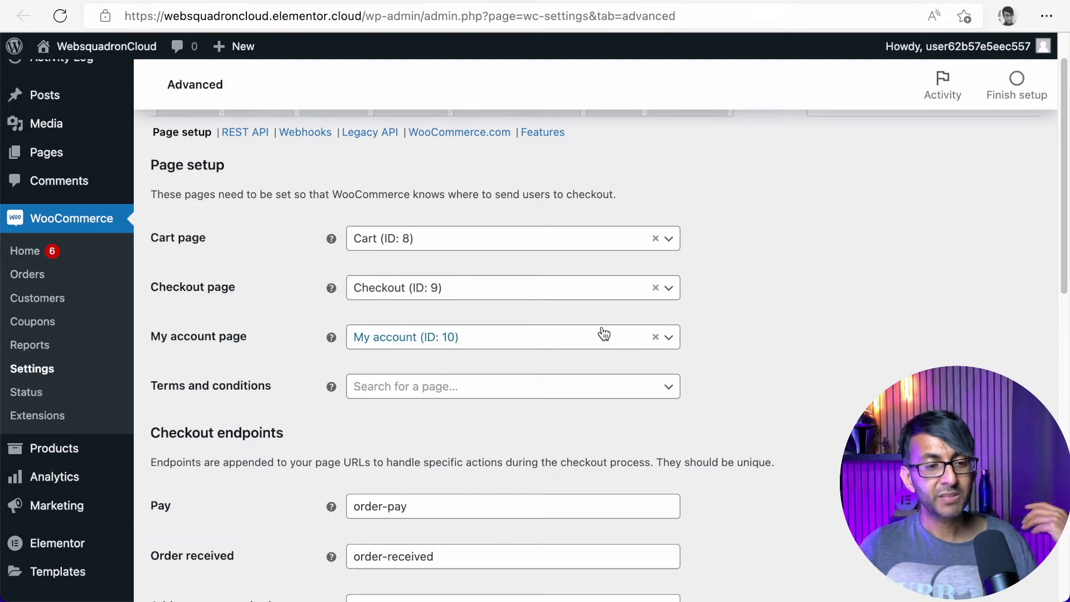
click(464, 387)
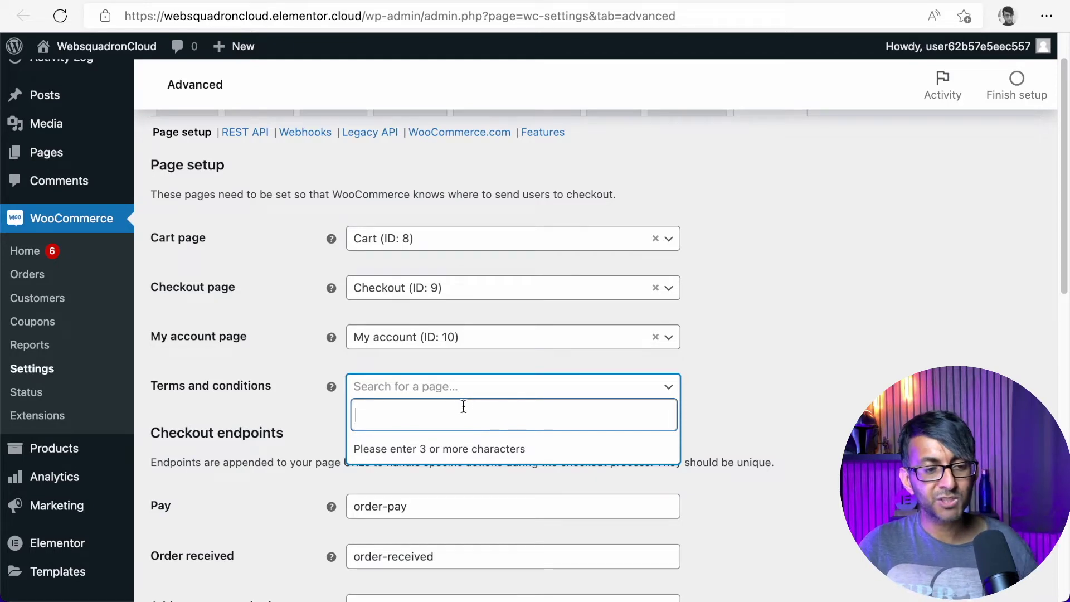
click(702, 401)
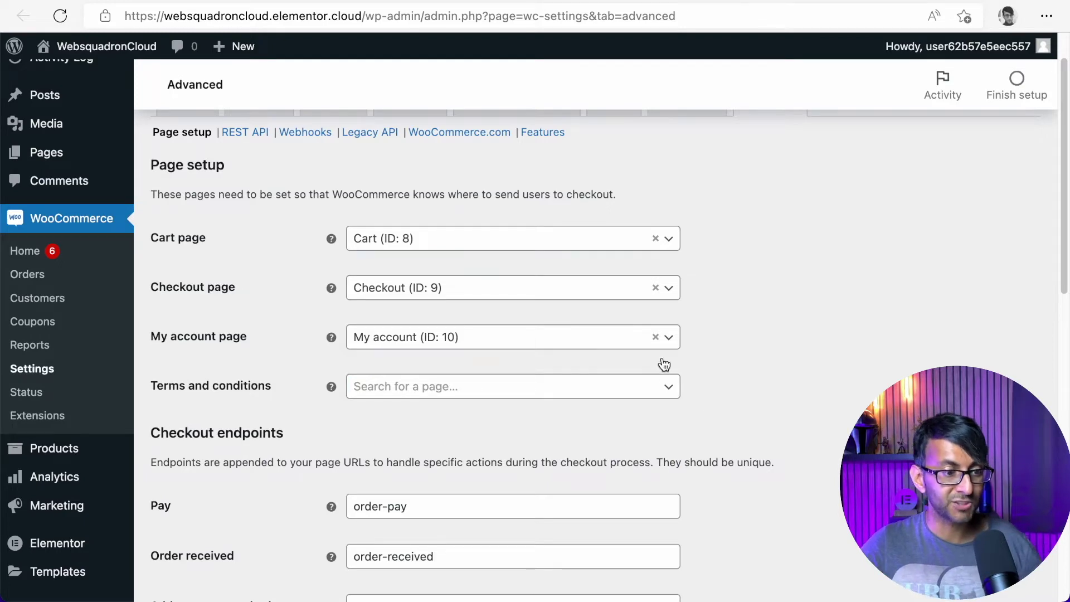
Review the endpoint fields, then return to the WordPress Dashboard.
scroll(673, 377, down, 9)
scroll(634, 372, down, 4)
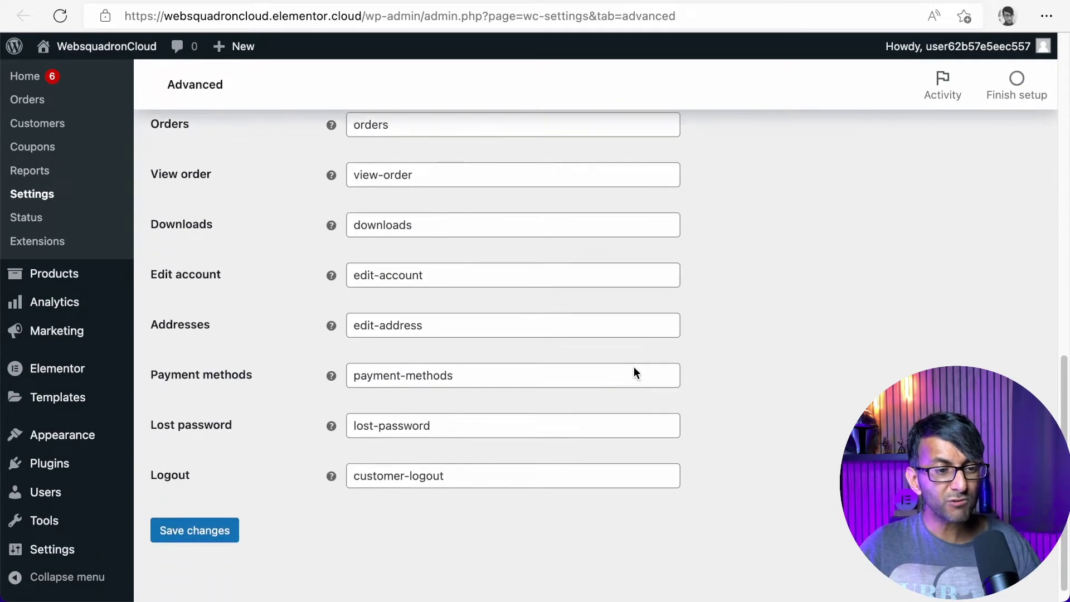
scroll(633, 366, up, 5)
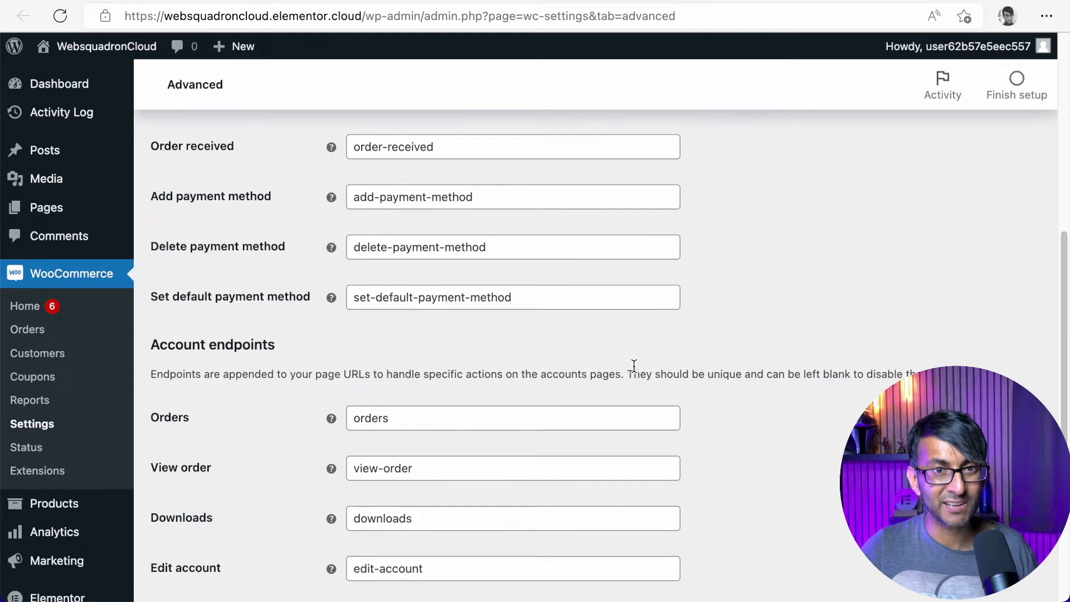
scroll(635, 361, up, 2)
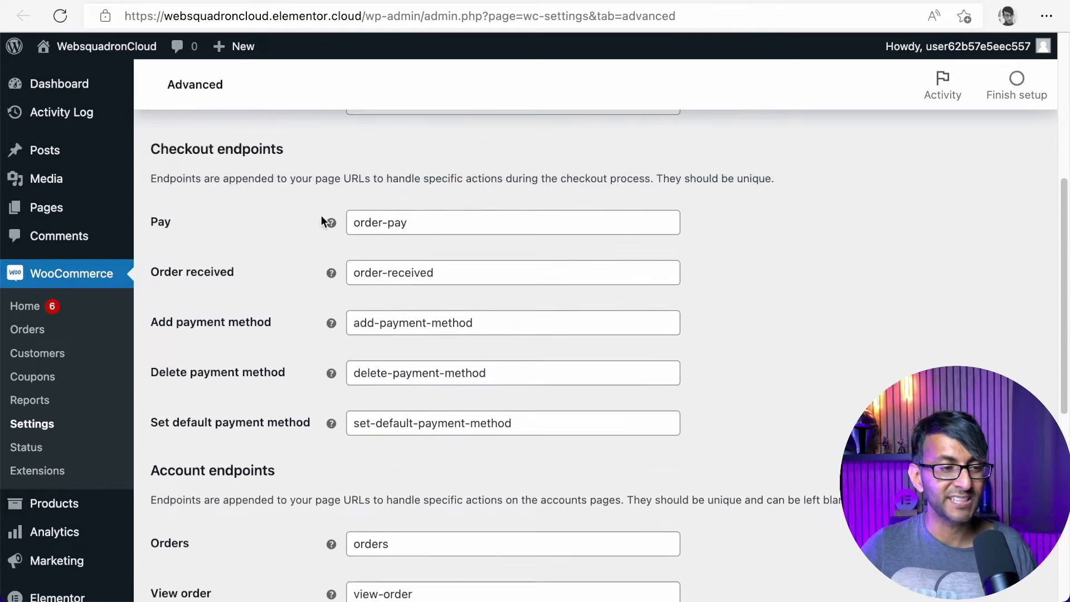
click(57, 86)
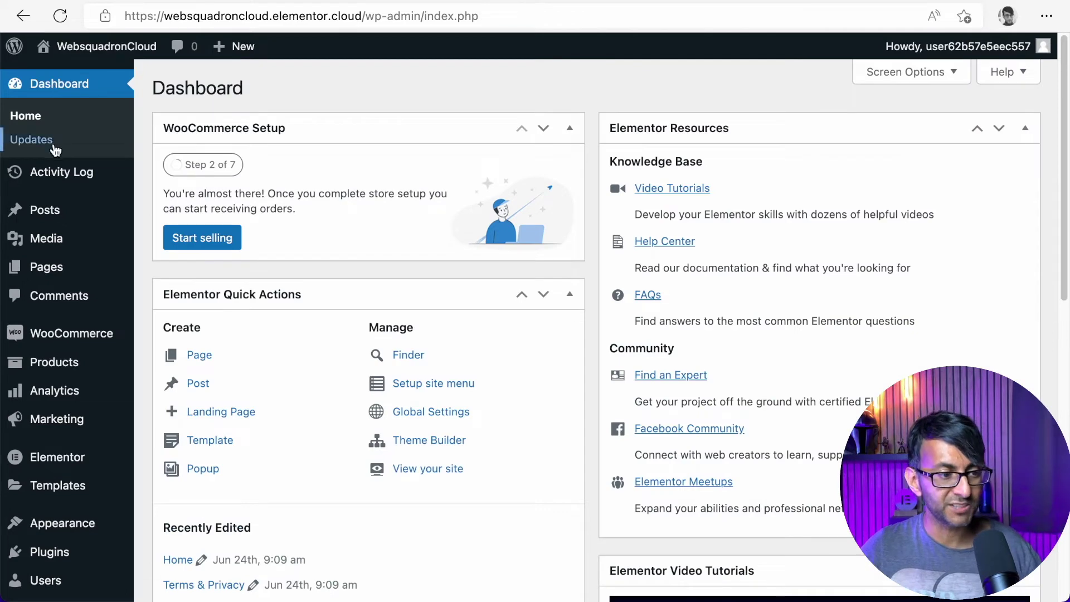
Preview the Checkout page live from All Pages, then open Home in the Elementor editor.
mouse_move(52, 275)
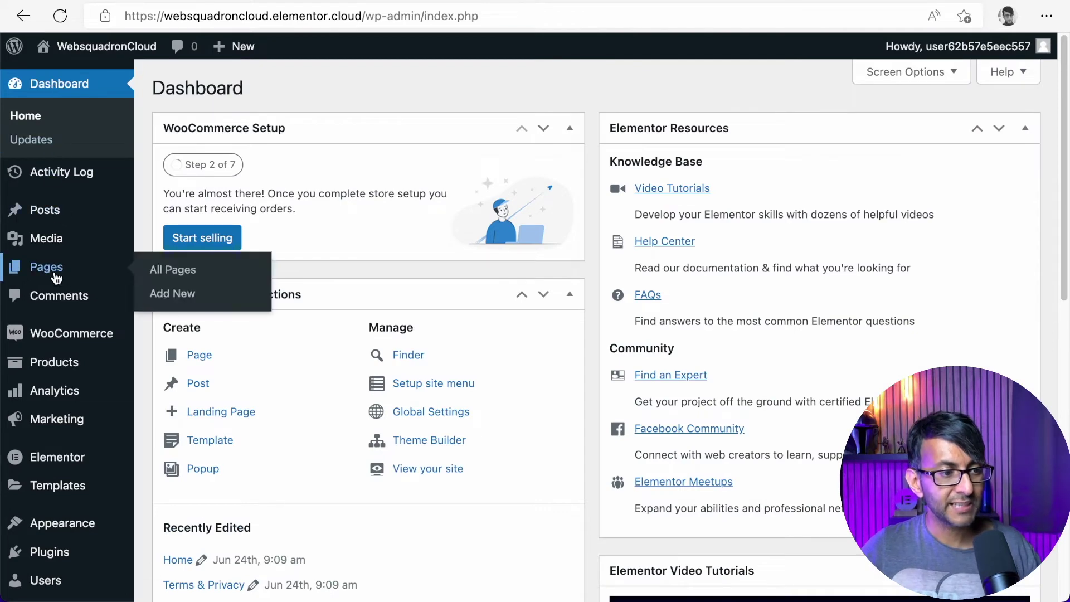
click(174, 270)
mouse_move(392, 325)
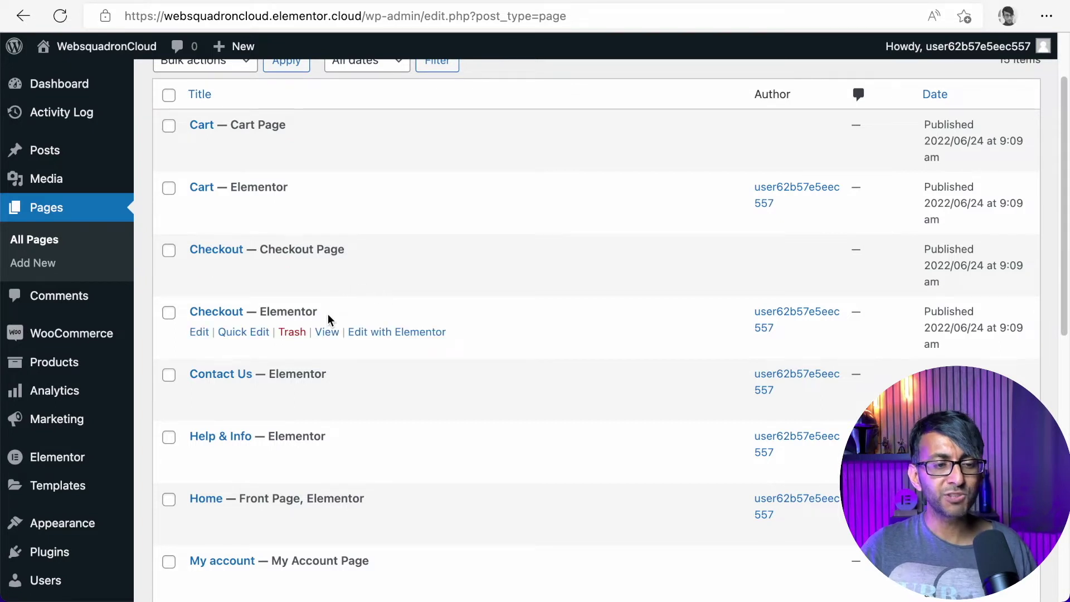
mouse_move(284, 211)
click(327, 331)
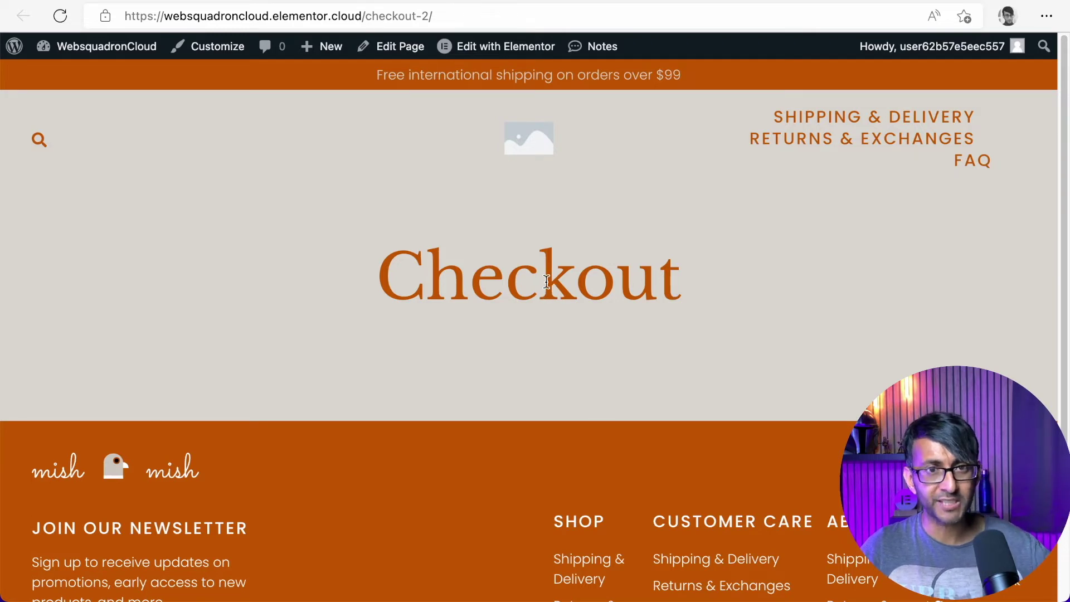
key(ctrl+w)
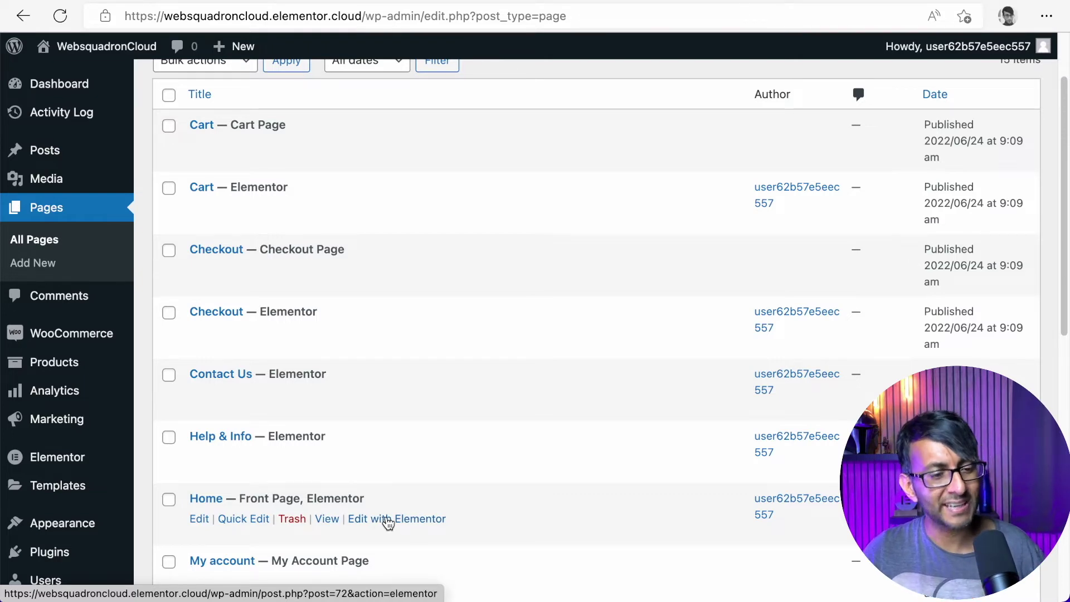
click(390, 519)
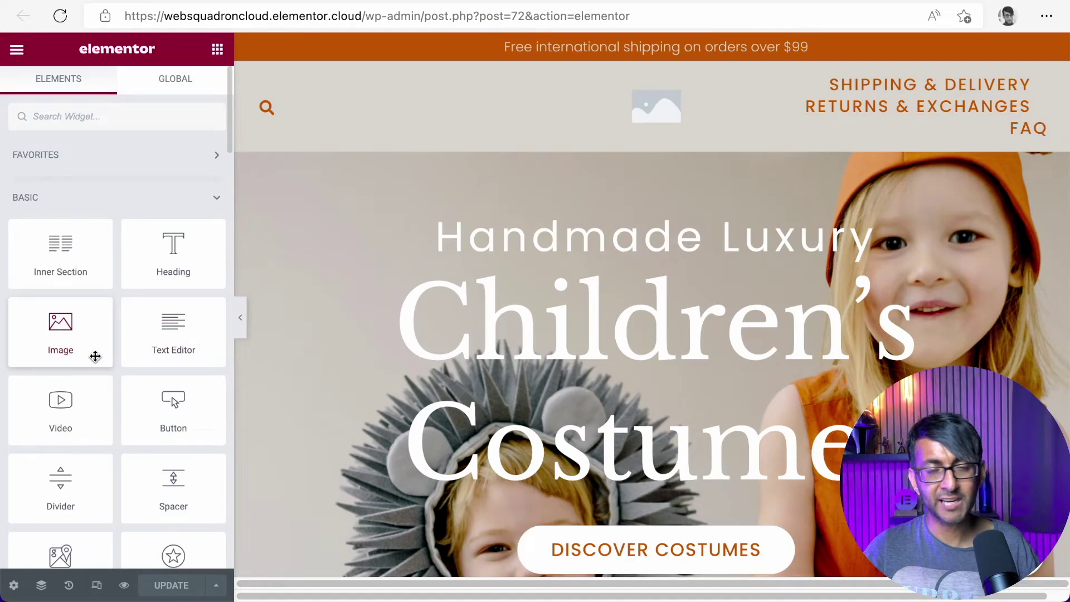
Add 'wow' to the Handmade Luxury heading title, then remove it again.
scroll(566, 370, down, 4)
scroll(566, 371, up, 3)
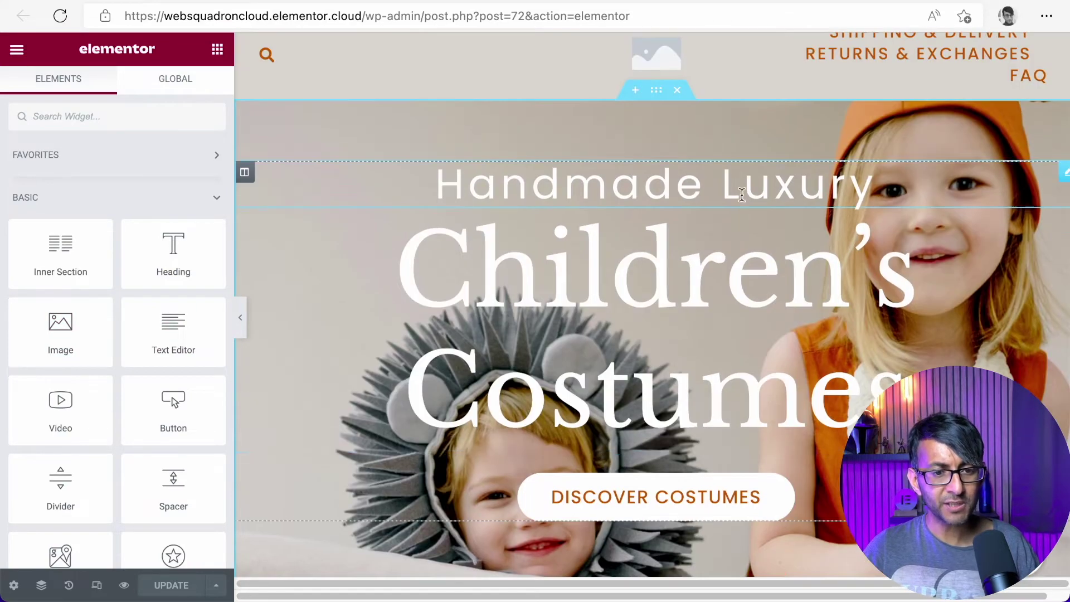
click(712, 188)
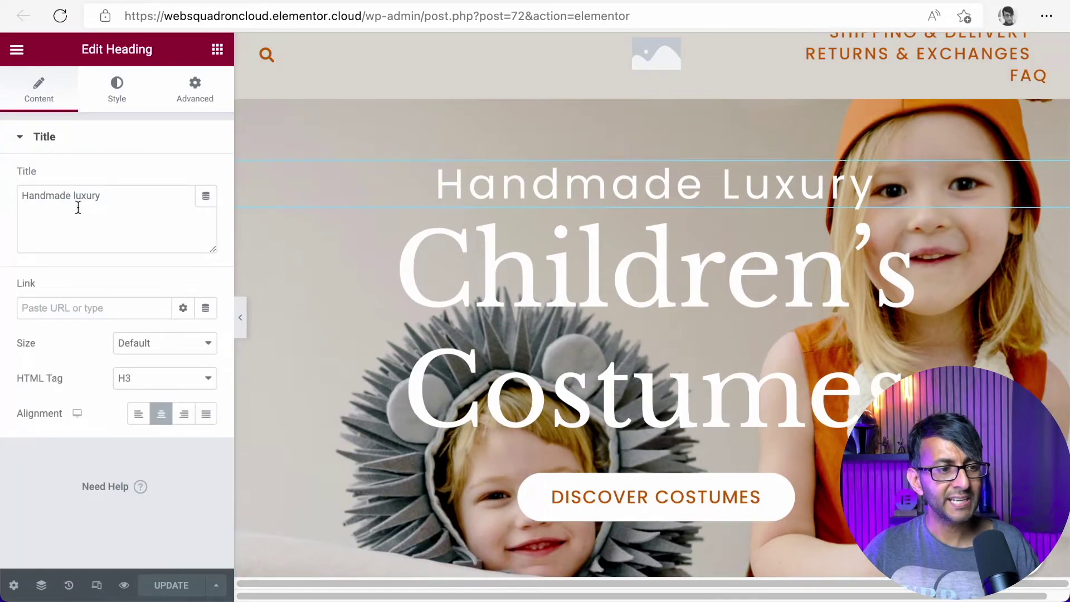
click(114, 194)
text(wow)
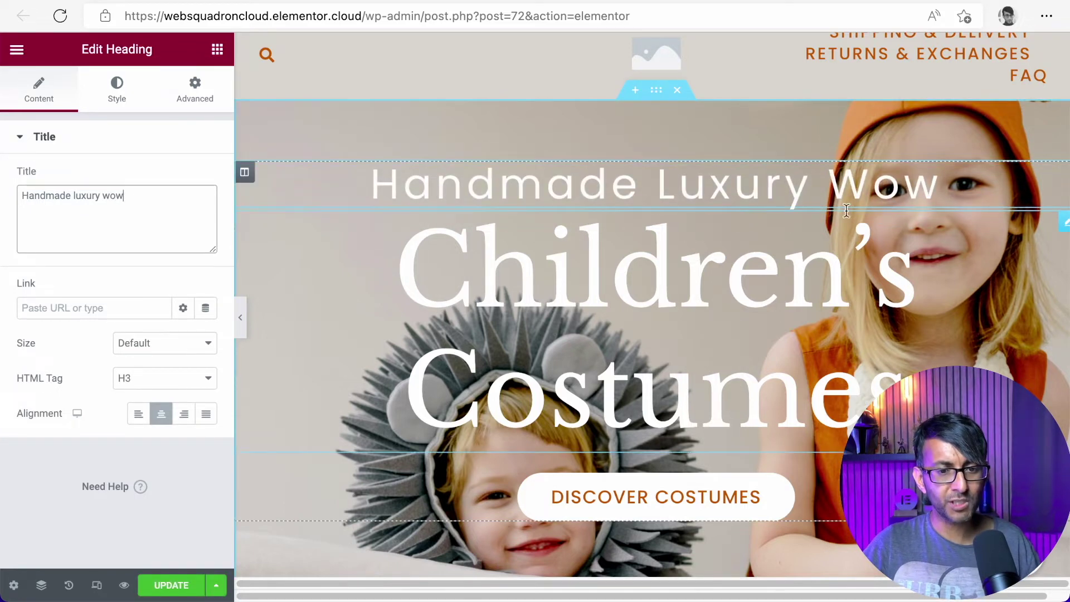
click(940, 187)
key(BackSpace)
key(BackSpace)
key(BackSpace)
key(BackSpace)
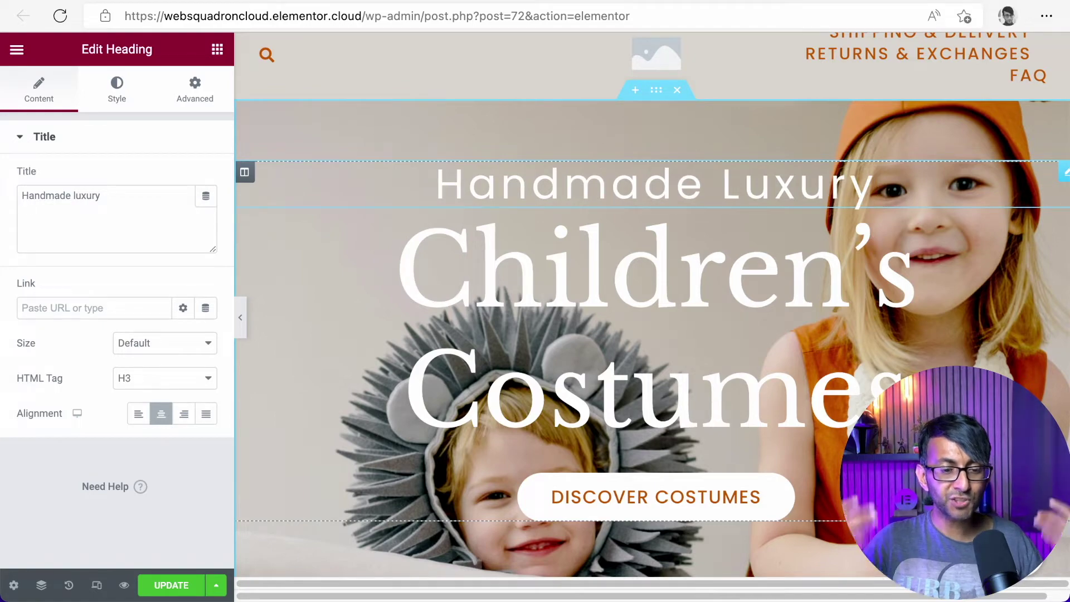
Place an Image widget in the empty column beside Fun Costumes and open its image picker.
scroll(573, 333, down, 2)
scroll(573, 333, down, 3)
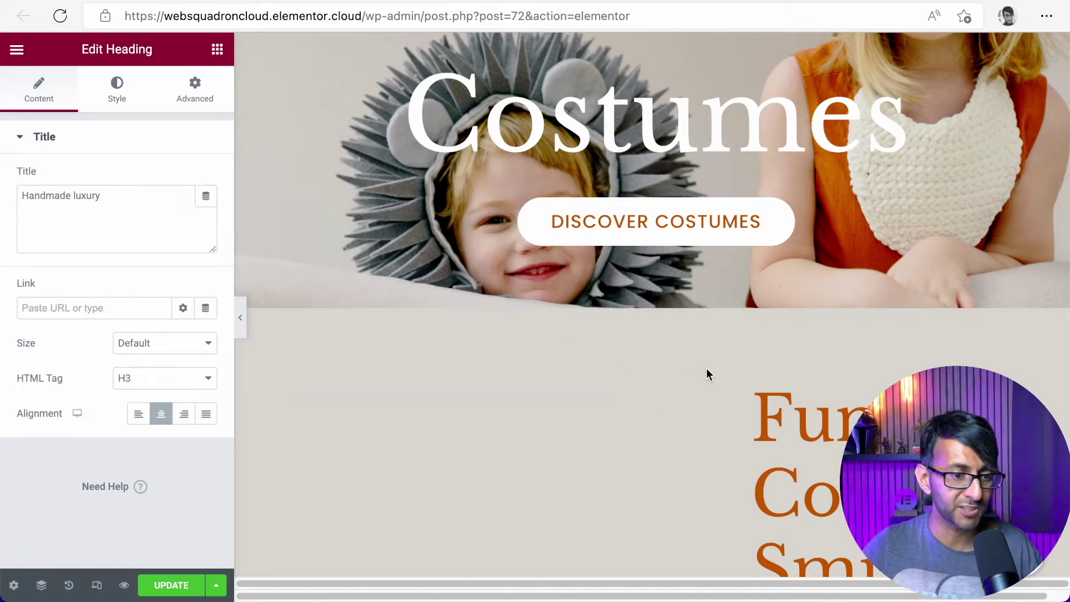
scroll(707, 373, down, 8)
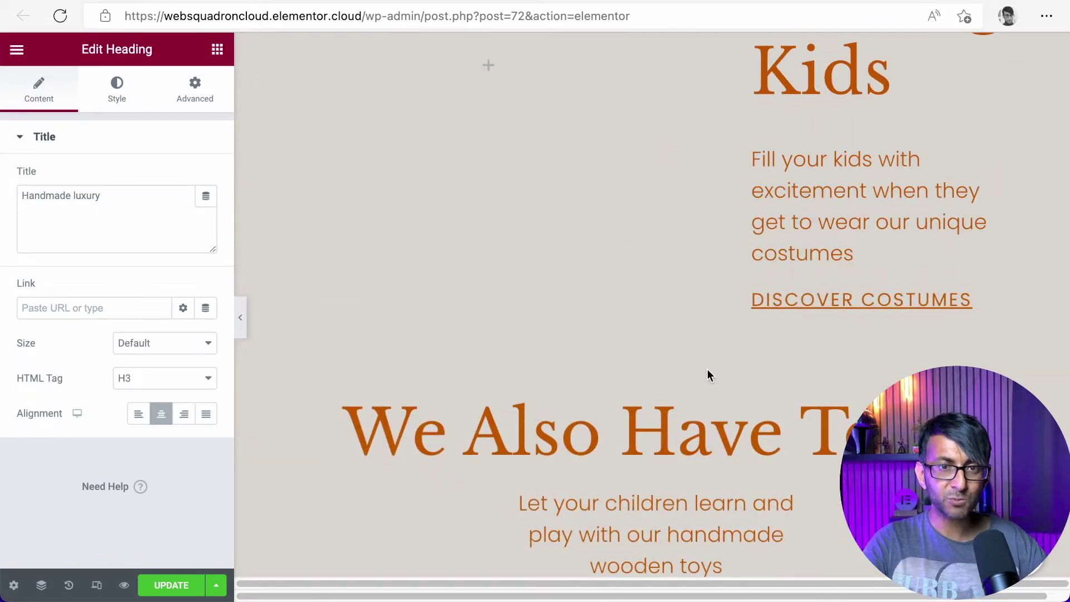
scroll(652, 303, up, 9)
scroll(641, 413, down, 3)
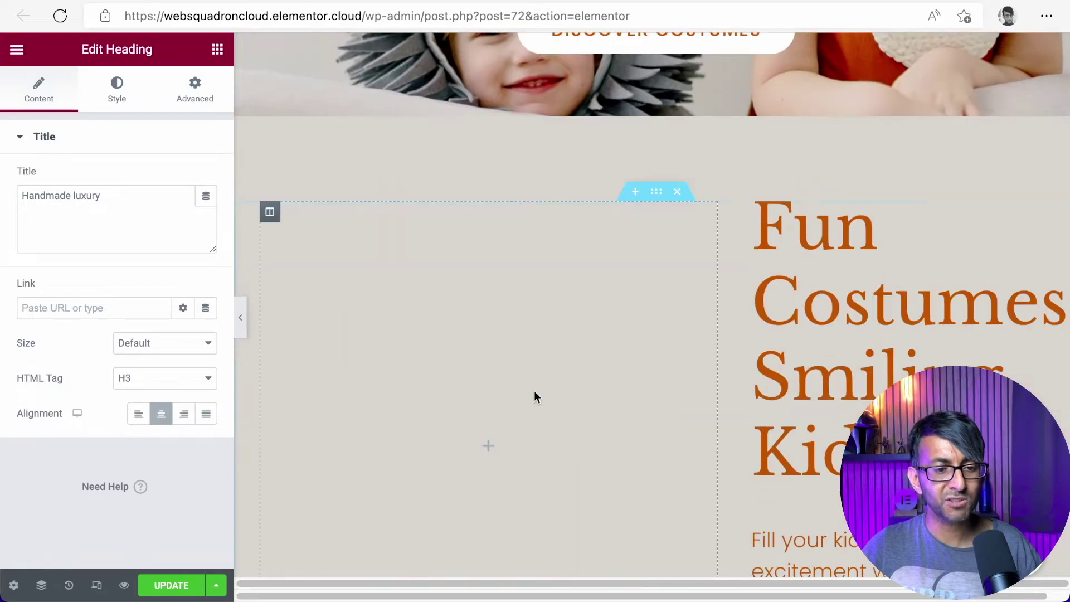
click(520, 384)
drag(57, 346, 588, 352)
click(155, 251)
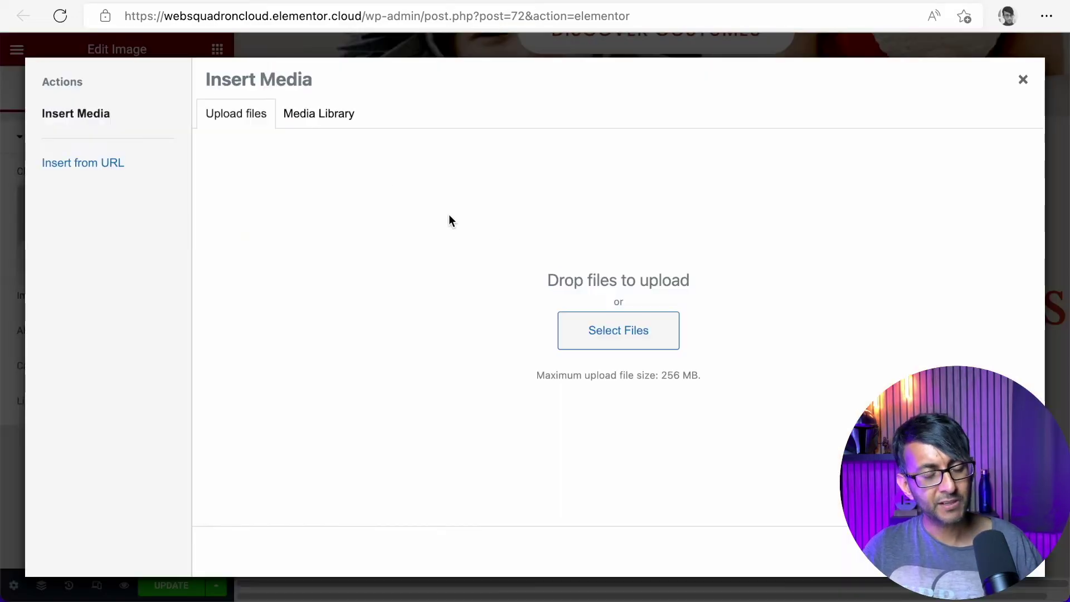
Insert the grey-cape child photo from the Media Library into the image element.
click(329, 119)
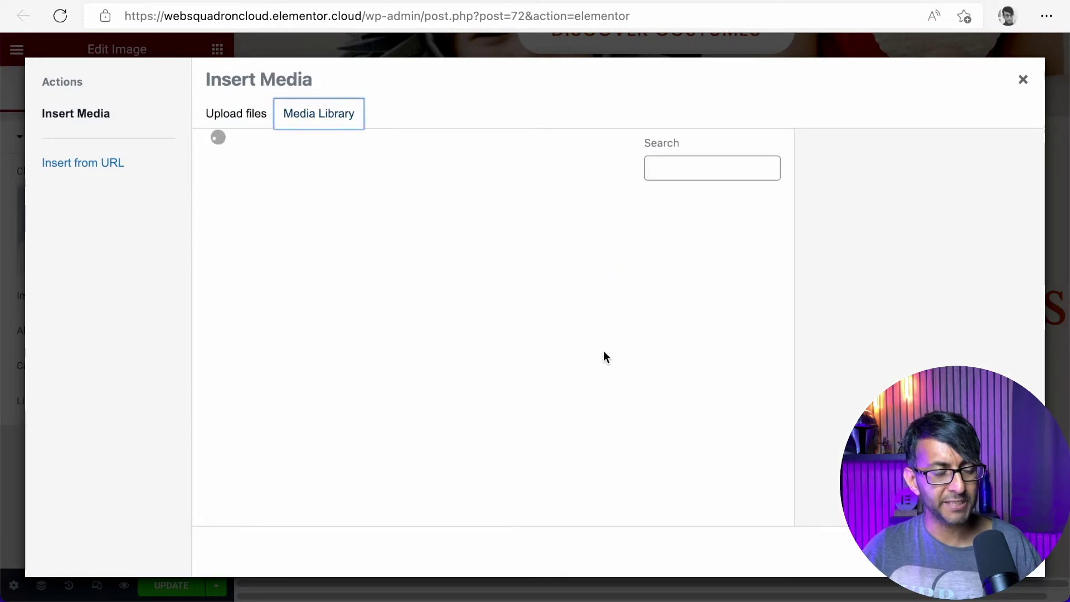
click(365, 378)
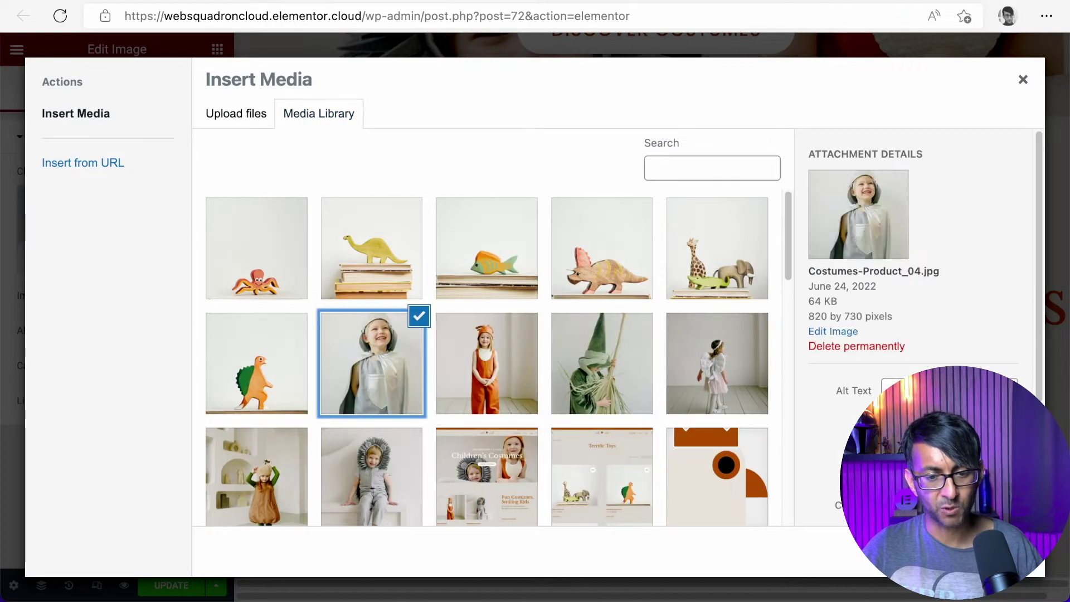
click(997, 551)
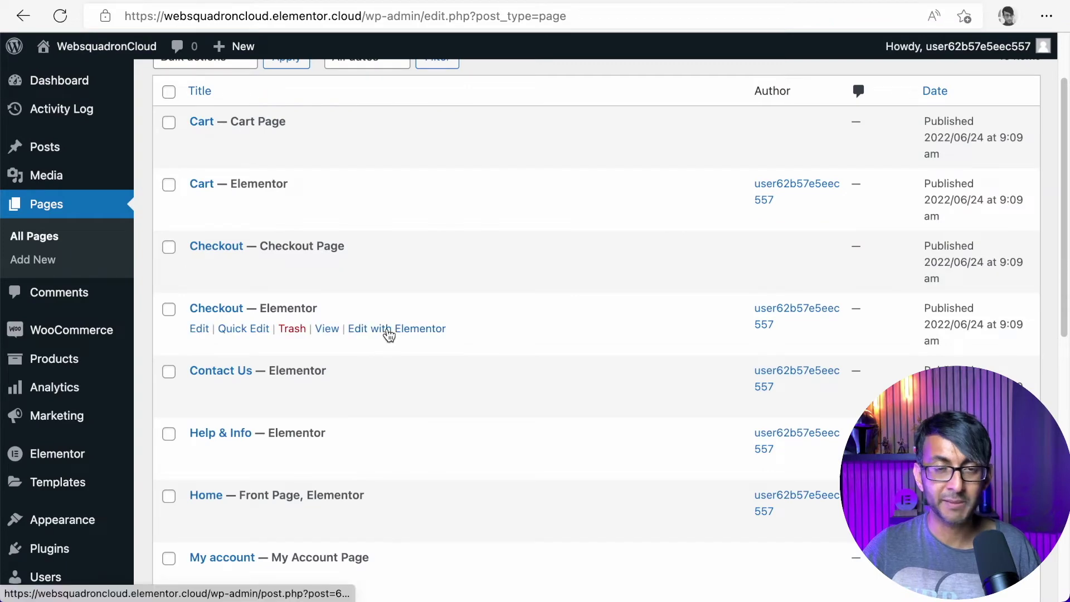
Add a Checkout widget below the Checkout heading on the Checkout page.
click(389, 328)
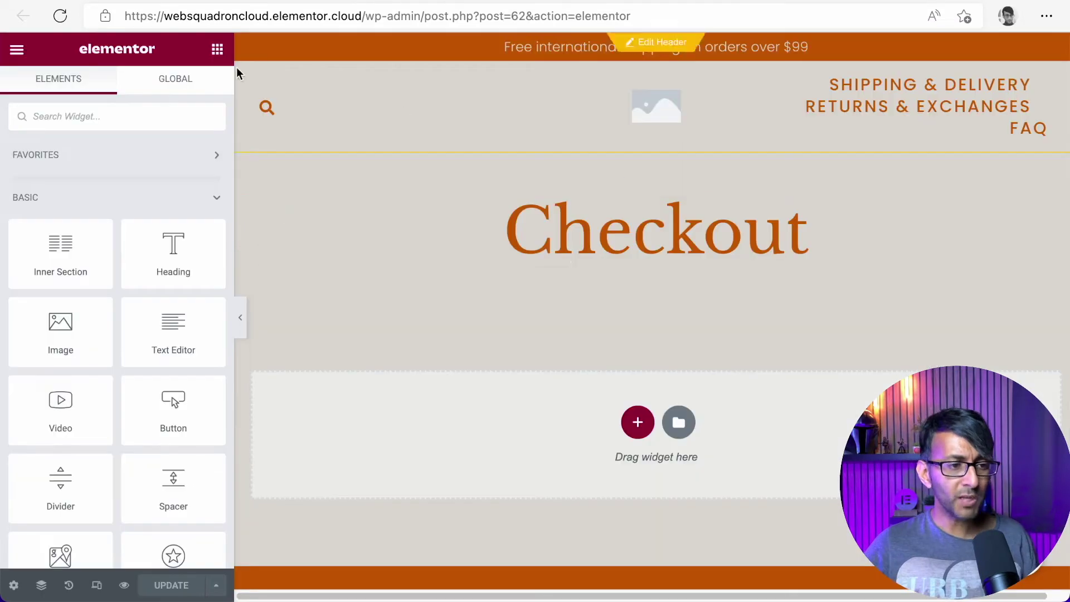
click(97, 115)
text(chec)
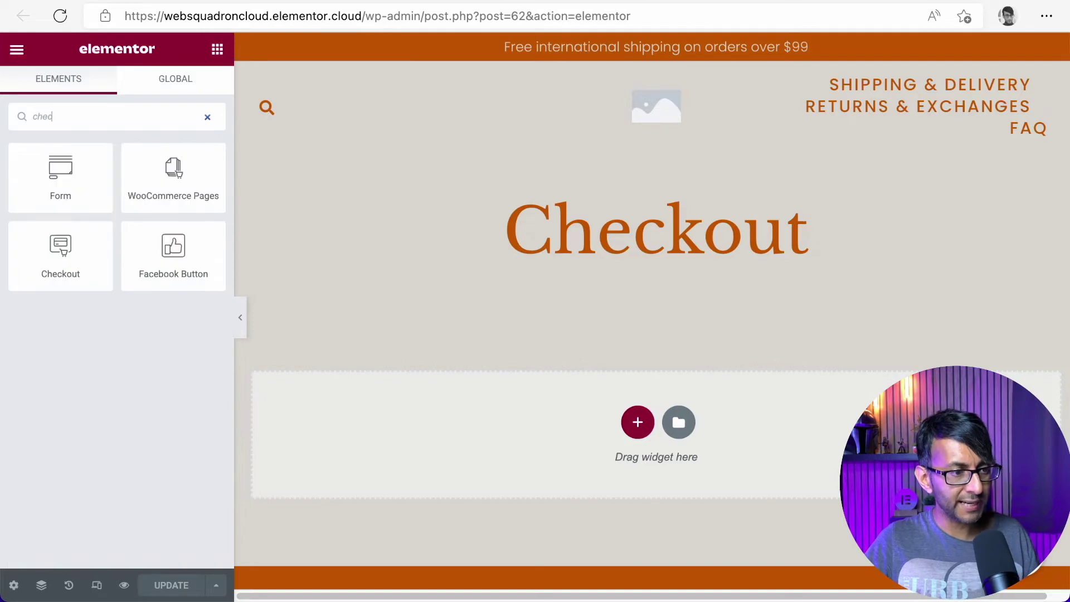
drag(48, 270, 685, 430)
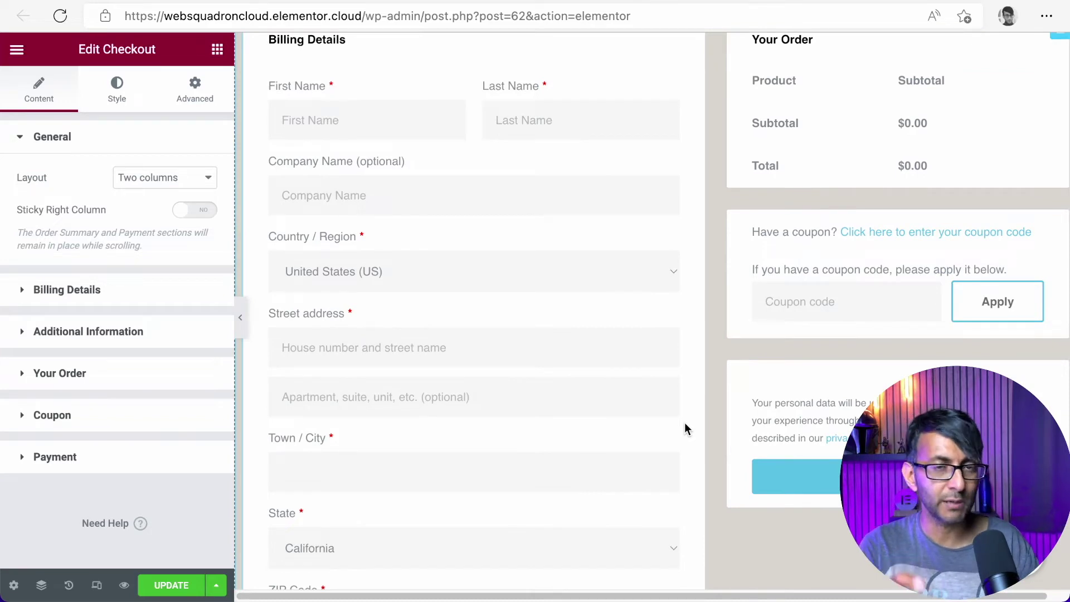
Keep the checkout Layout at Two columns and update the page.
scroll(747, 201, up, 3)
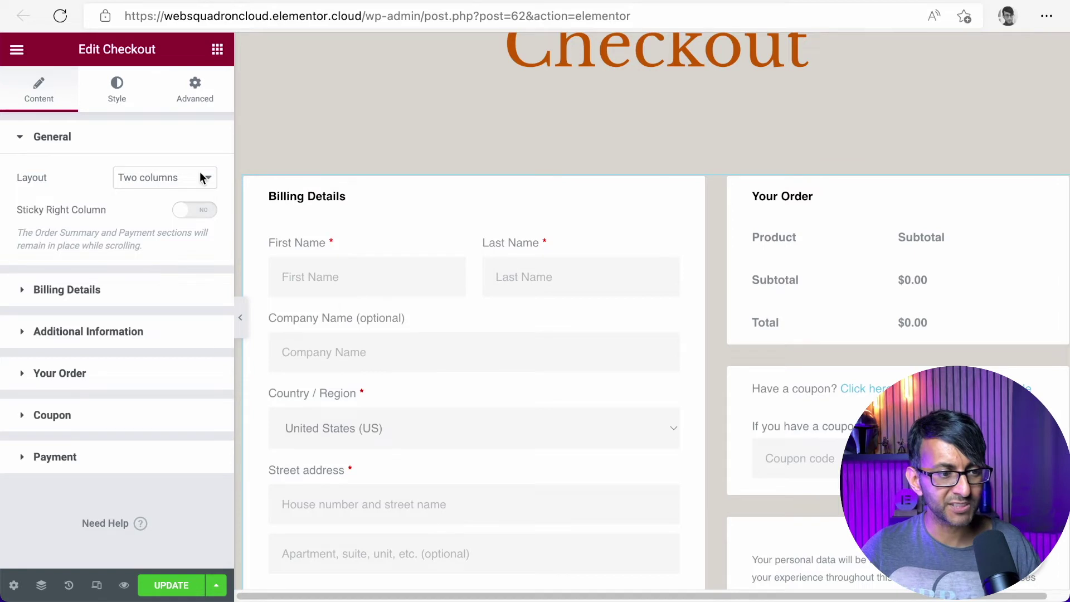
click(164, 177)
click(159, 195)
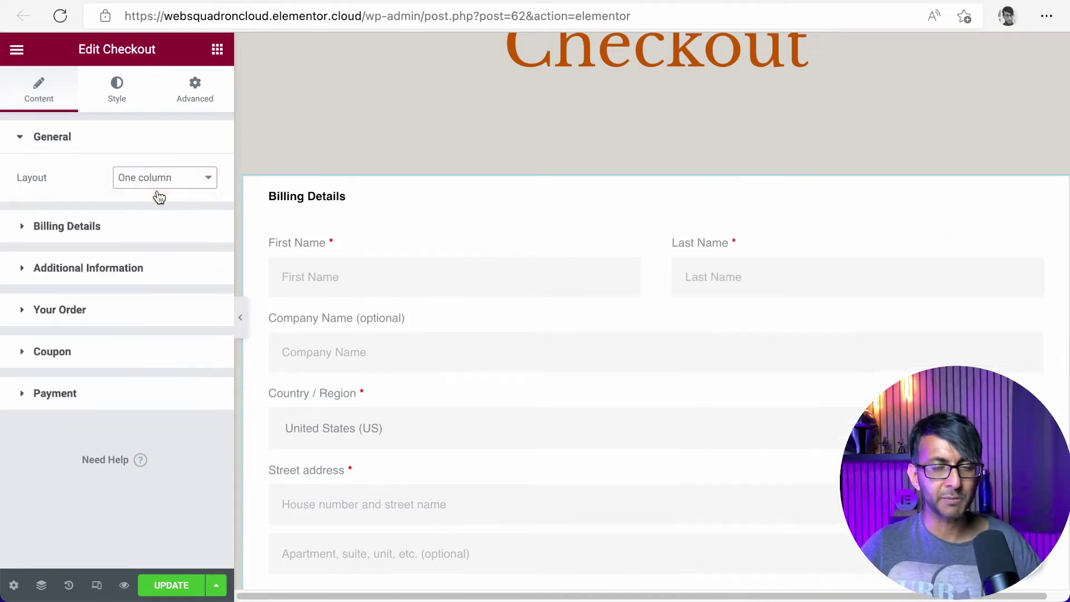
click(186, 180)
click(191, 162)
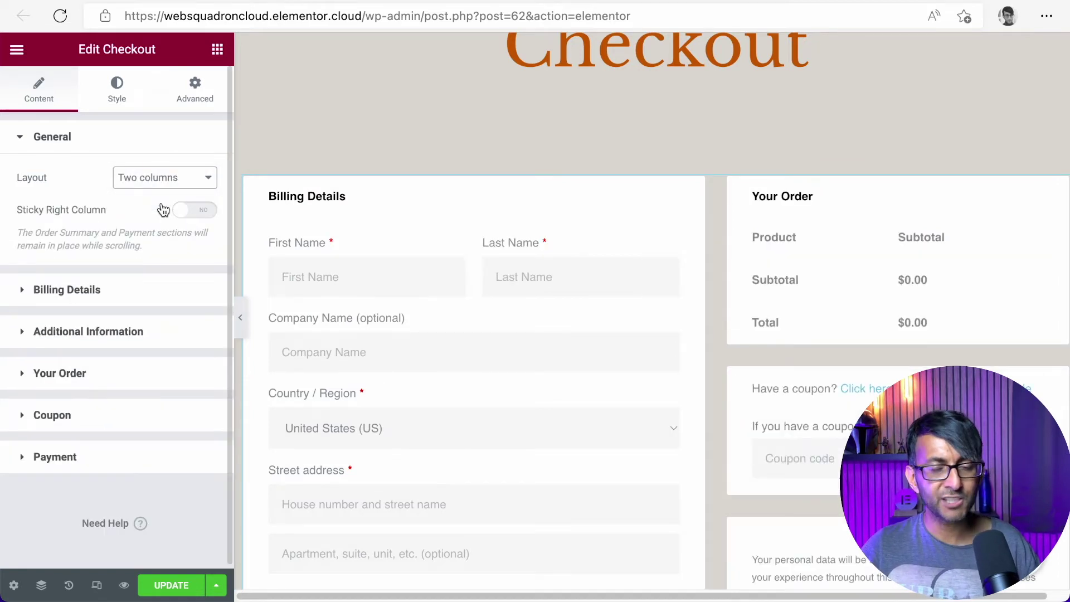
click(172, 586)
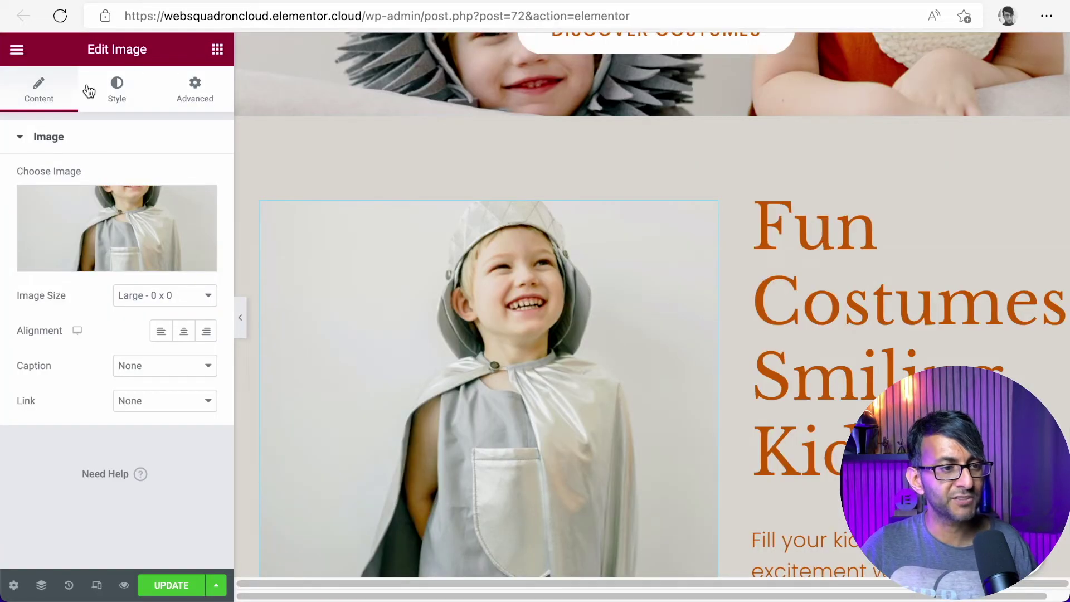
Drop a trial Cart widget above the costume image, undo it, and return to the Pages list.
click(217, 49)
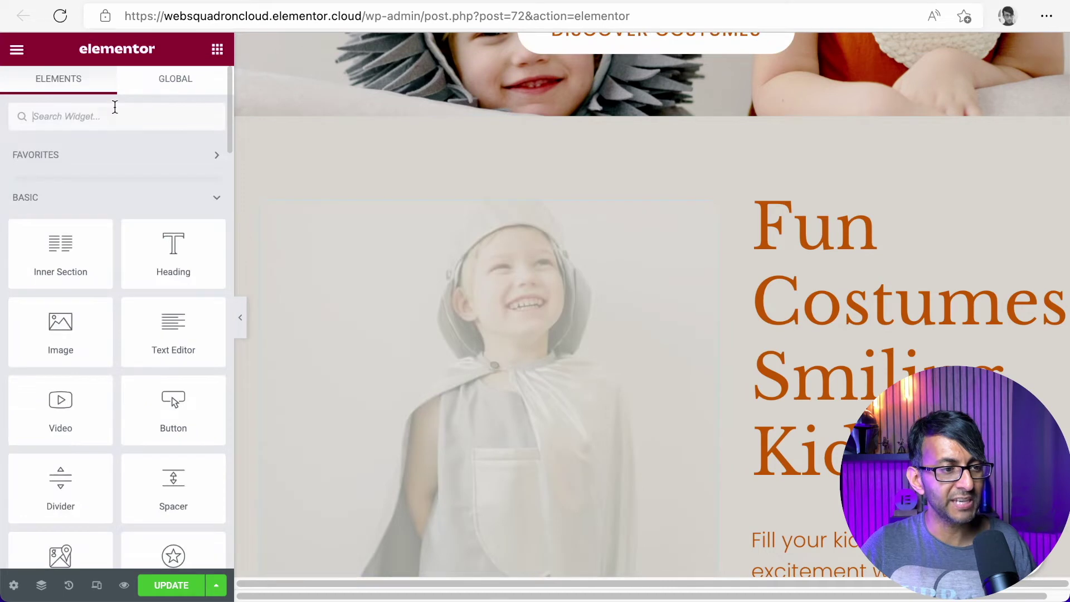
click(110, 114)
text(cart)
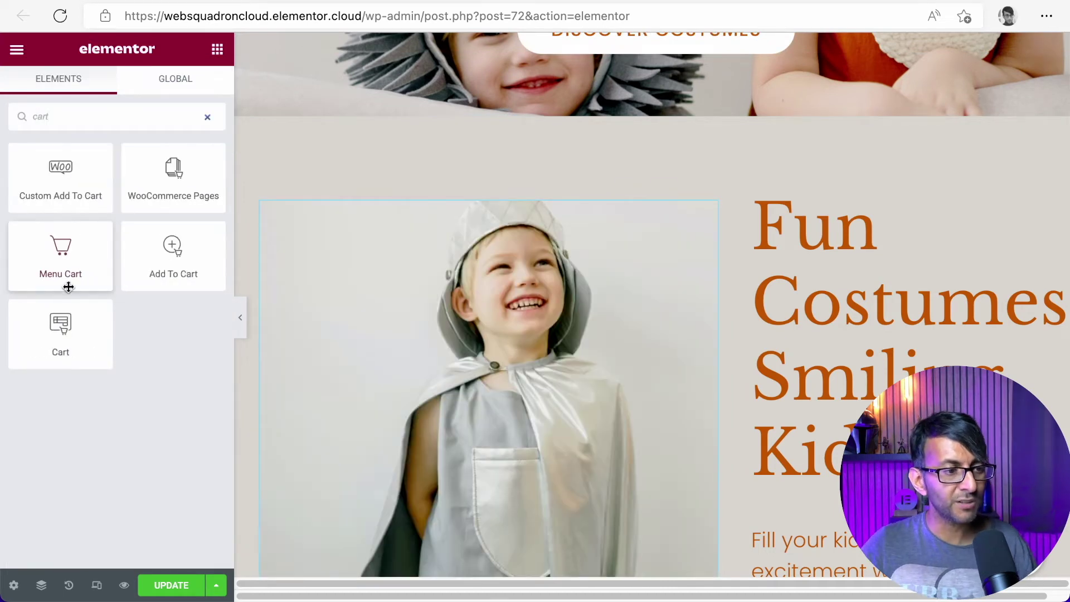
drag(61, 334, 634, 224)
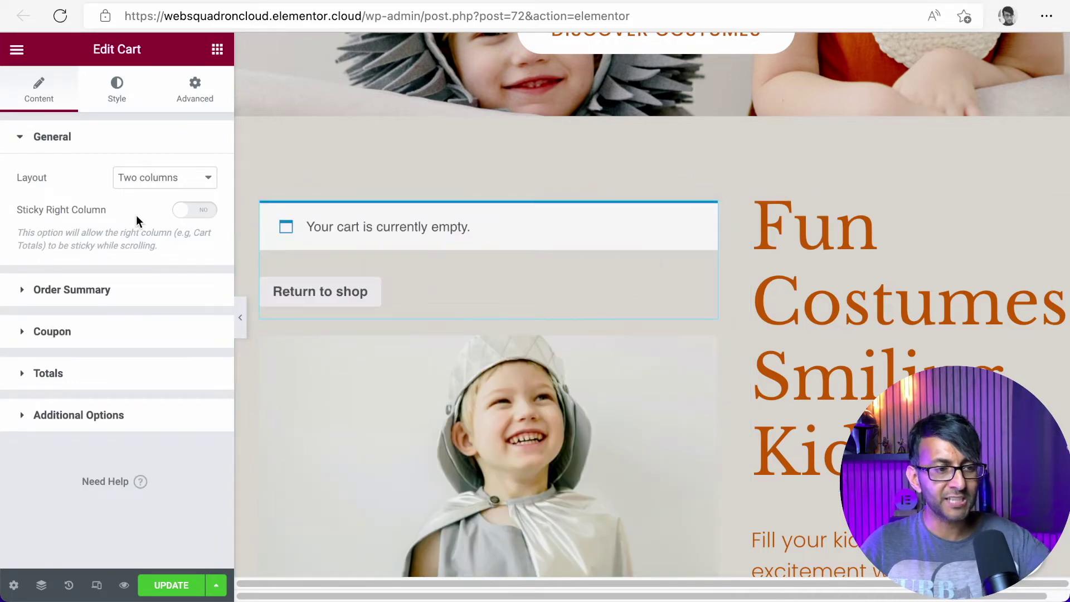
key(ctrl+z)
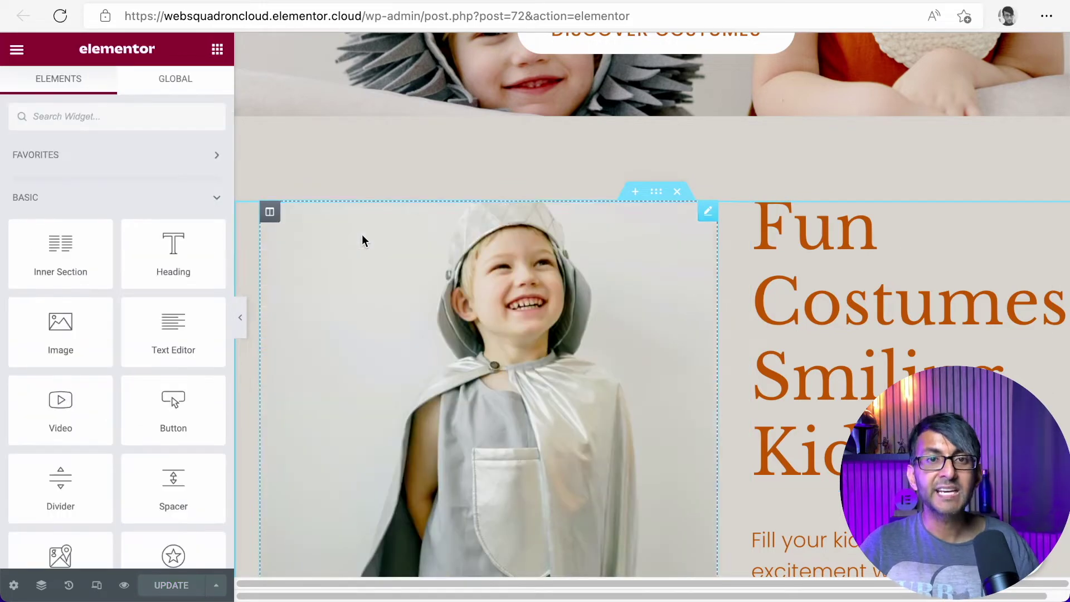
key(alt+Left)
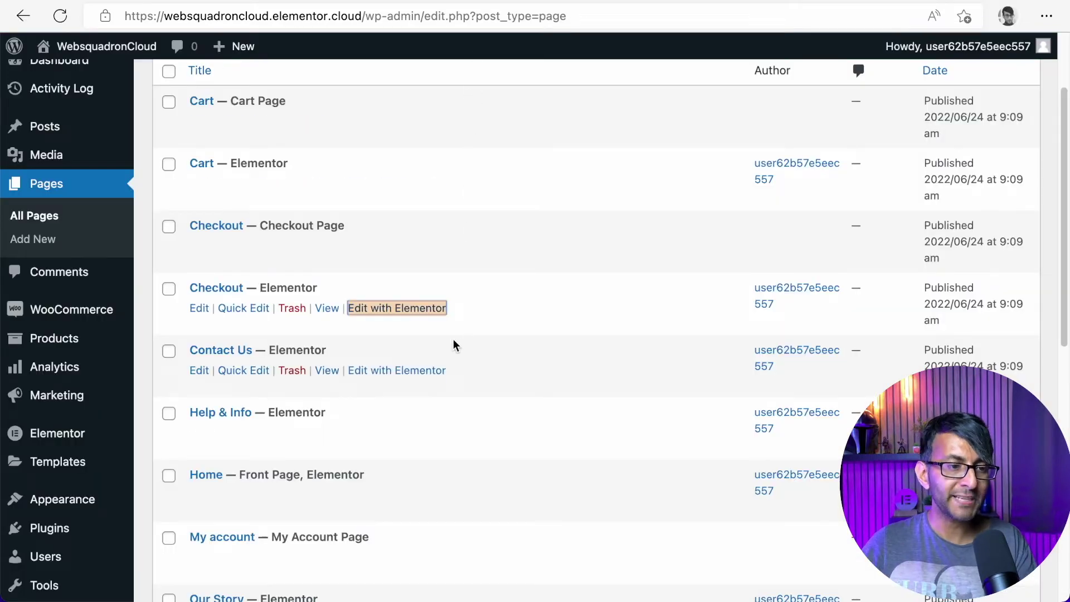
Open All Products and start editing the Swimming Goldfish product.
mouse_move(89, 315)
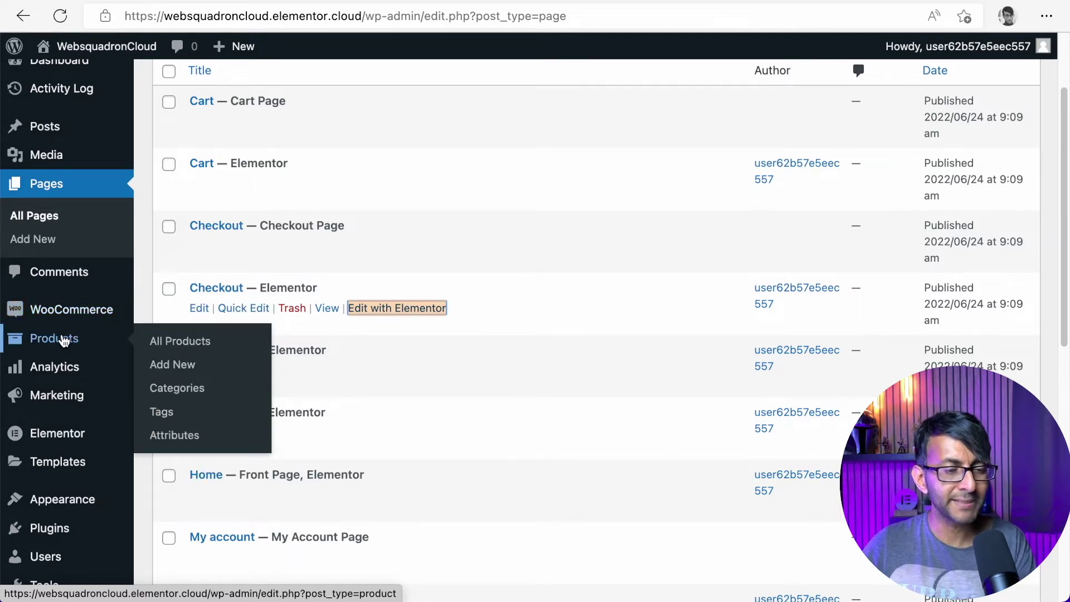
click(185, 341)
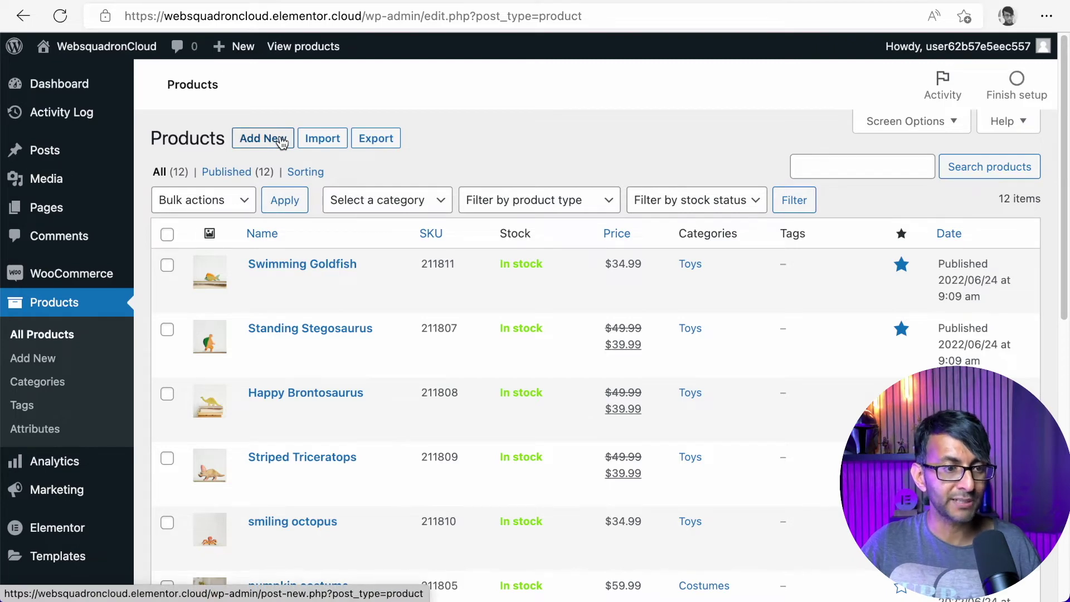
click(307, 287)
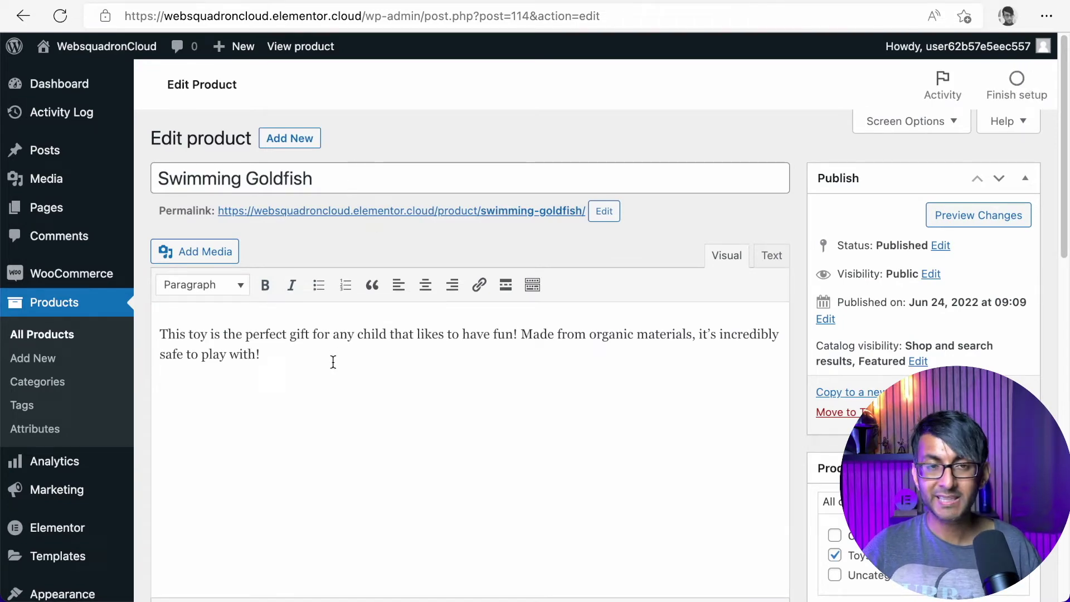
Create a new 'Babies' product category and keep it ticked for Swimming Goldfish.
scroll(601, 378, down, 5)
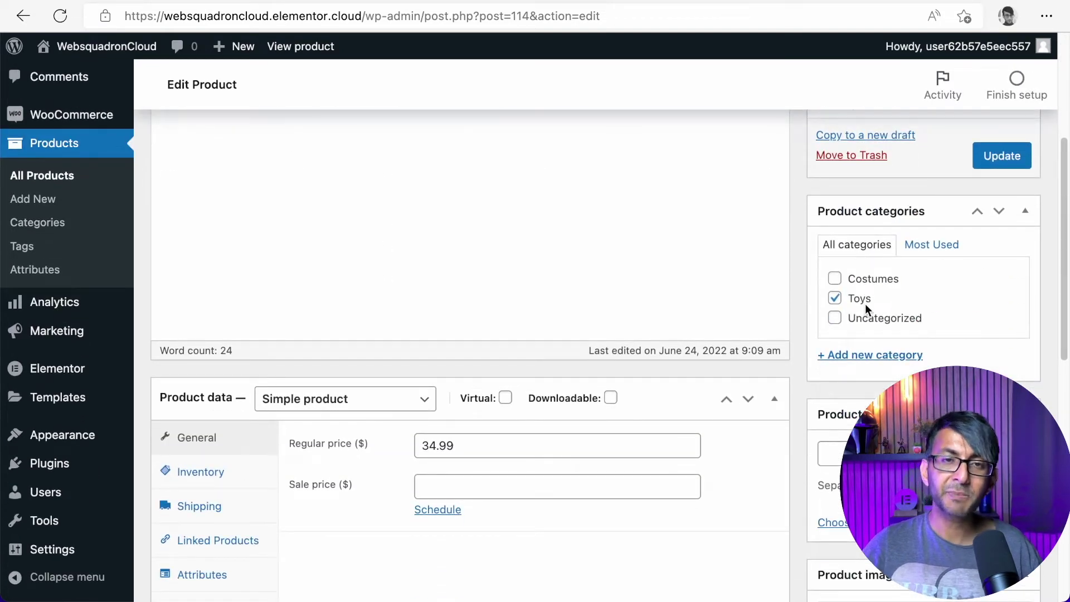
click(867, 357)
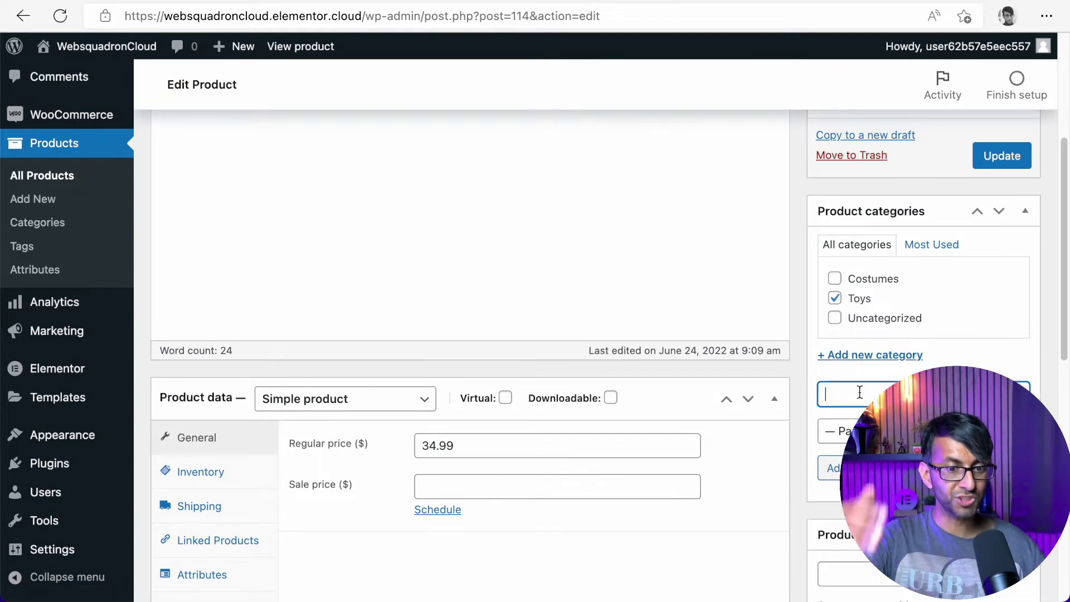
text(babies)
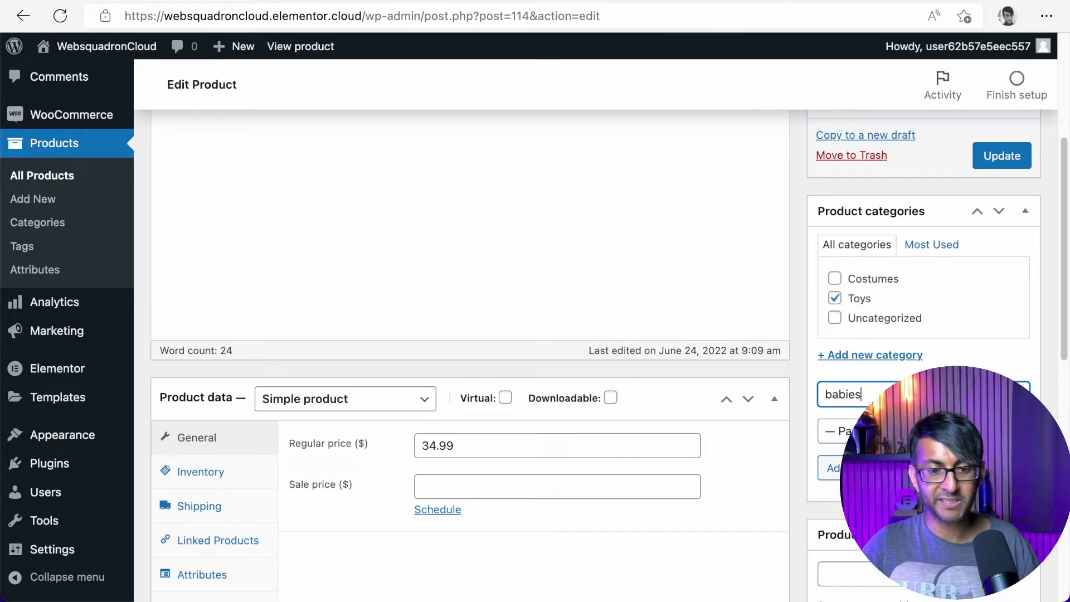
click(834, 393)
key(BackSpace)
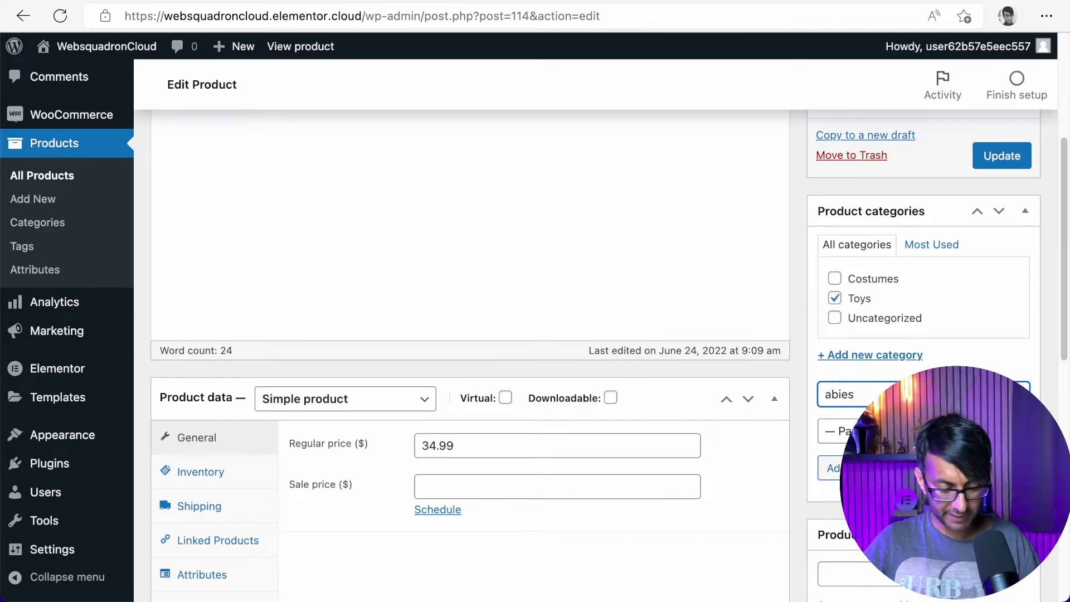
text(B)
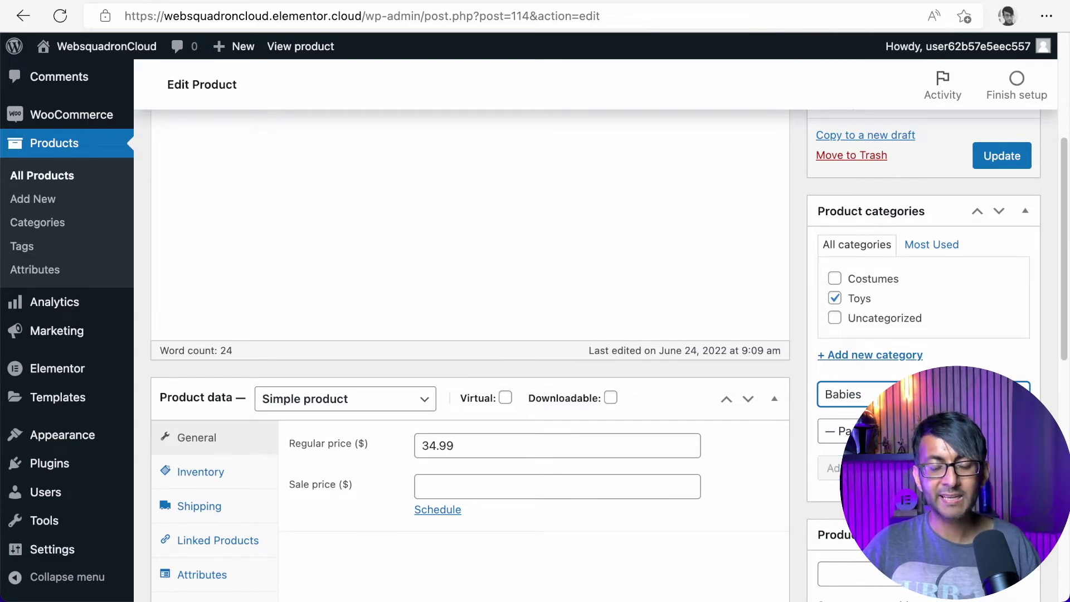
key(Return)
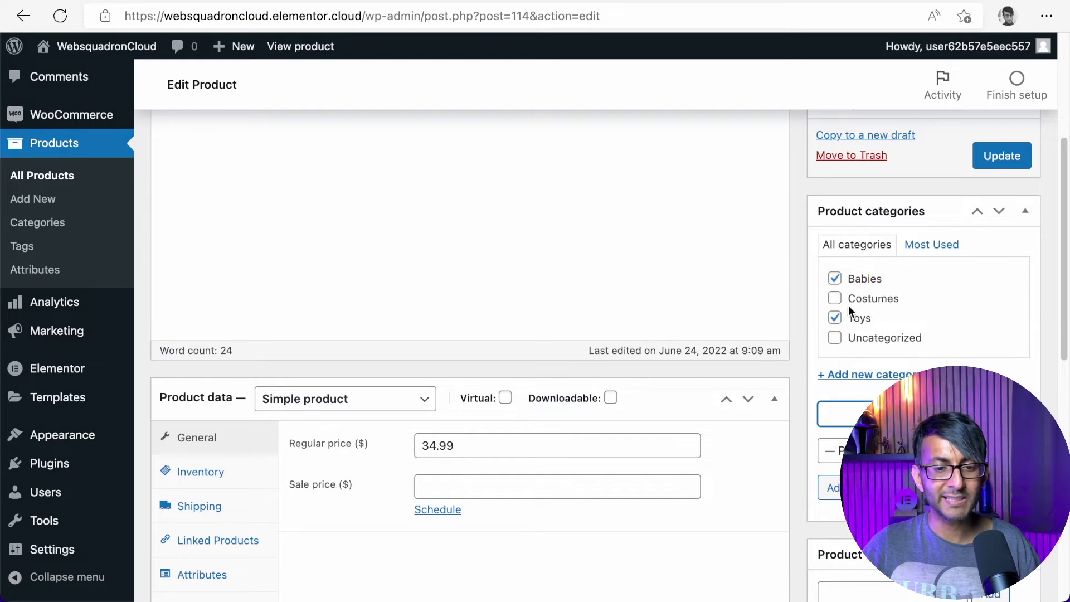
click(835, 280)
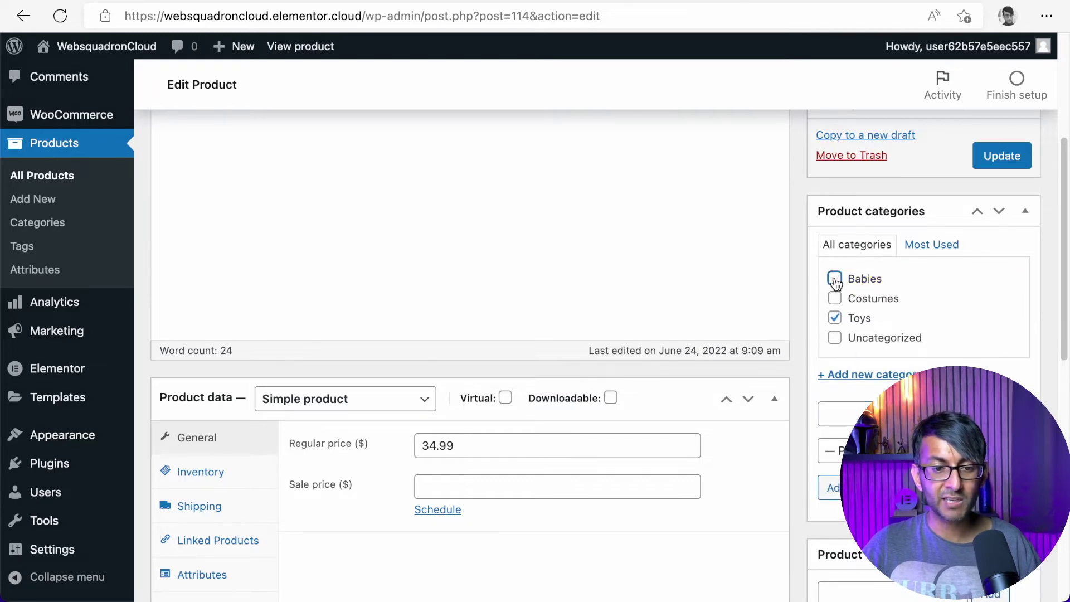
click(834, 278)
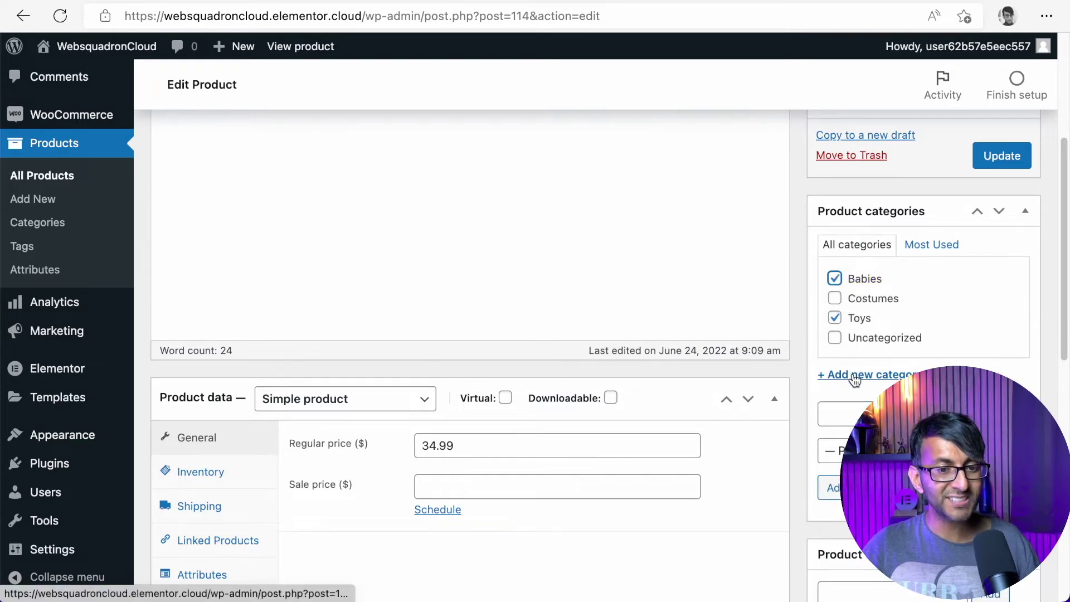
Enter a 29.99 sale price, leaving the sale unscheduled.
scroll(854, 378, down, 1)
scroll(853, 379, down, 1)
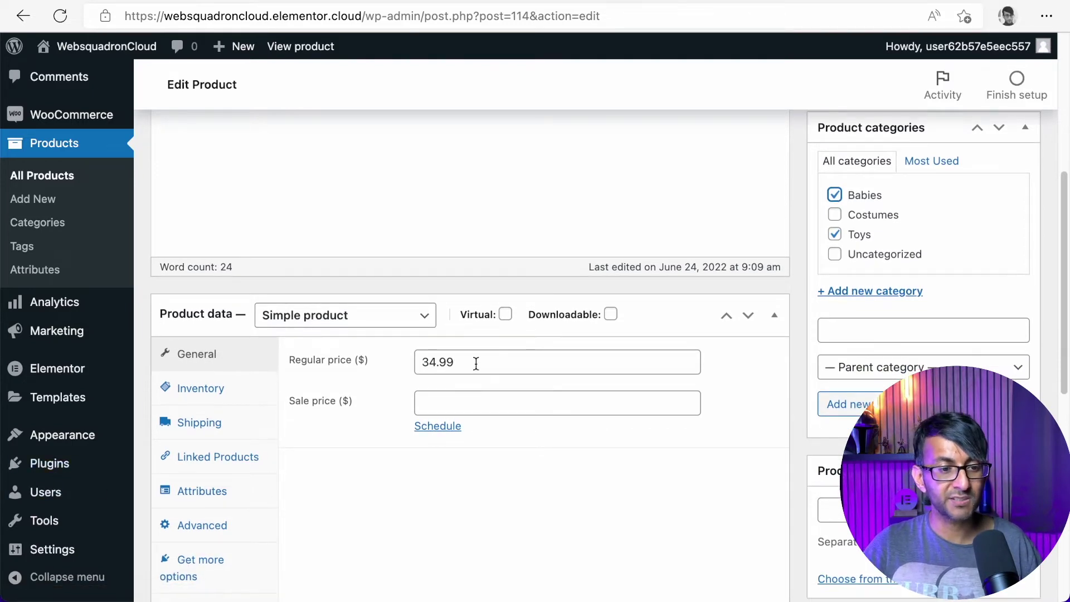
click(477, 401)
text(29.99)
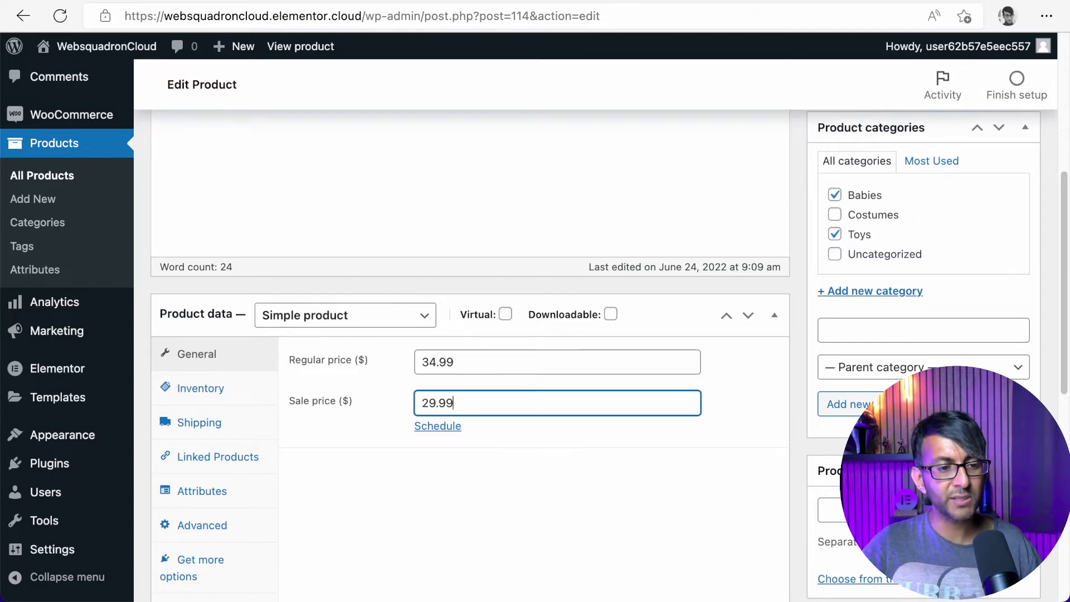
click(522, 503)
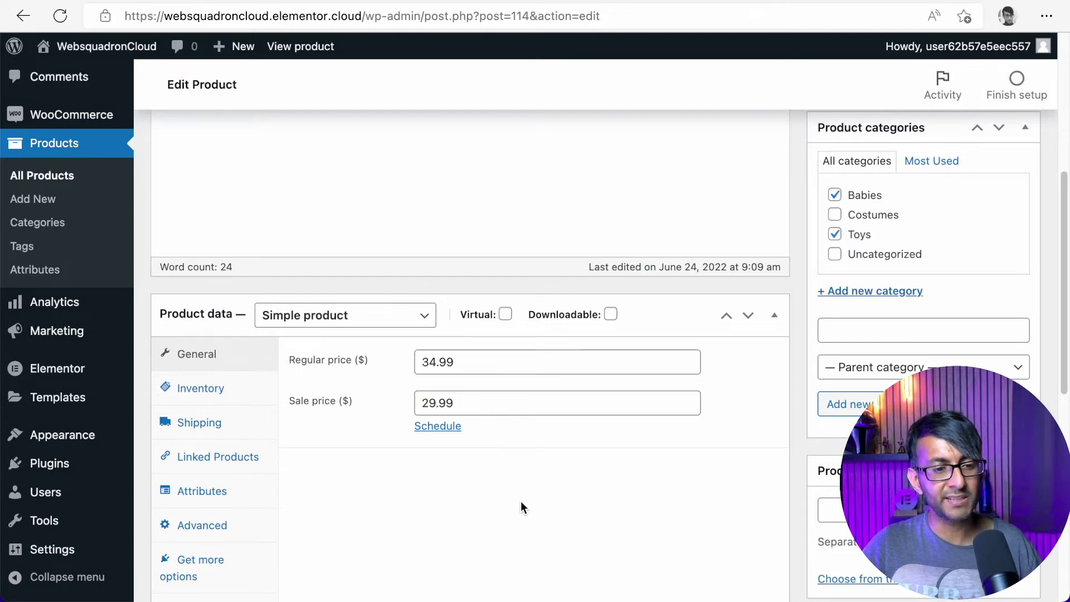
click(438, 427)
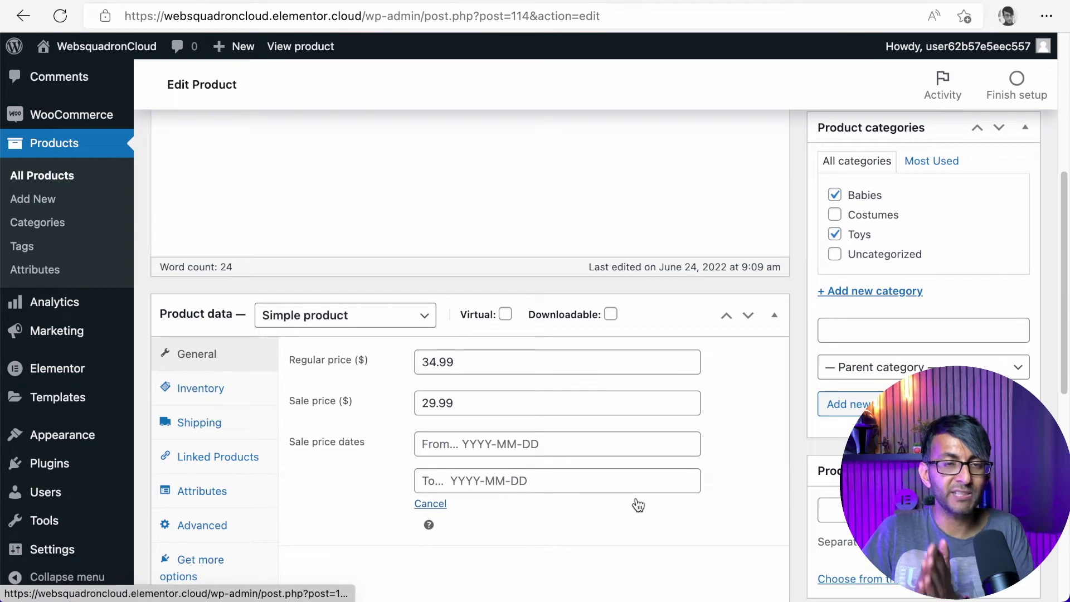
click(441, 504)
scroll(859, 348, down, 3)
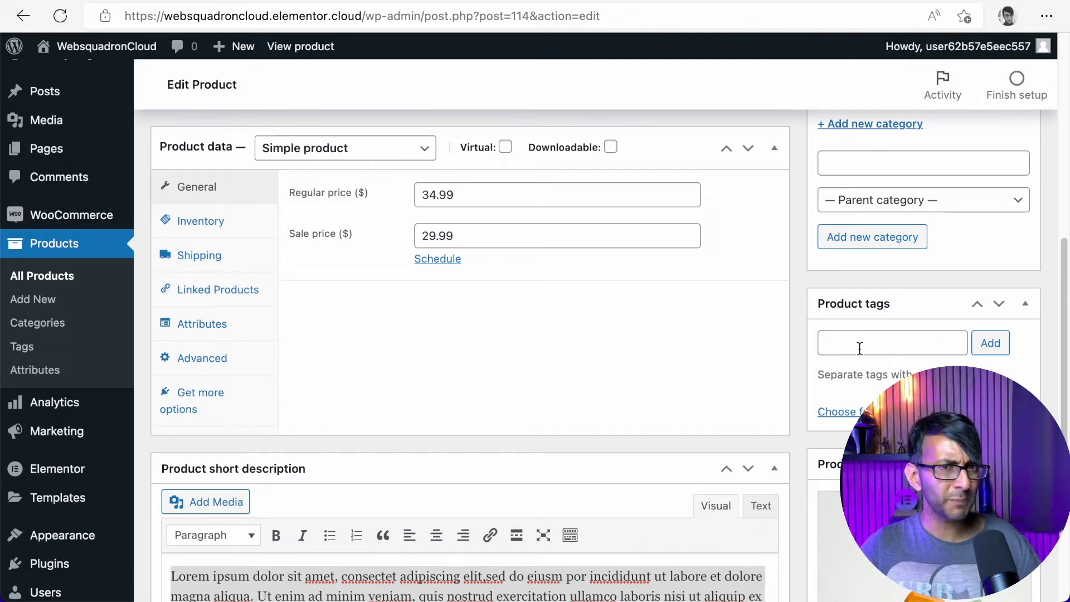
Paste repeated copies of the description sentence after the Swimming Goldfish description.
scroll(840, 352, down, 5)
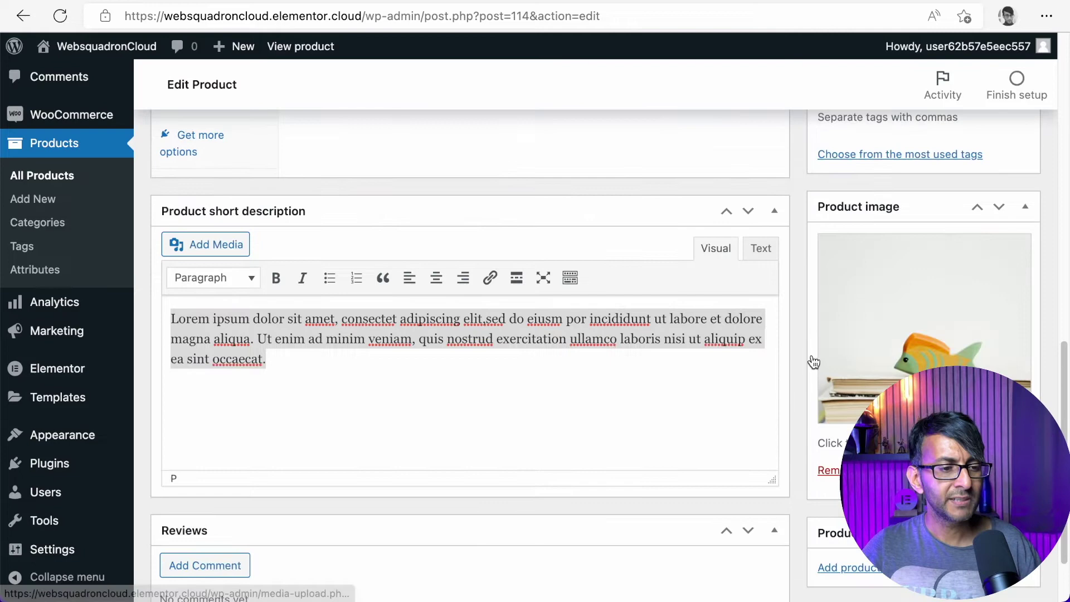
click(504, 374)
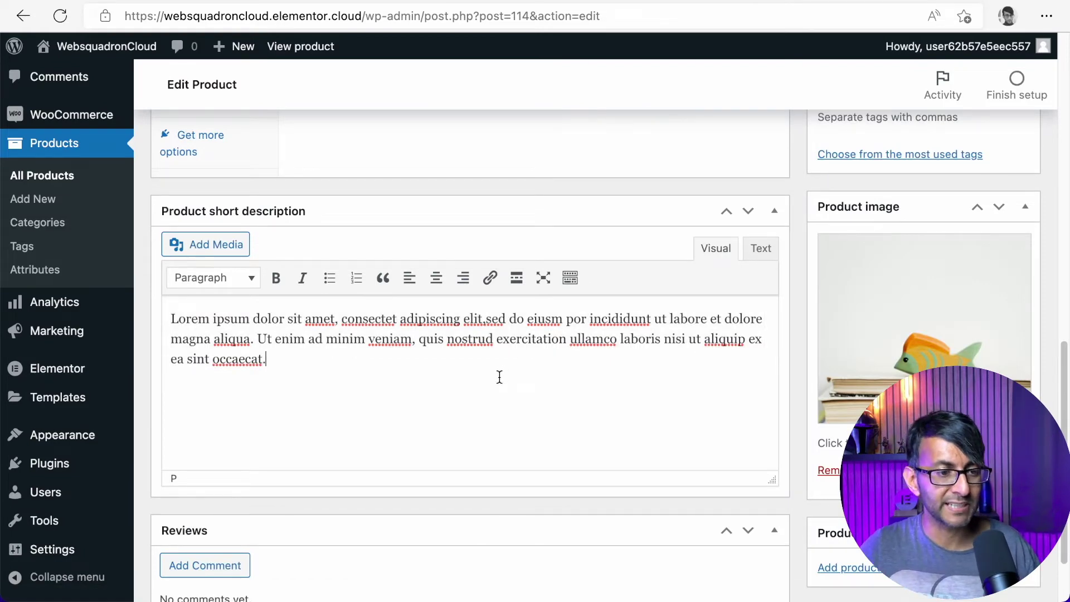
scroll(499, 377, up, 10)
triple_click(260, 277)
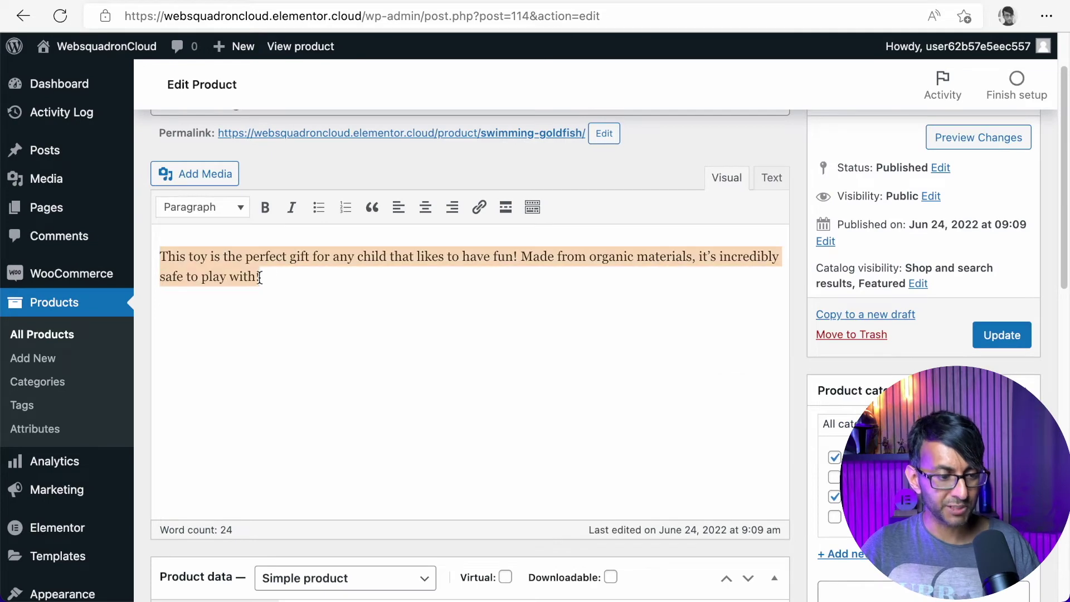
click(356, 270)
key(ctrl+v)
key(ctrl+v)
key(ctrl+v)
key(ctrl+v)
key(ctrl+v)
key(ctrl+v)
key(ctrl+v)
key(ctrl+v)
key(ctrl+v)
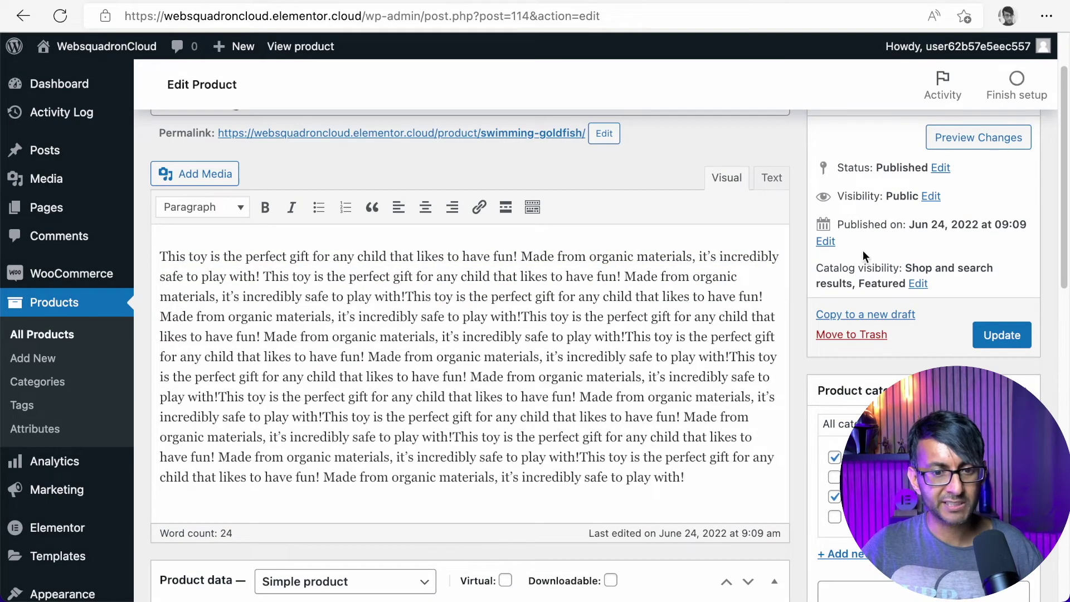
Open the product image Media Library showing Toys-Product_01.jpg.
scroll(800, 405, down, 10)
scroll(946, 289, up, 1)
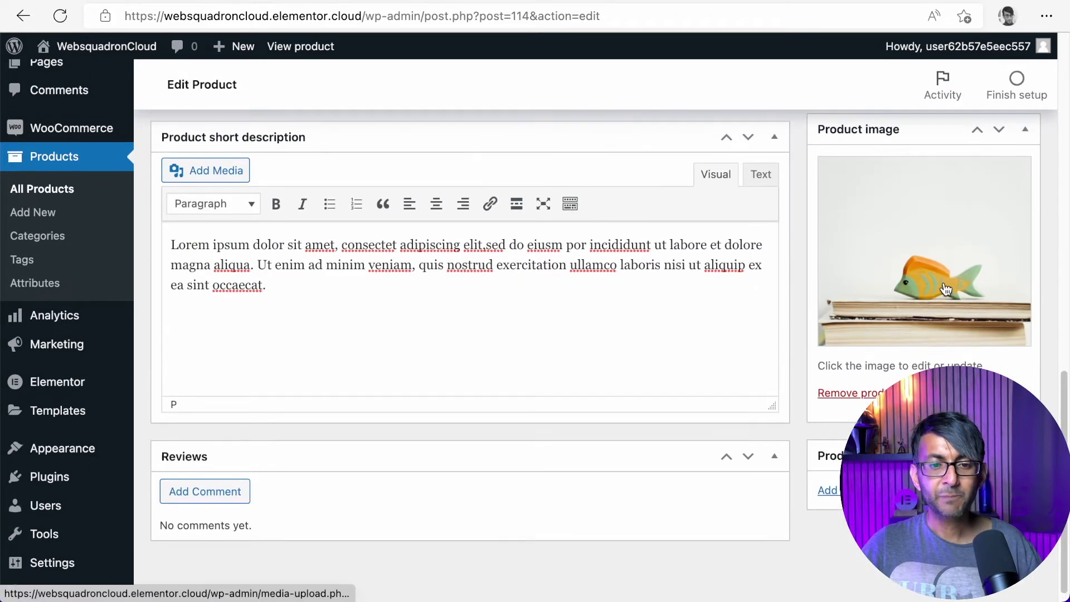
click(944, 287)
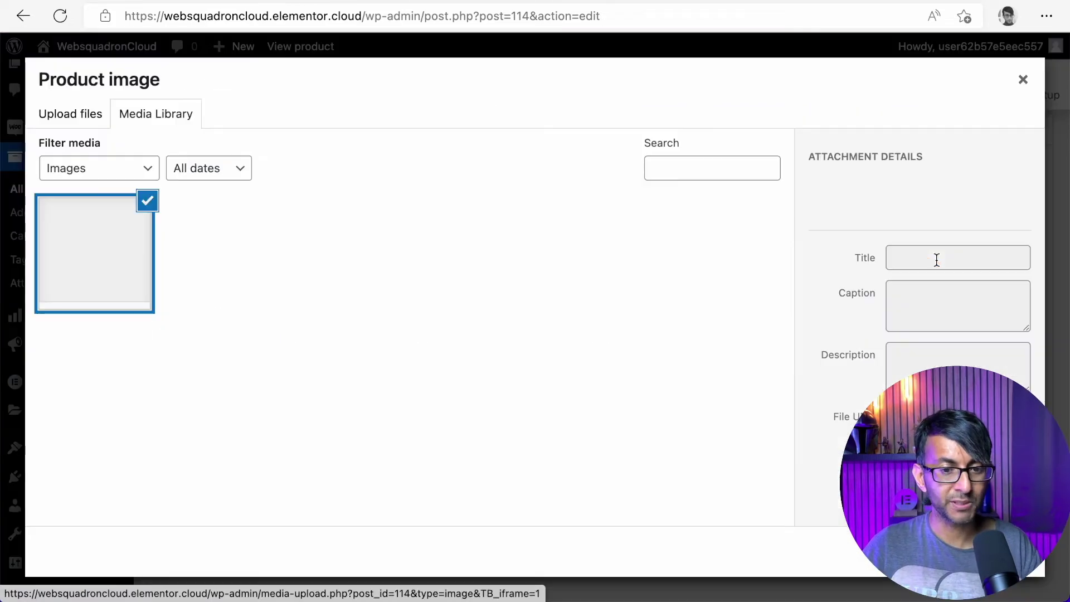
Keep the fish image and add the first row of six toy photos, from the octopus, to the gallery.
click(1022, 79)
click(827, 490)
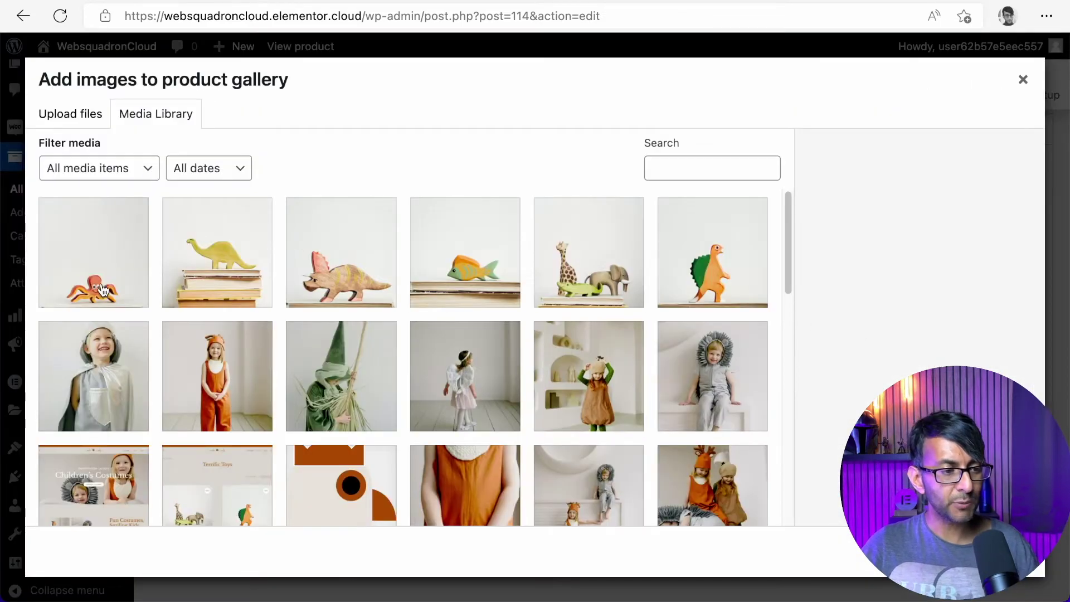
click(98, 286)
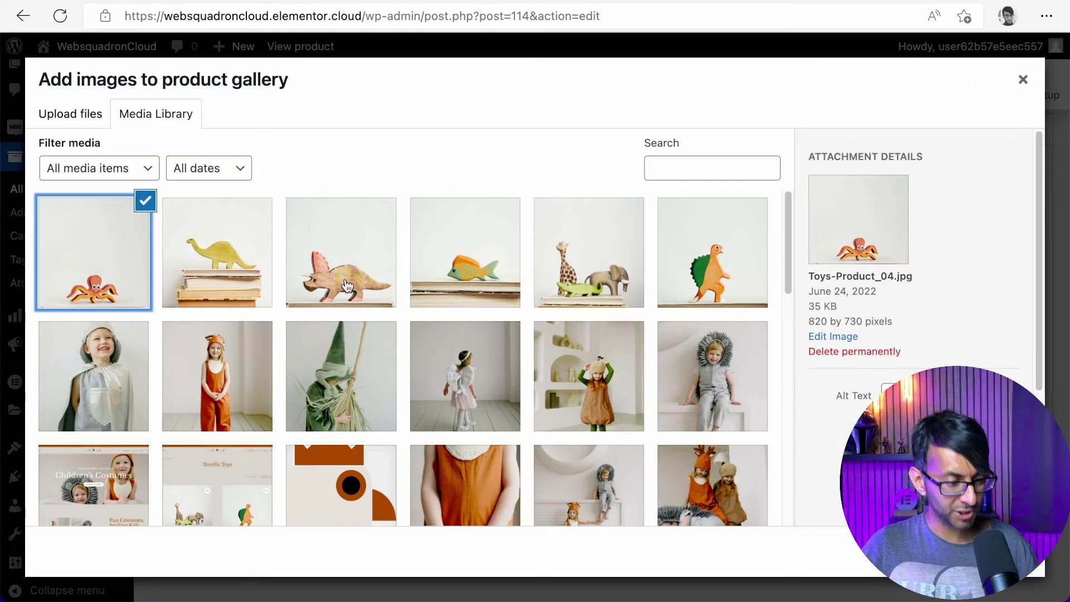
shift+click(699, 263)
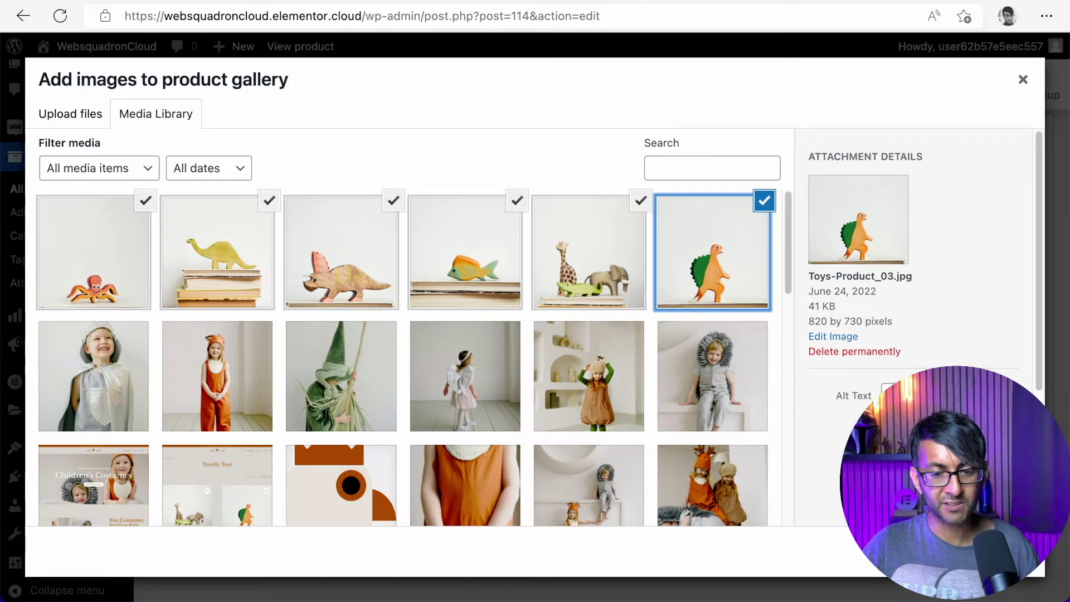
click(997, 551)
scroll(360, 467, down, 1)
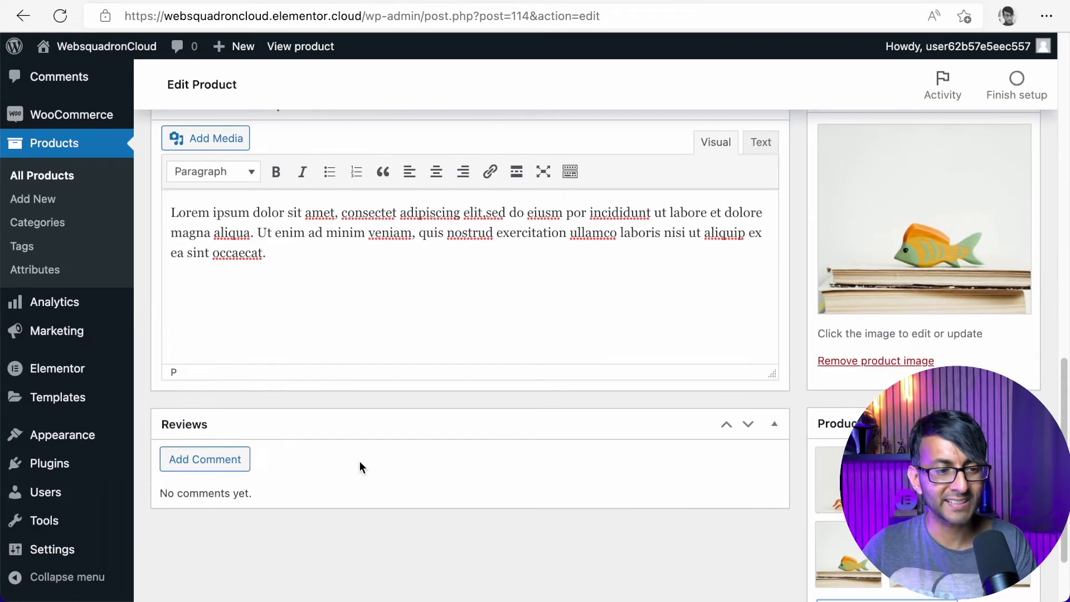
scroll(335, 456, up, 15)
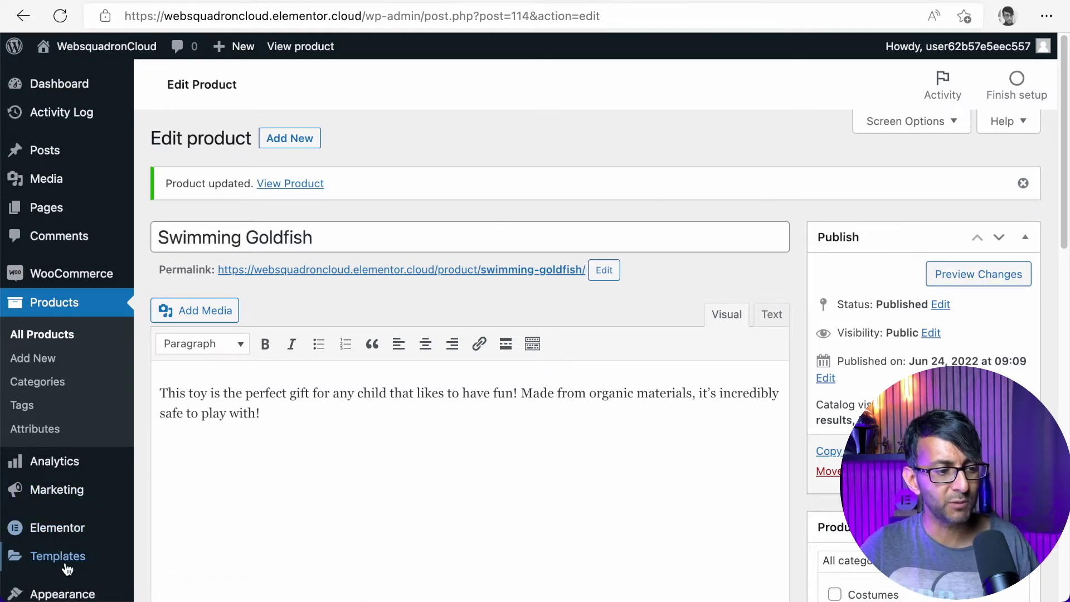
Open Saved Templates and show All (7) templates.
mouse_move(67, 568)
scroll(67, 569, down, 1)
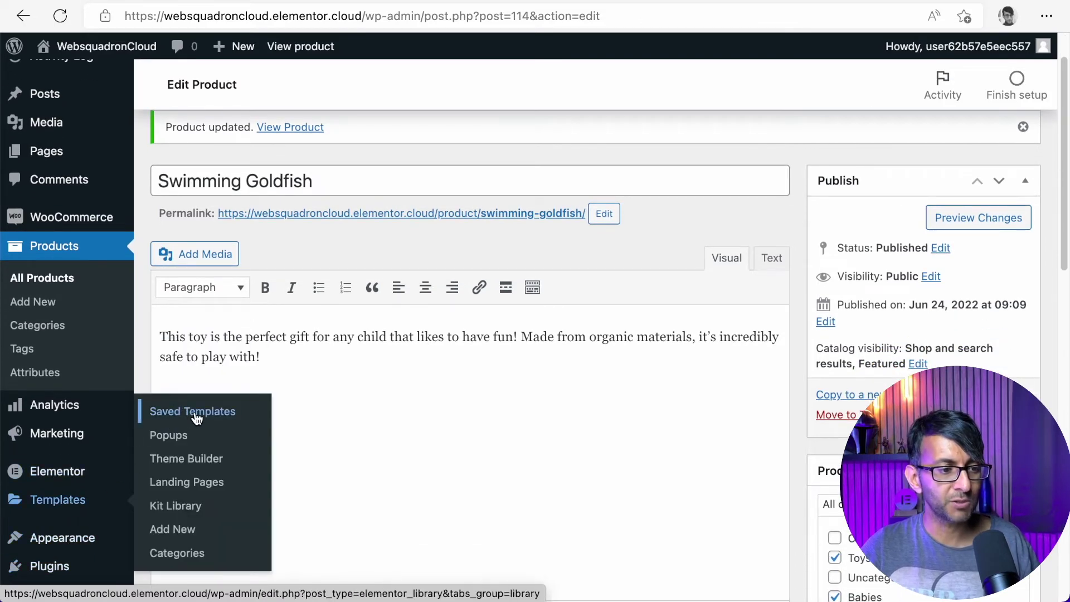
click(196, 418)
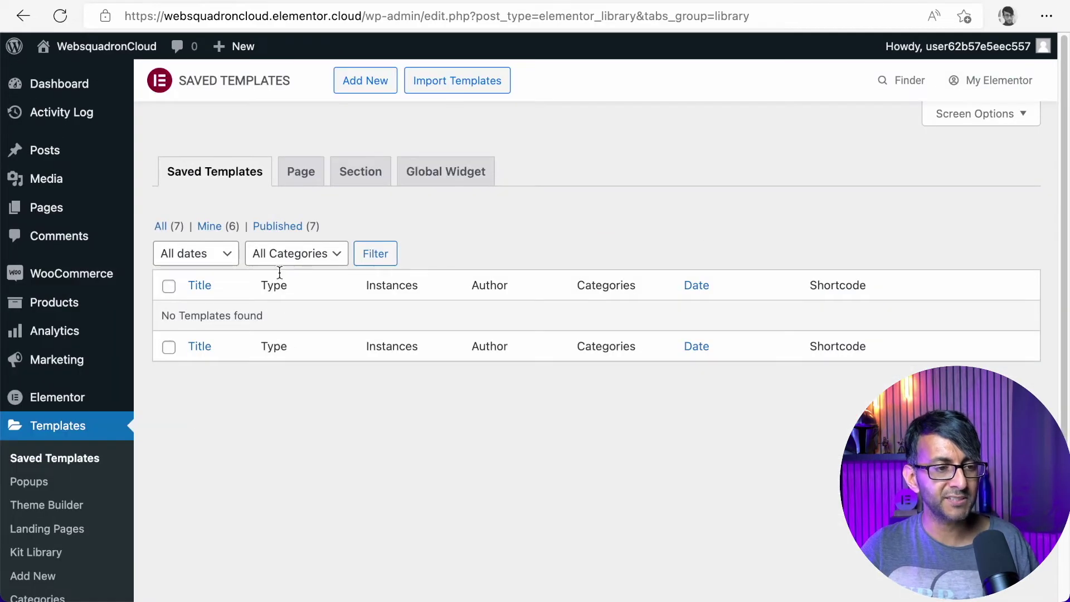
click(159, 226)
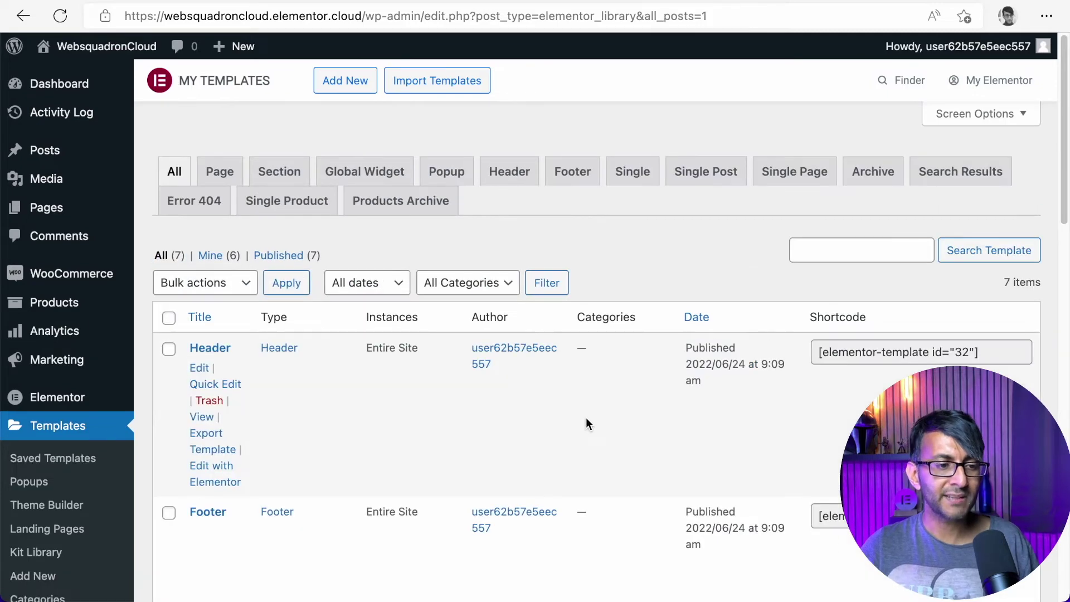
Review the seven templates, including Header, Footer and 404 Page, then filter to Products Archive.
scroll(586, 417, down, 5)
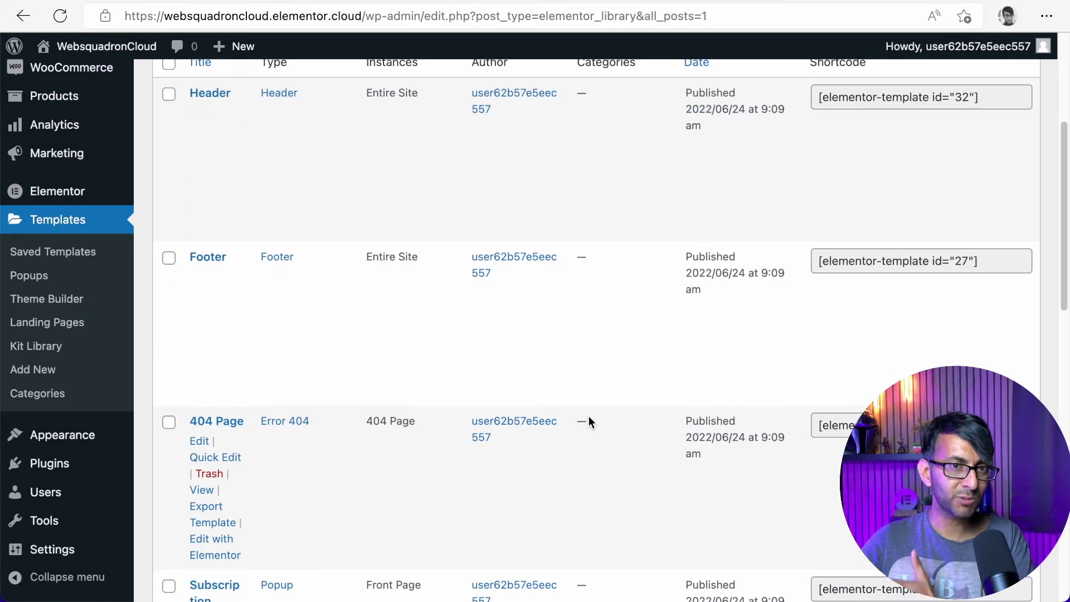
scroll(600, 418, up, 5)
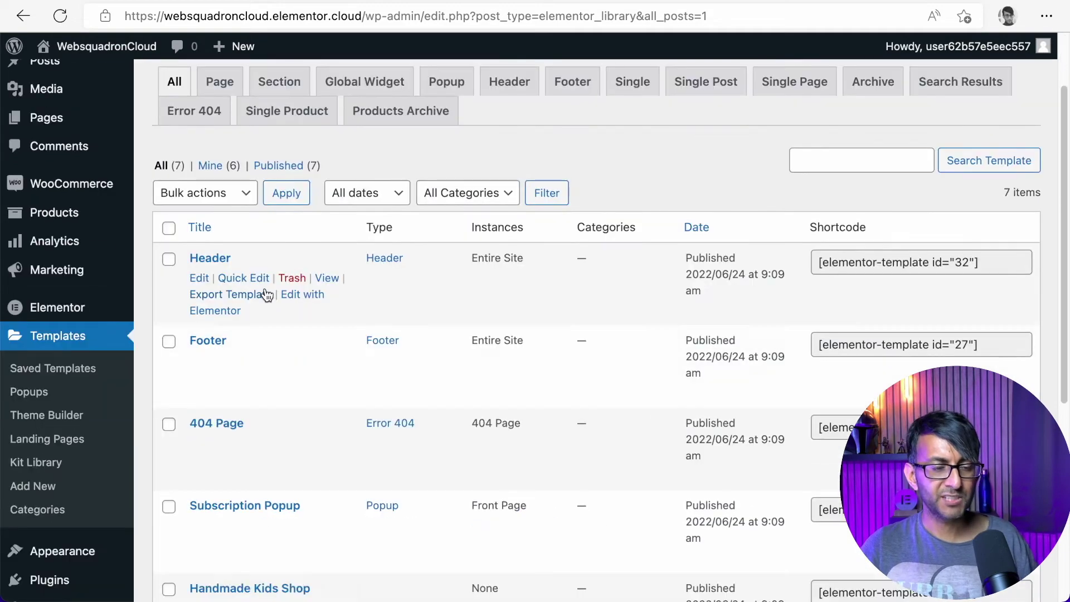
scroll(279, 393, down, 1)
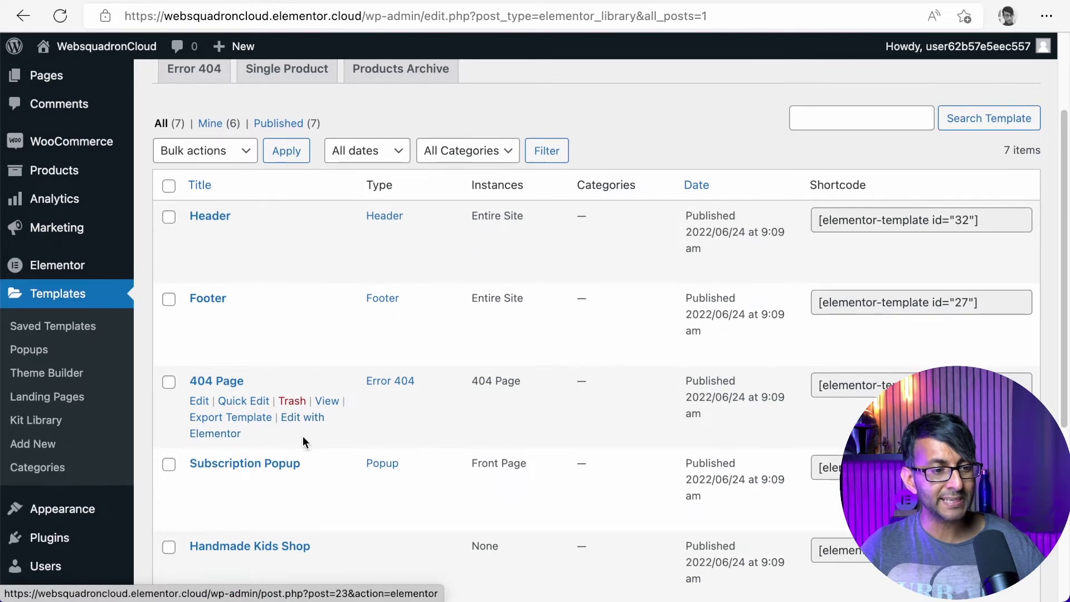
scroll(303, 435, down, 1)
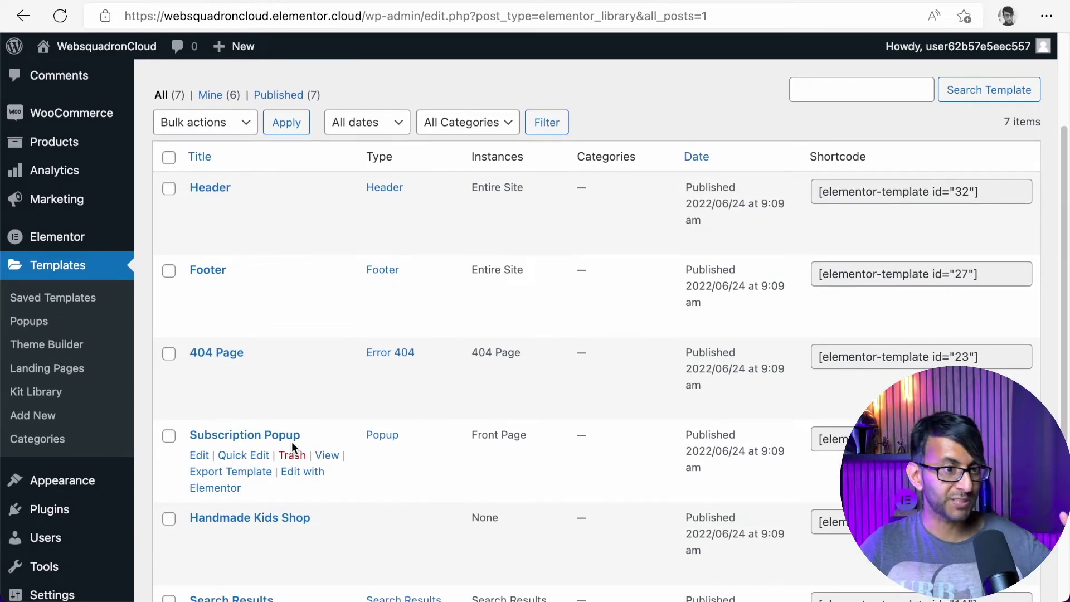
scroll(292, 443, down, 2)
scroll(292, 458, down, 2)
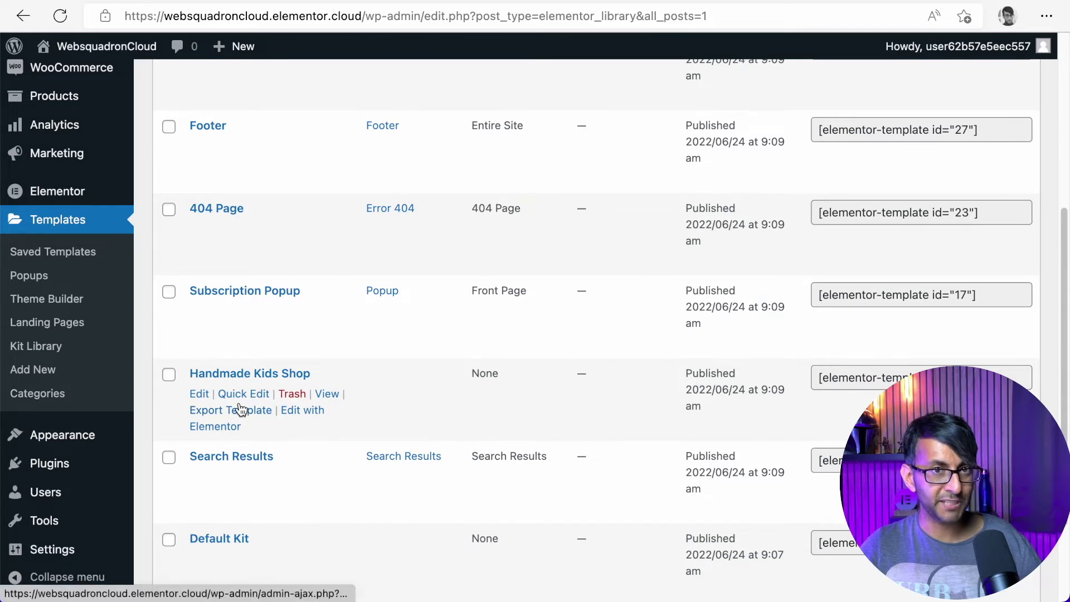
scroll(239, 412, down, 1)
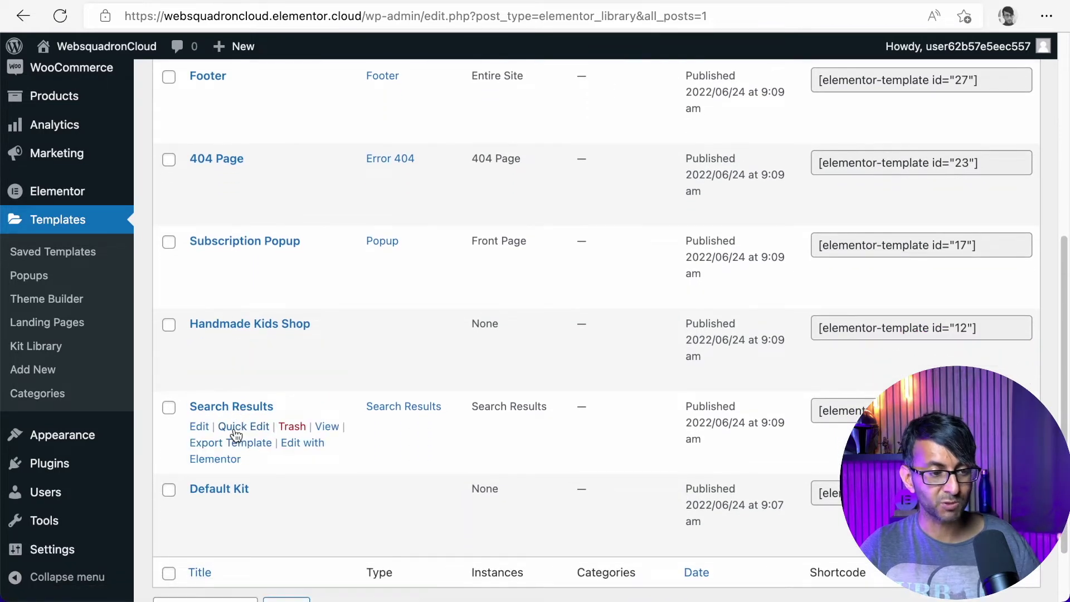
scroll(236, 434, up, 6)
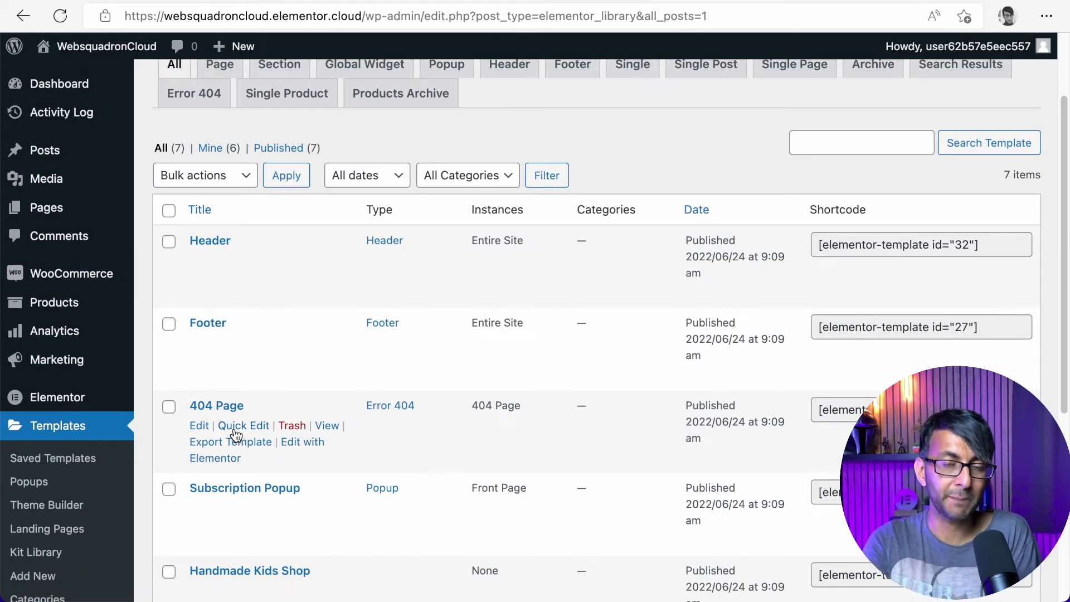
scroll(303, 384, up, 3)
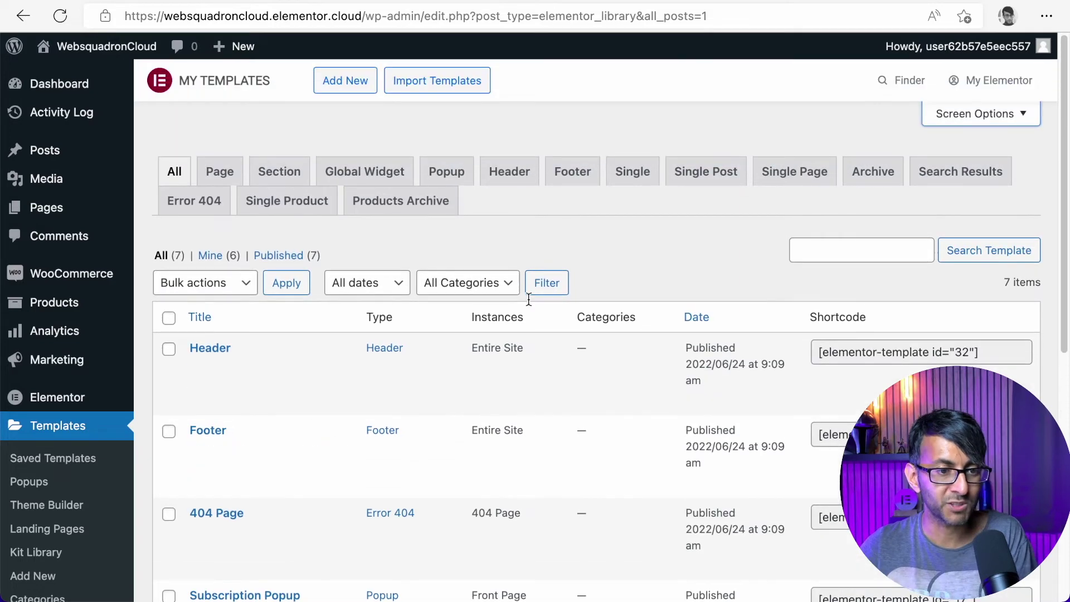
click(403, 210)
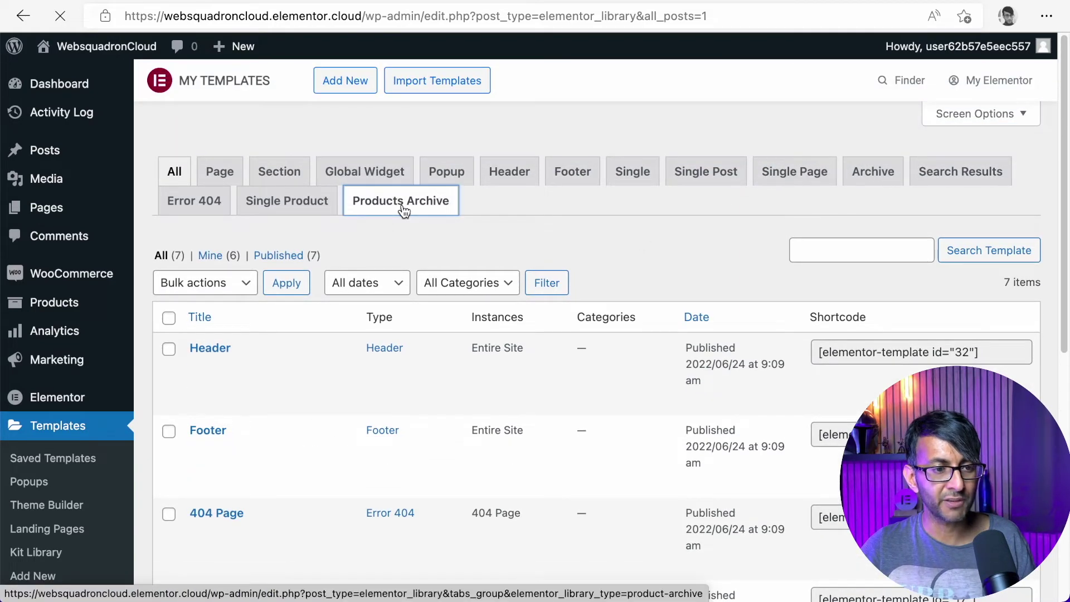
Add a new Products Archive template named 'Shop Template' and create it.
scroll(541, 429, down, 2)
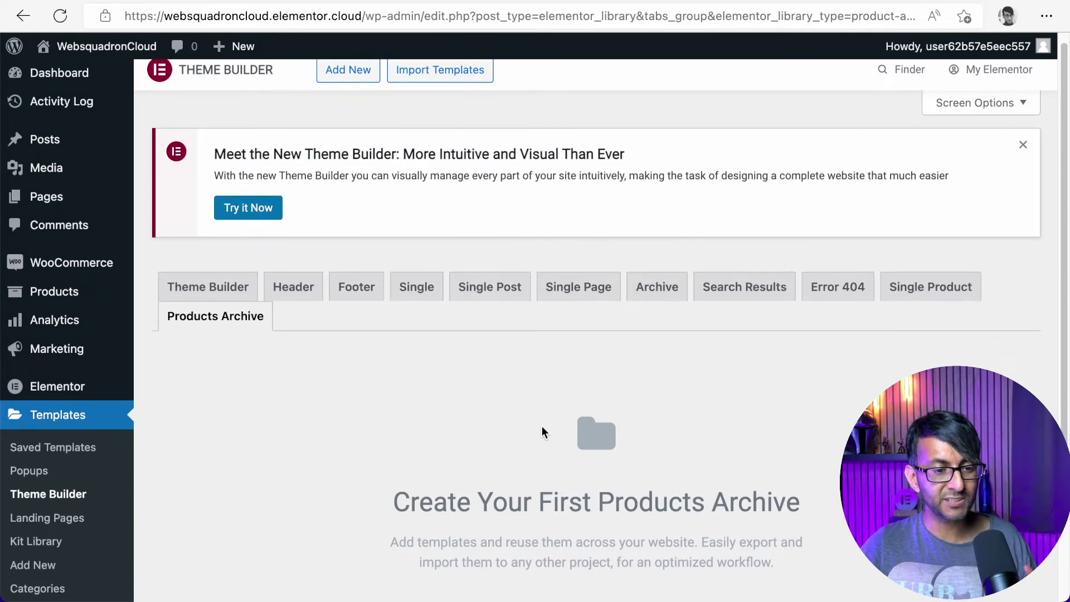
scroll(524, 392, up, 2)
scroll(491, 365, down, 2)
scroll(490, 362, up, 2)
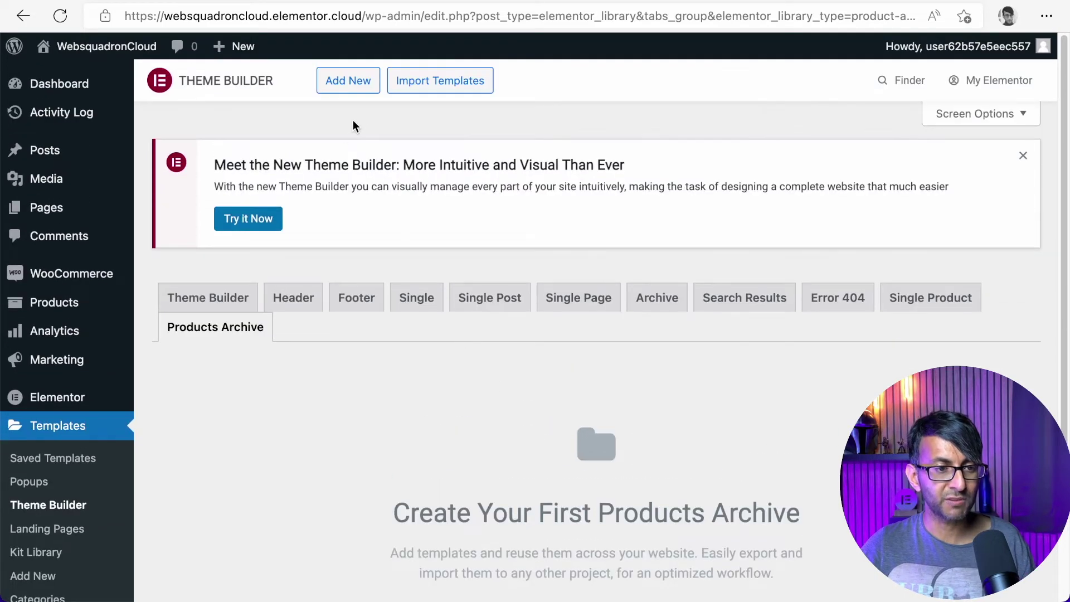
click(358, 82)
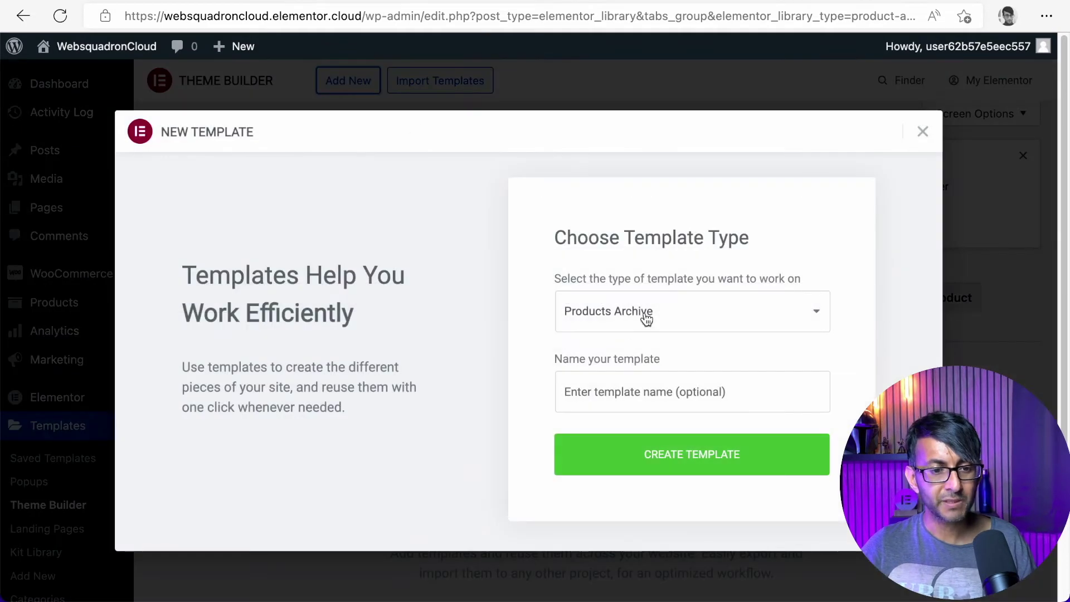
click(658, 399)
text(Sh)
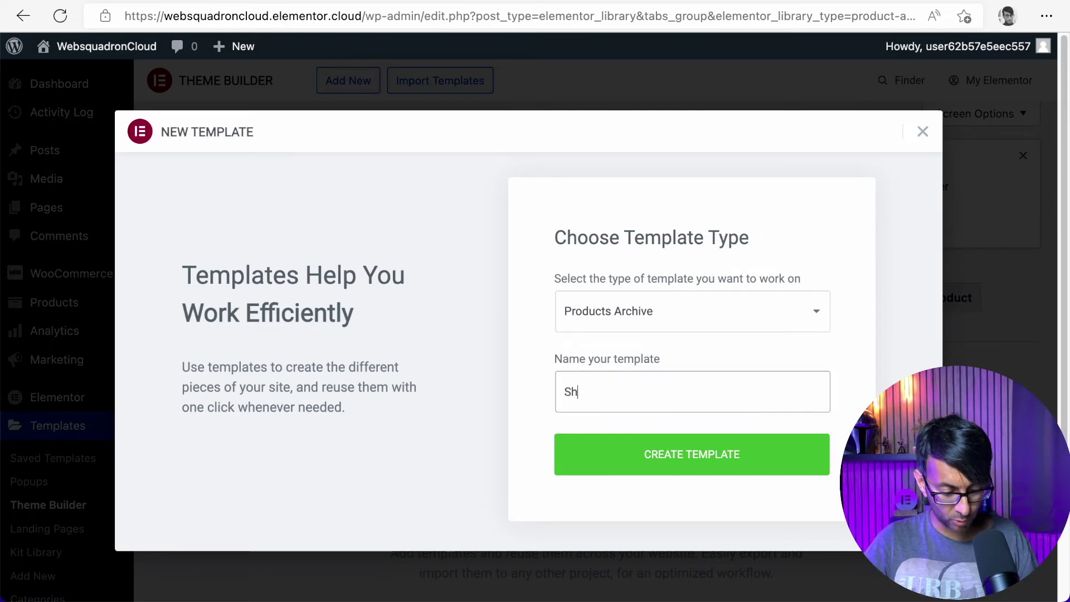
text(op Template)
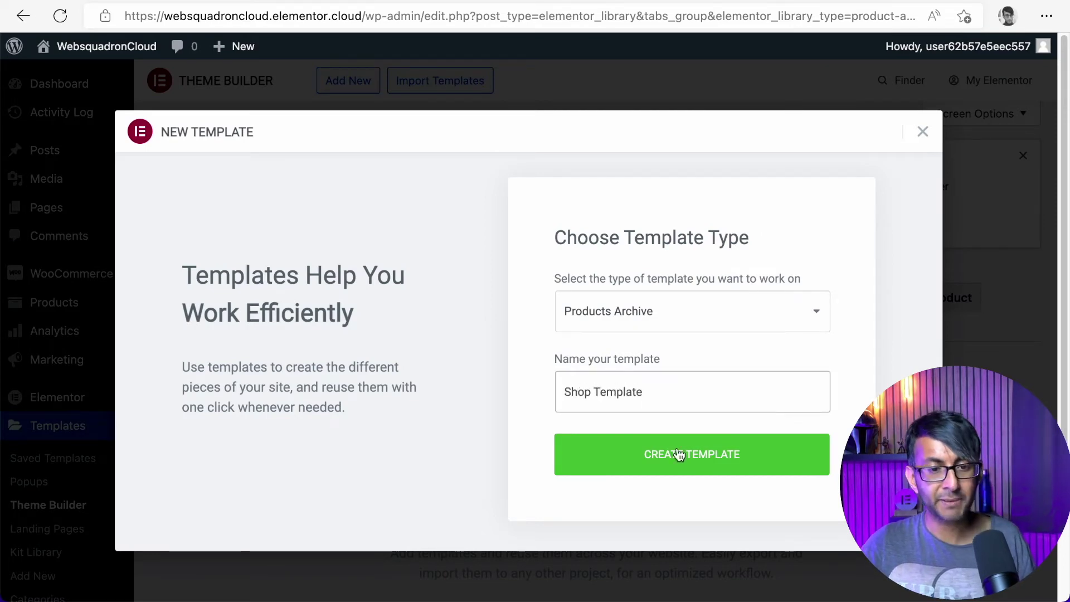
click(683, 454)
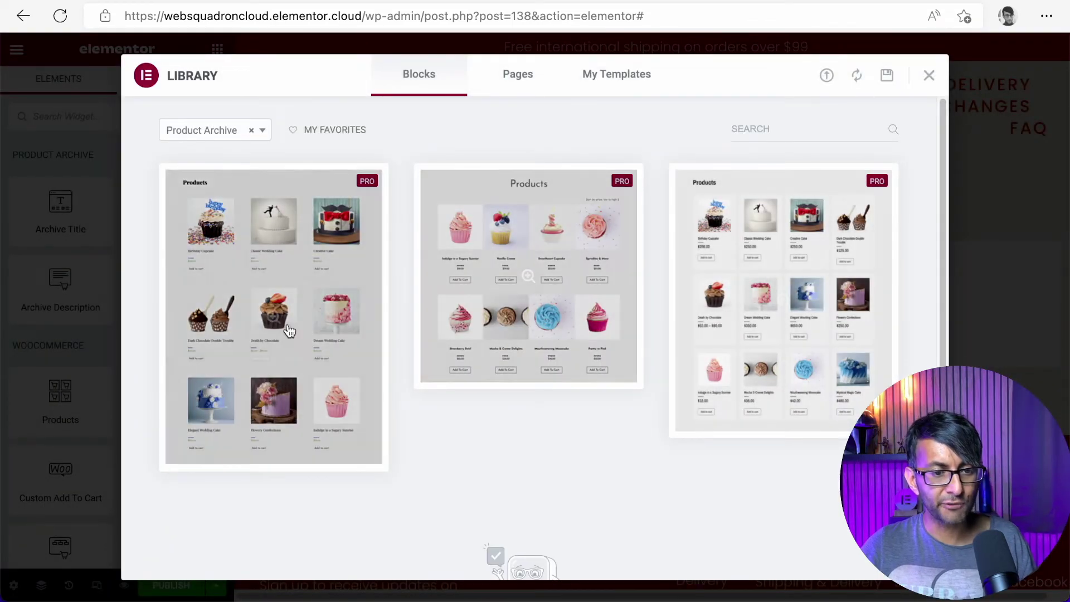
Insert the first Product Archive block and scroll to check the Products heading and sale-tagged grid.
click(215, 463)
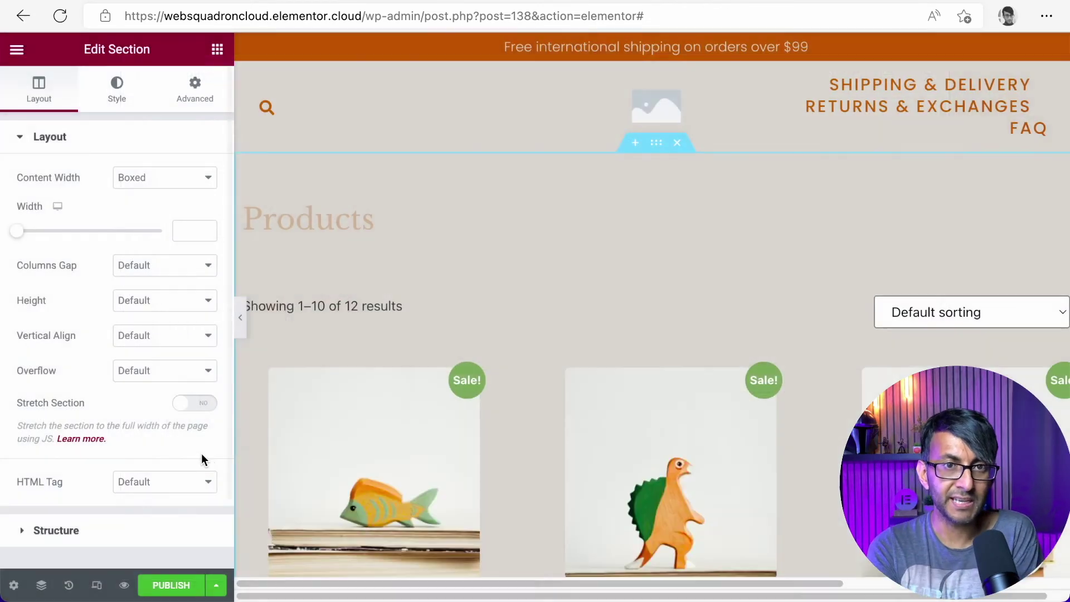
scroll(688, 313, down, 6)
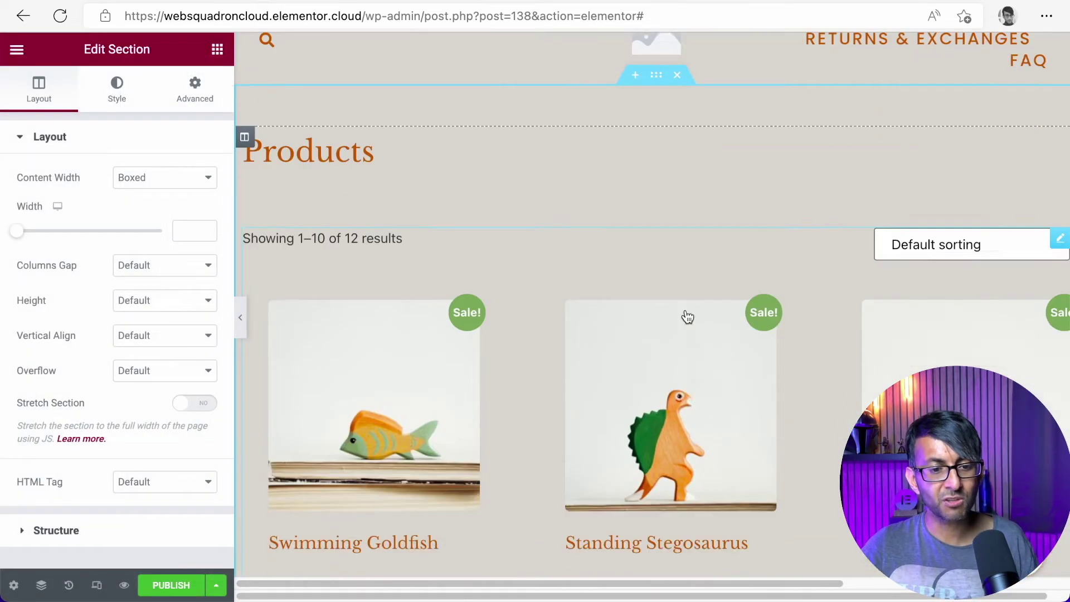
scroll(690, 318, up, 6)
scroll(691, 319, down, 6)
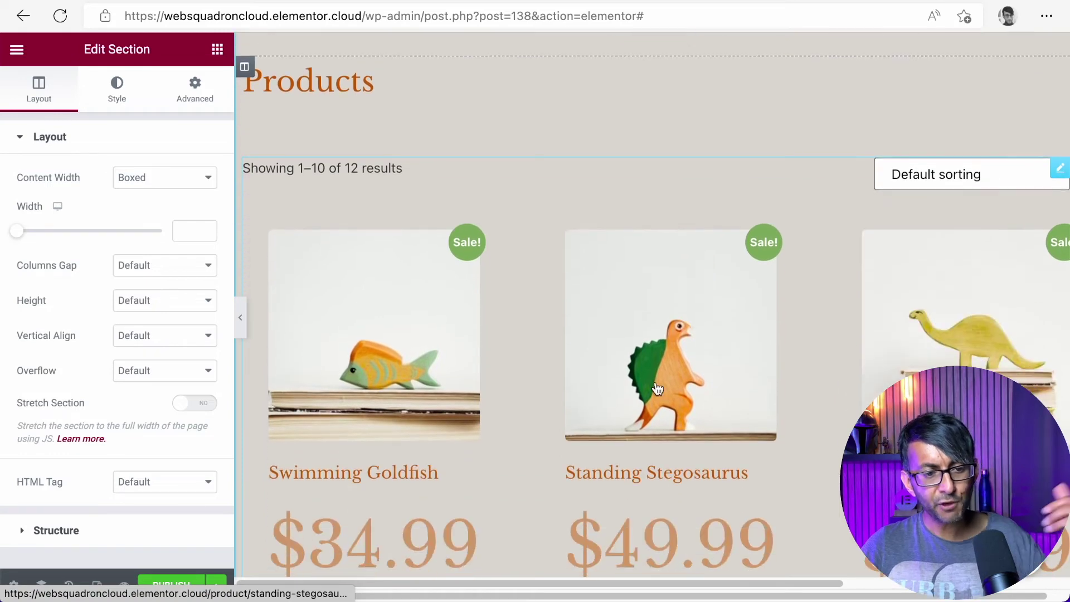
scroll(588, 343, up, 6)
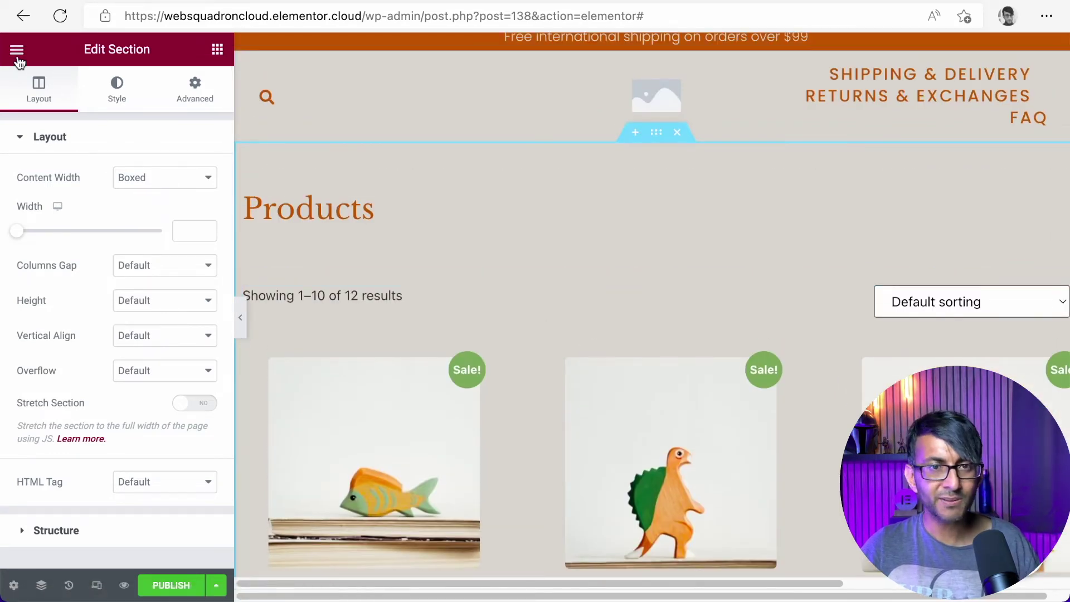
Change the Primary global colour to #181818 in Site Settings and save it.
click(17, 56)
click(103, 126)
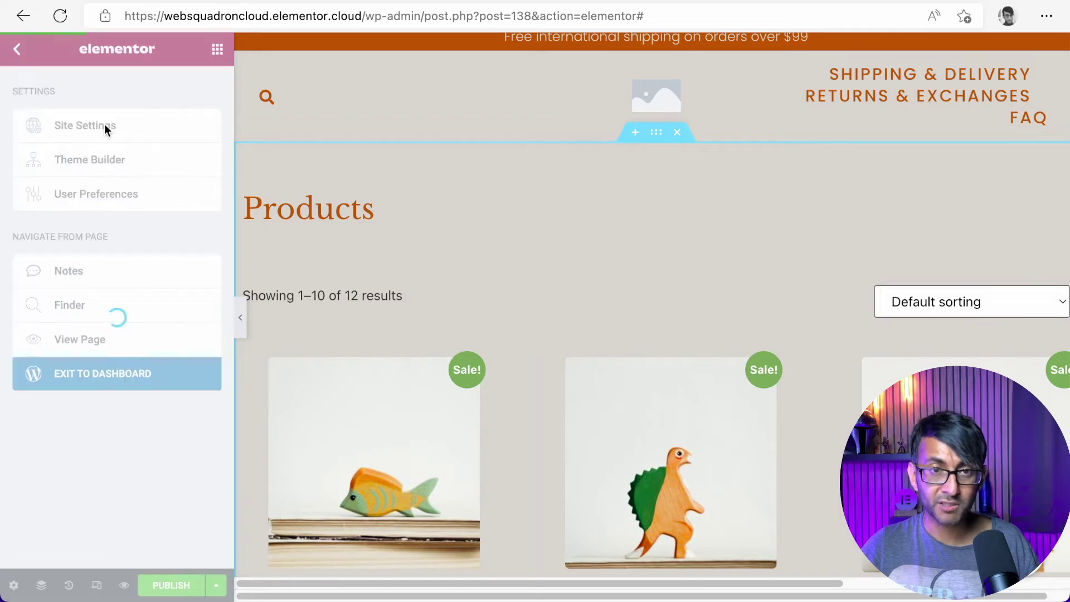
click(116, 128)
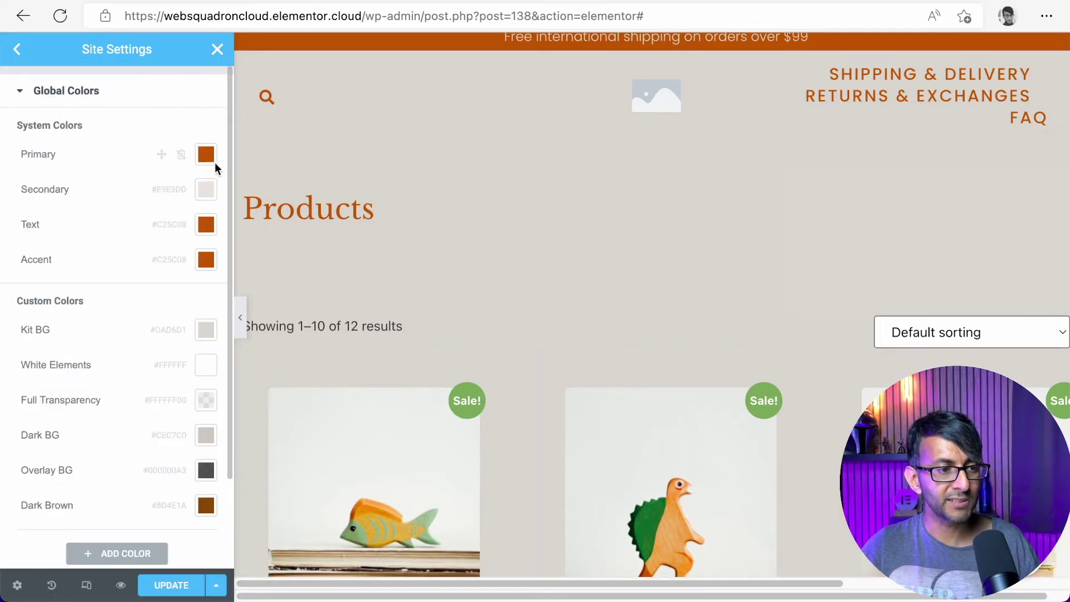
click(206, 155)
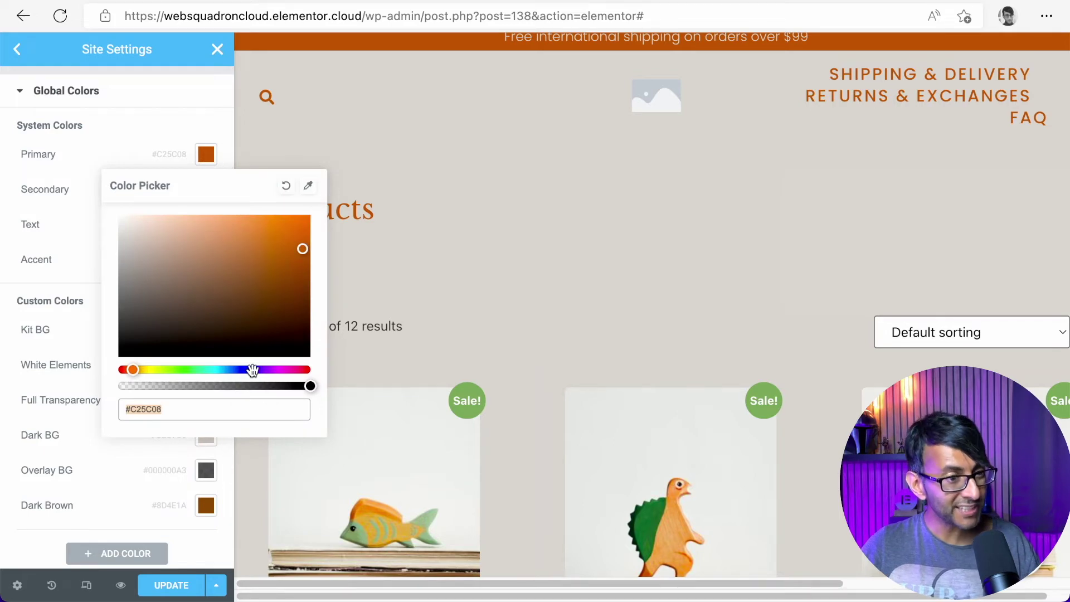
drag(277, 252, 116, 345)
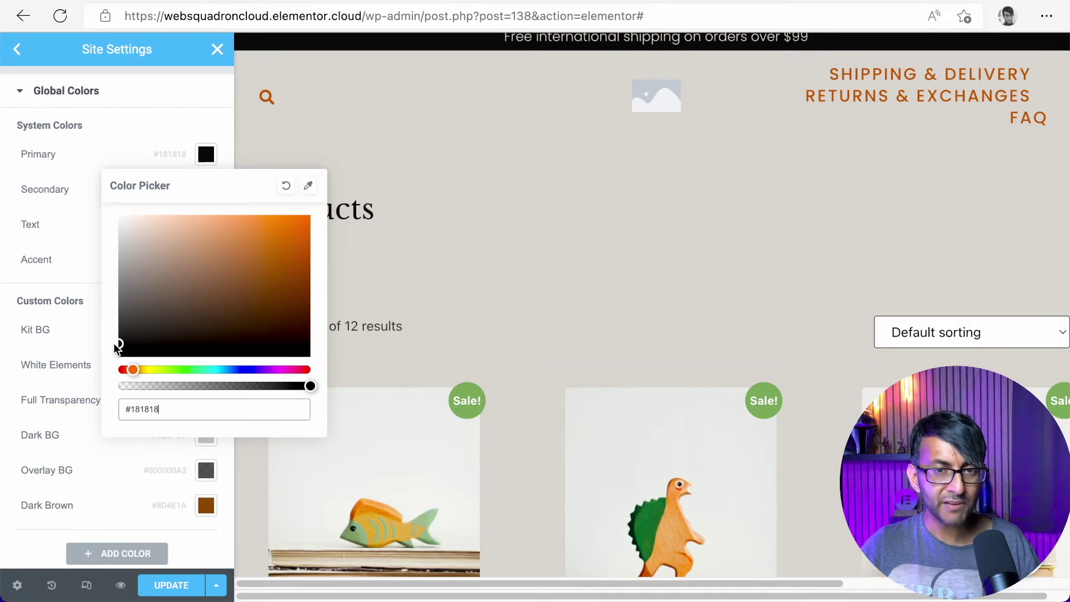
click(173, 584)
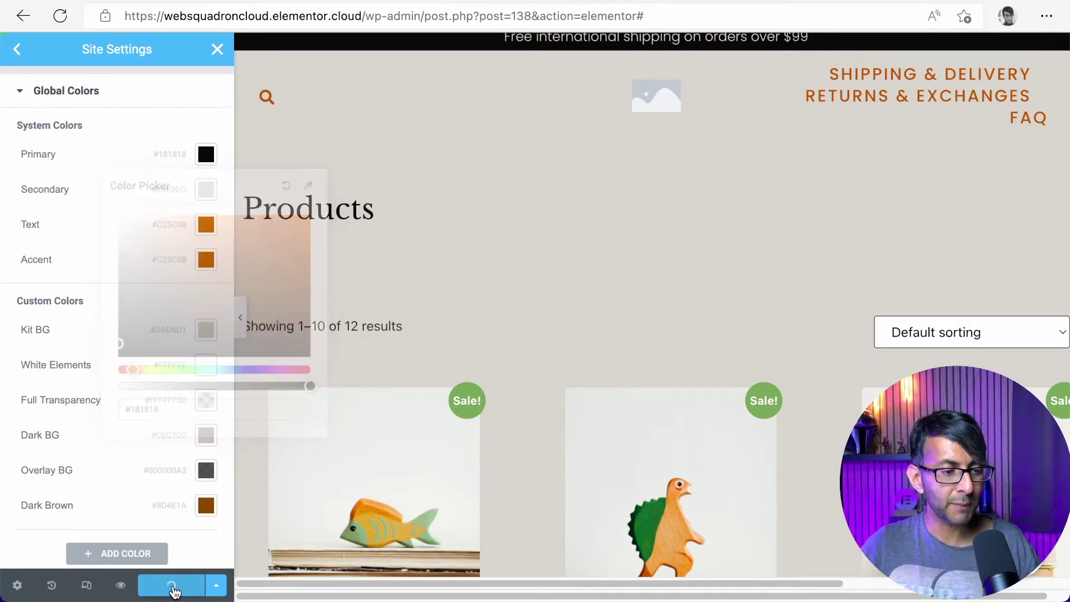
scroll(552, 389, down, 4)
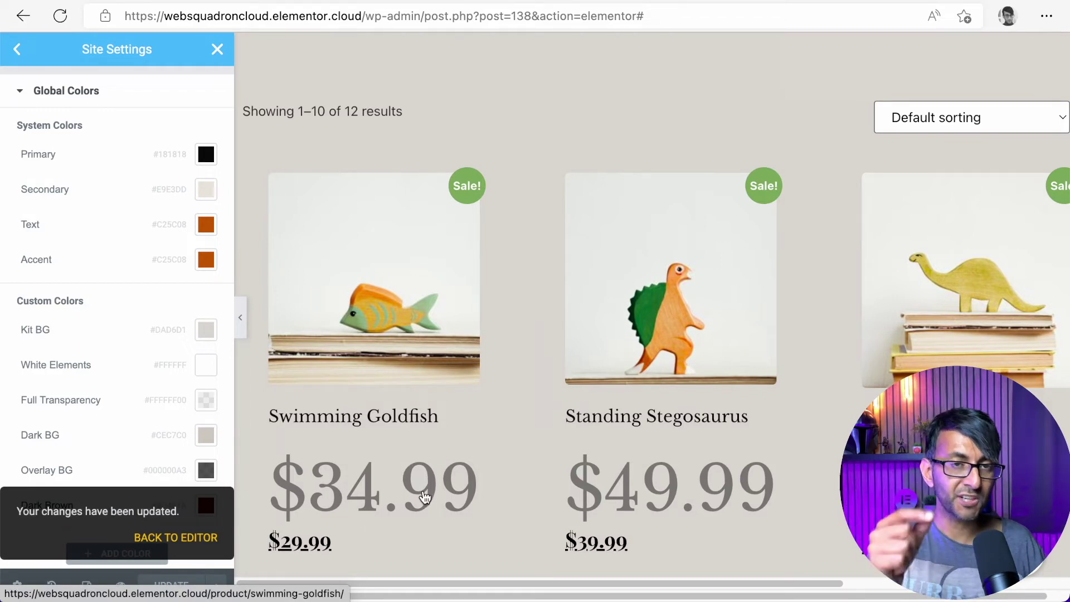
click(21, 50)
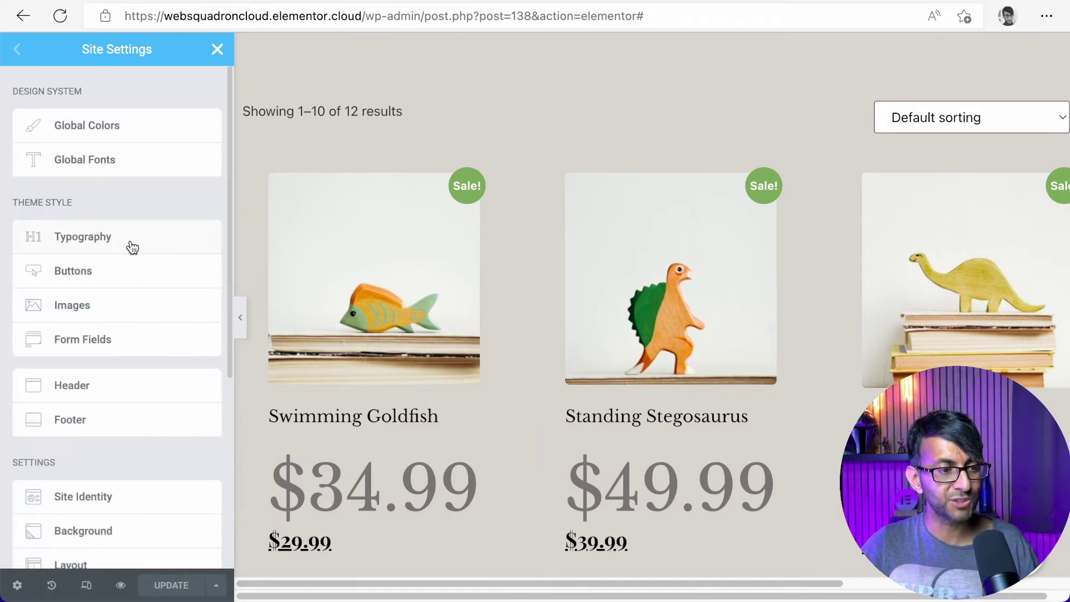
Close Site Settings and open the Style settings of the Archive Products grid.
click(216, 50)
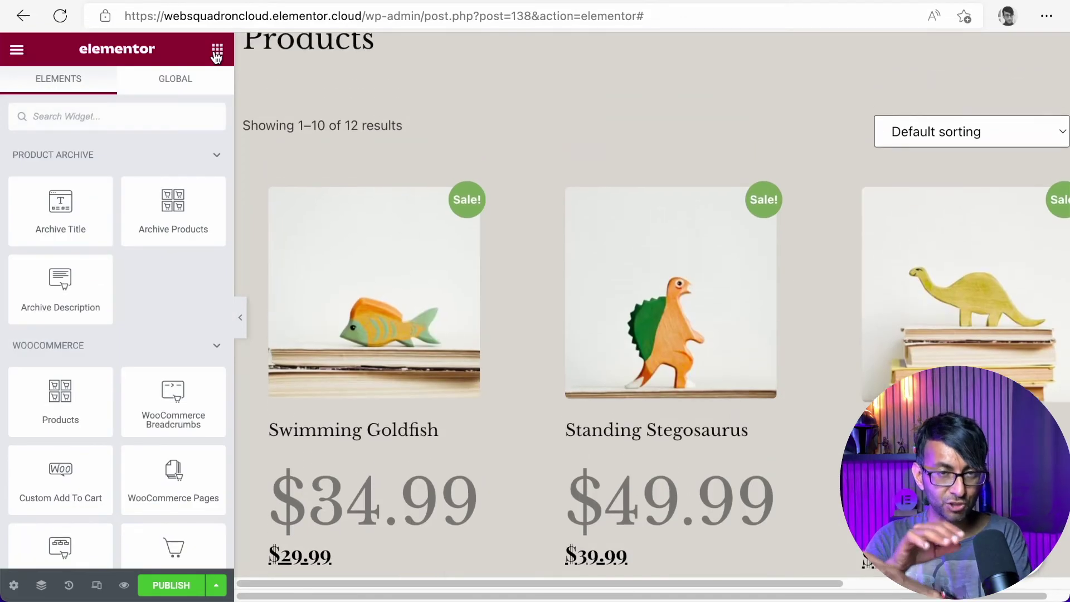
scroll(483, 182, down, 3)
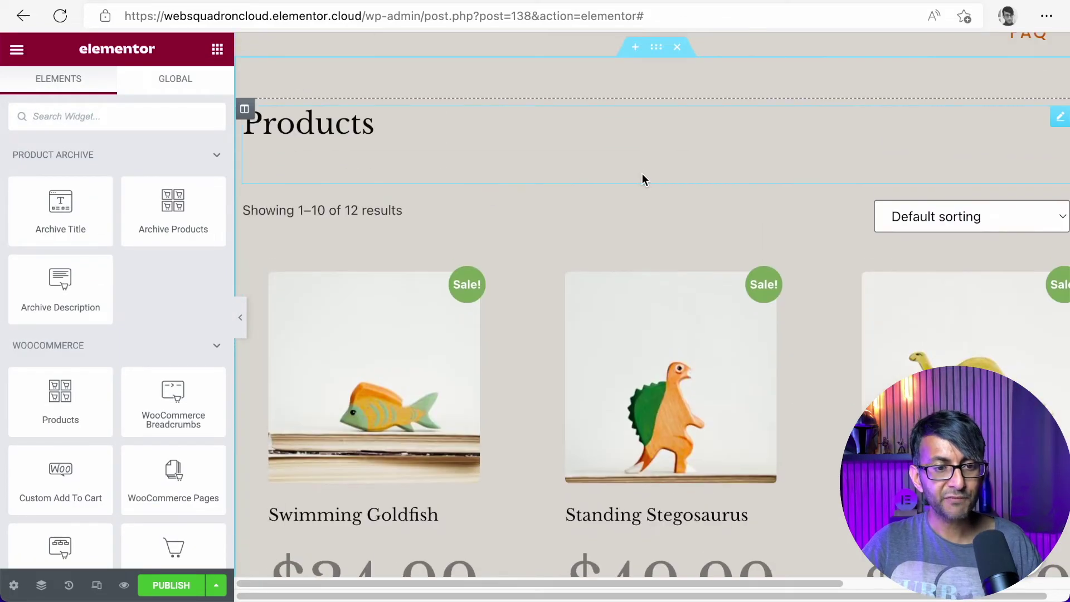
click(641, 180)
click(637, 233)
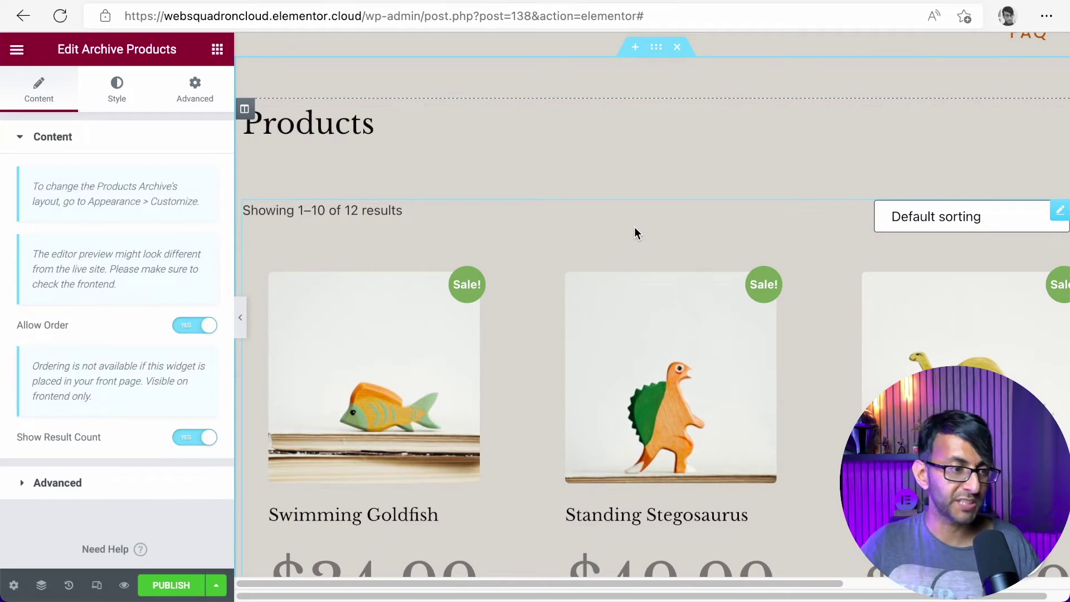
scroll(637, 293, down, 5)
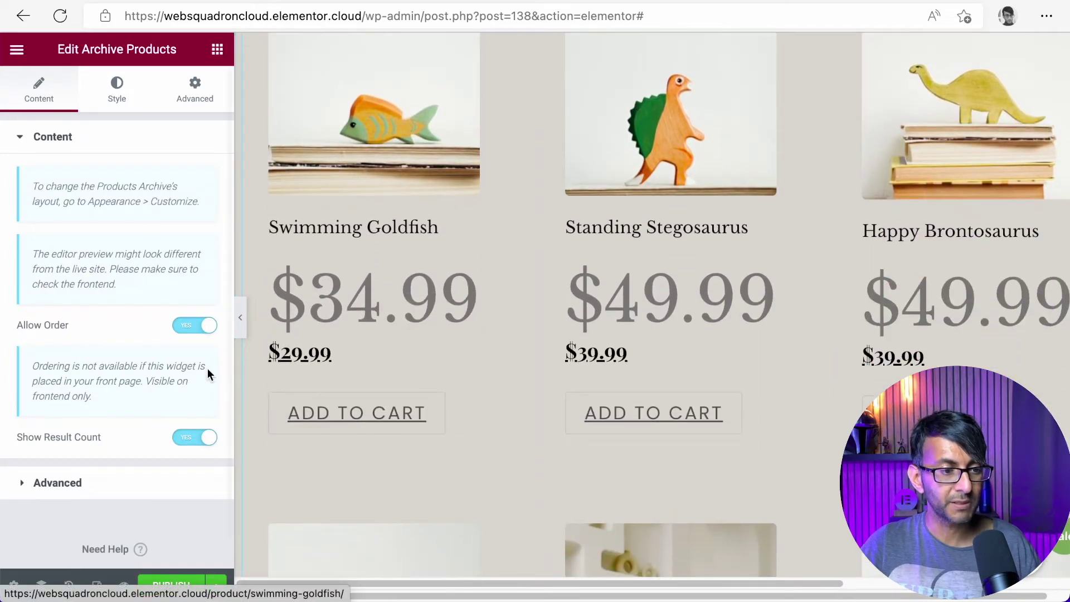
click(116, 89)
scroll(121, 401, down, 1)
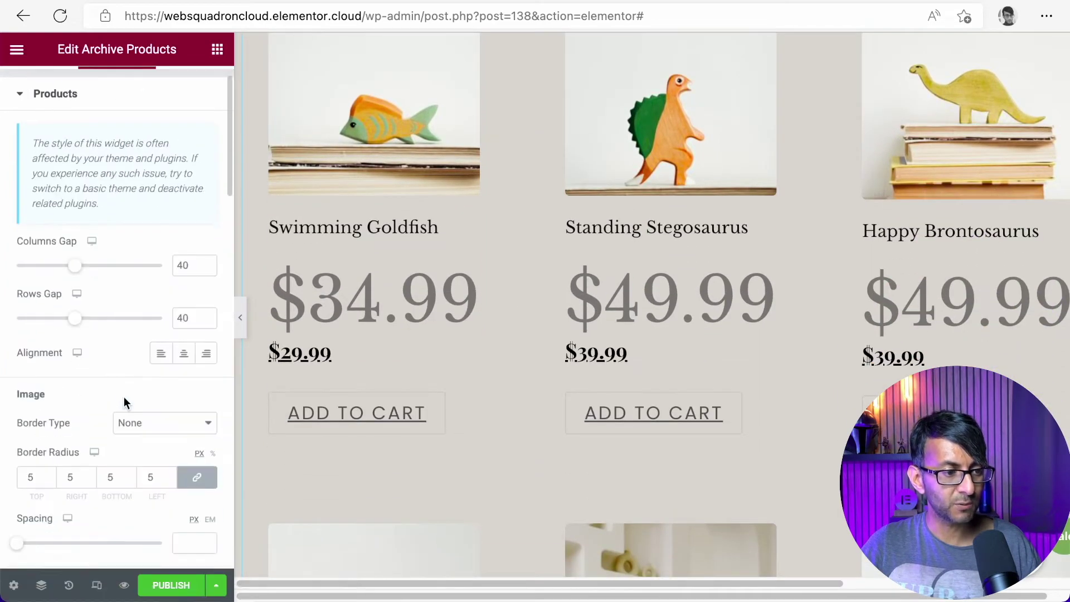
scroll(124, 396, down, 10)
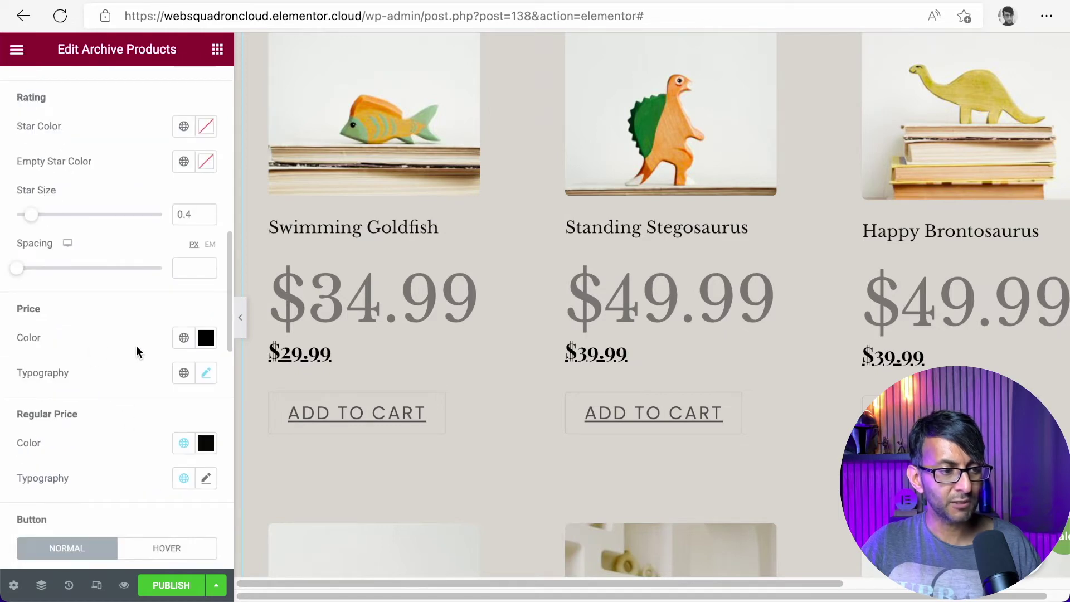
Set the regular price text size to 34 px.
click(205, 373)
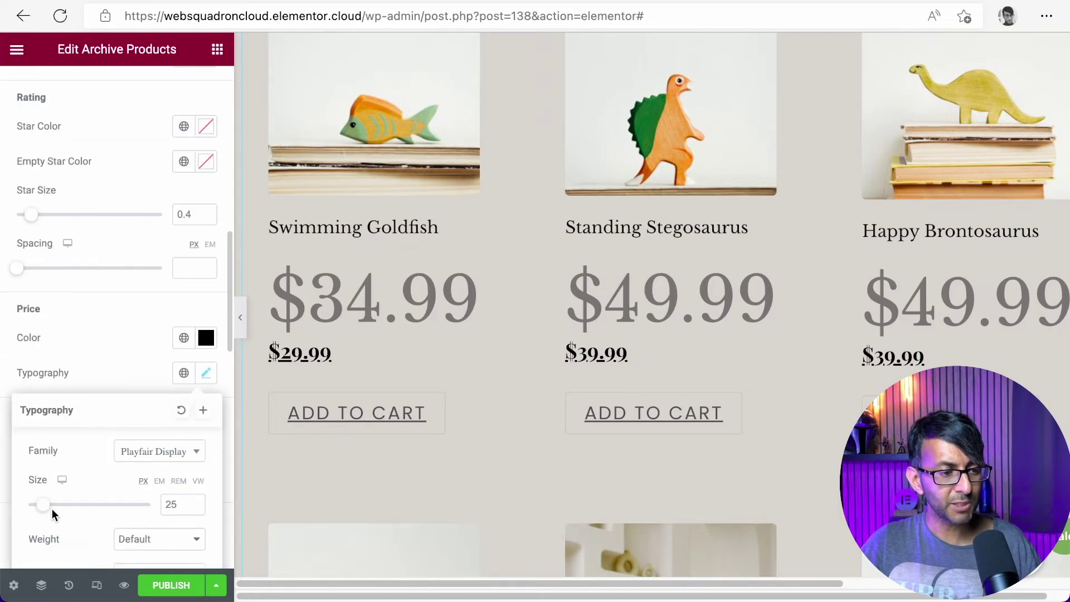
drag(47, 512, 47, 512)
click(206, 373)
click(205, 481)
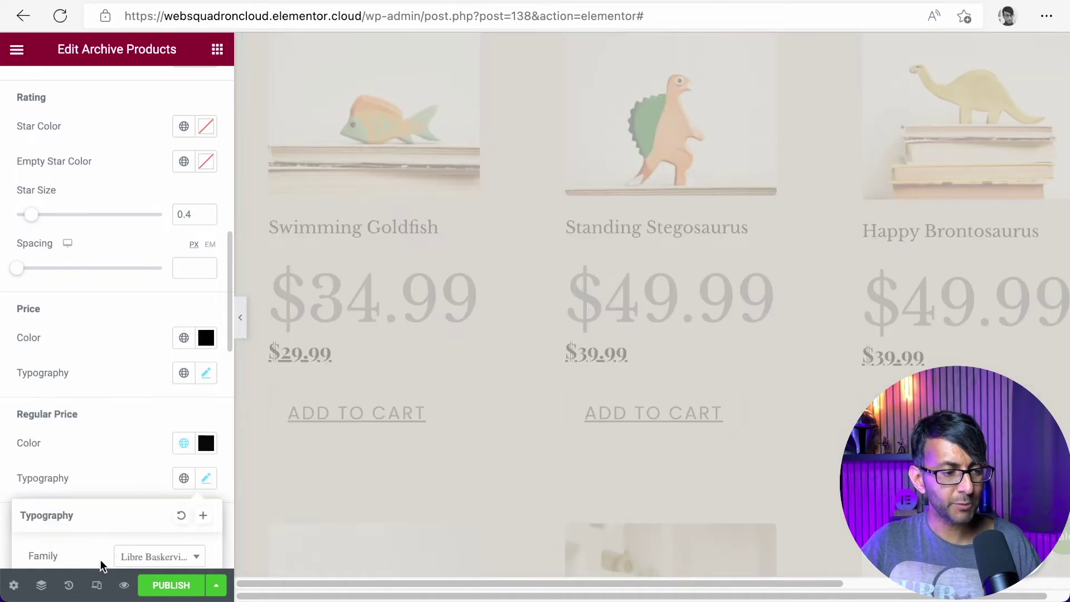
scroll(136, 476, down, 4)
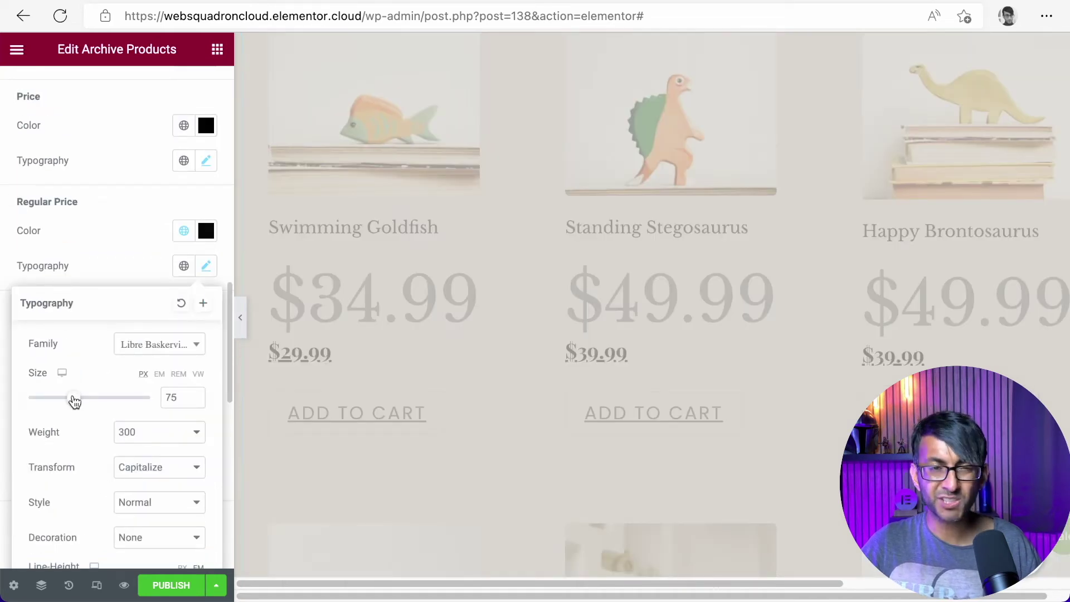
drag(73, 401, 49, 401)
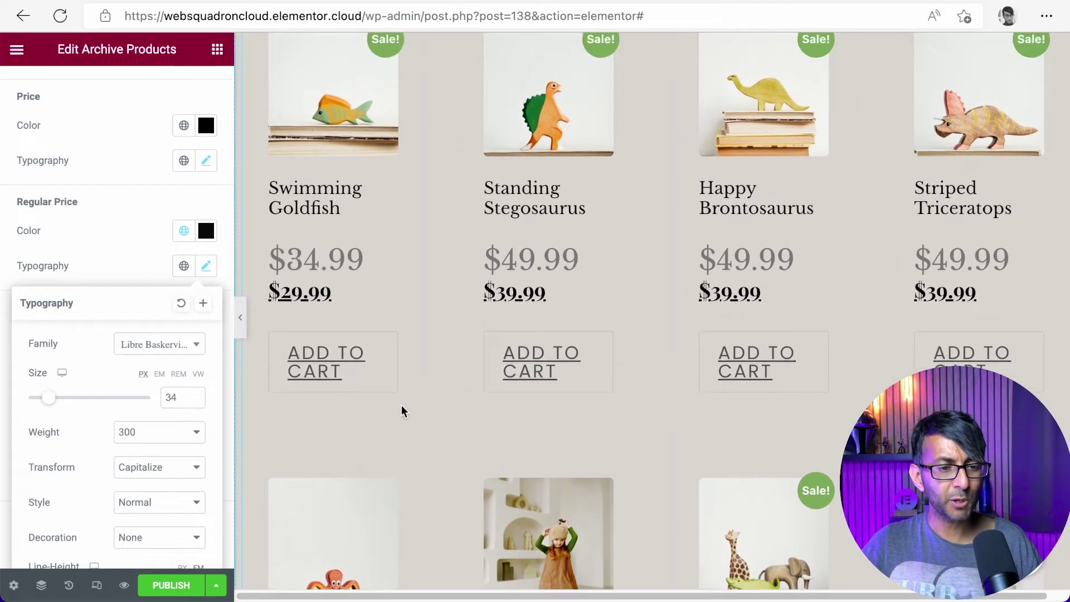
click(152, 270)
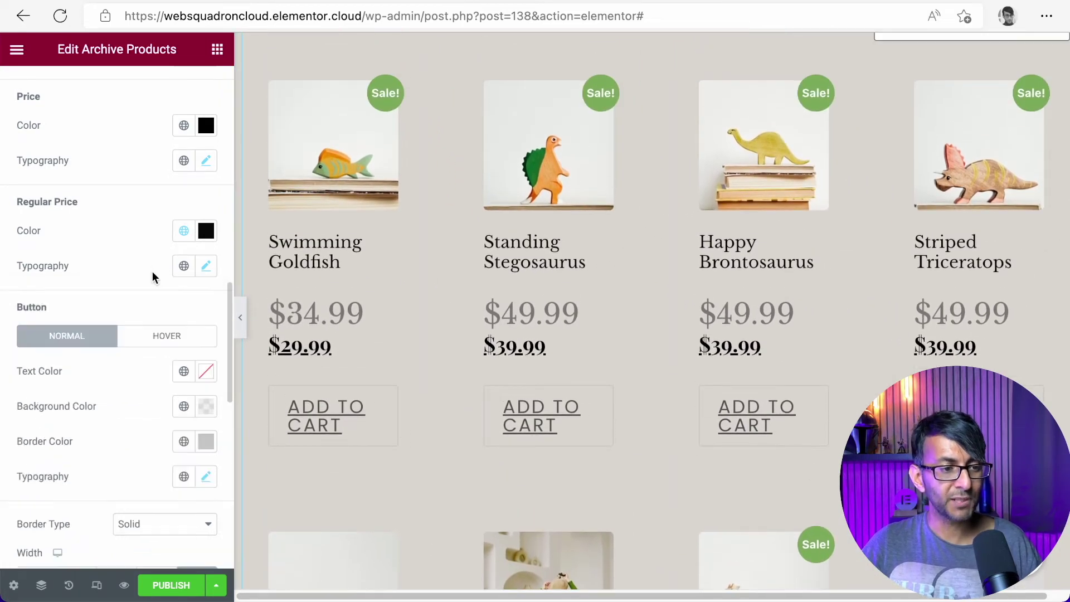
Set the regular price font to Libre Franklin, widen its letter spacing, and open Publish settings.
click(205, 267)
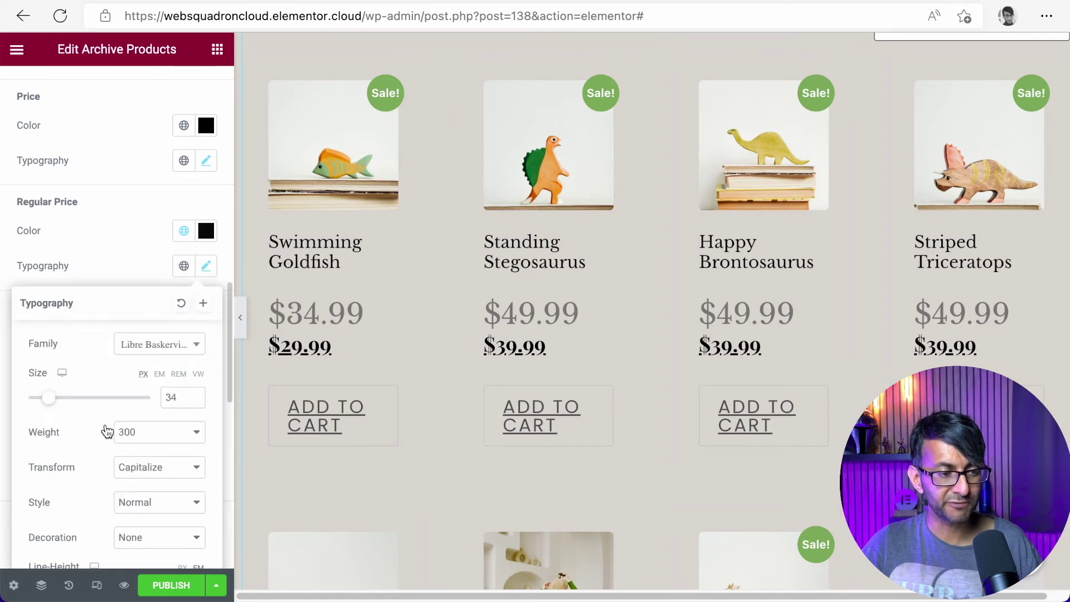
click(155, 344)
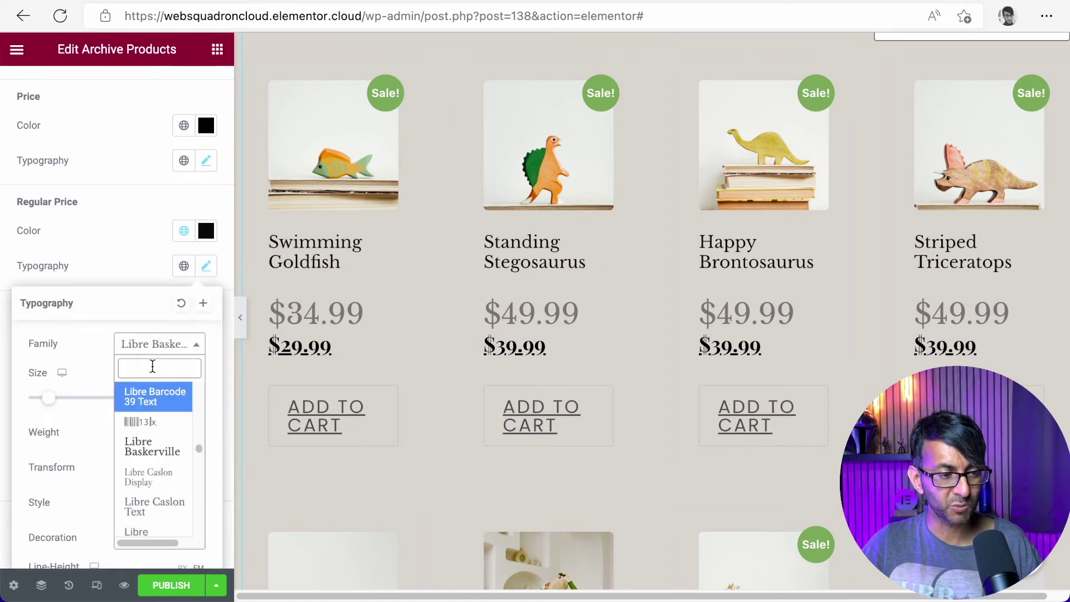
click(159, 528)
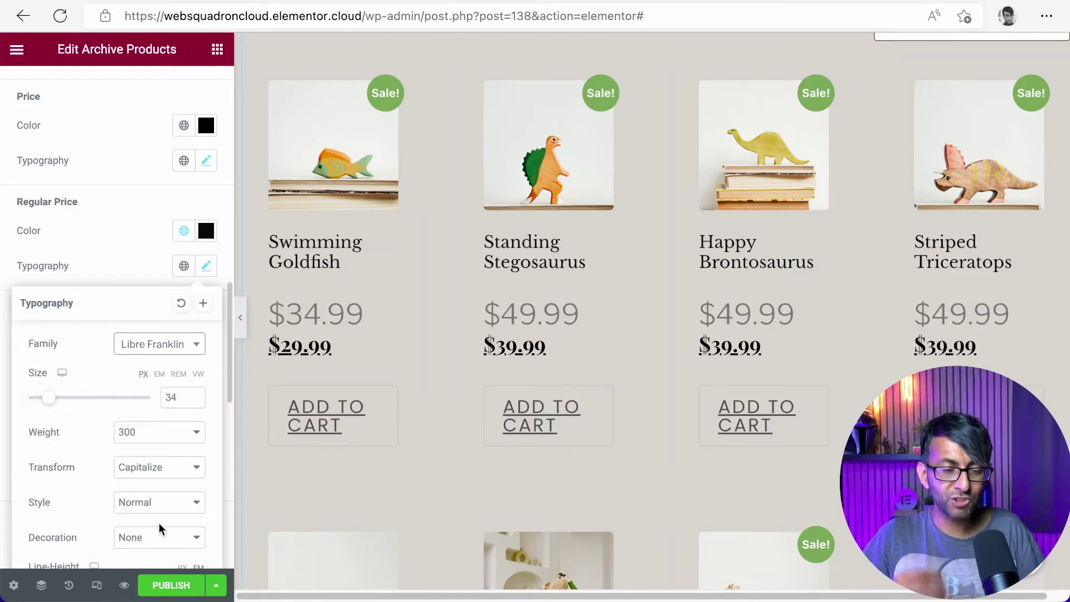
scroll(115, 439, down, 7)
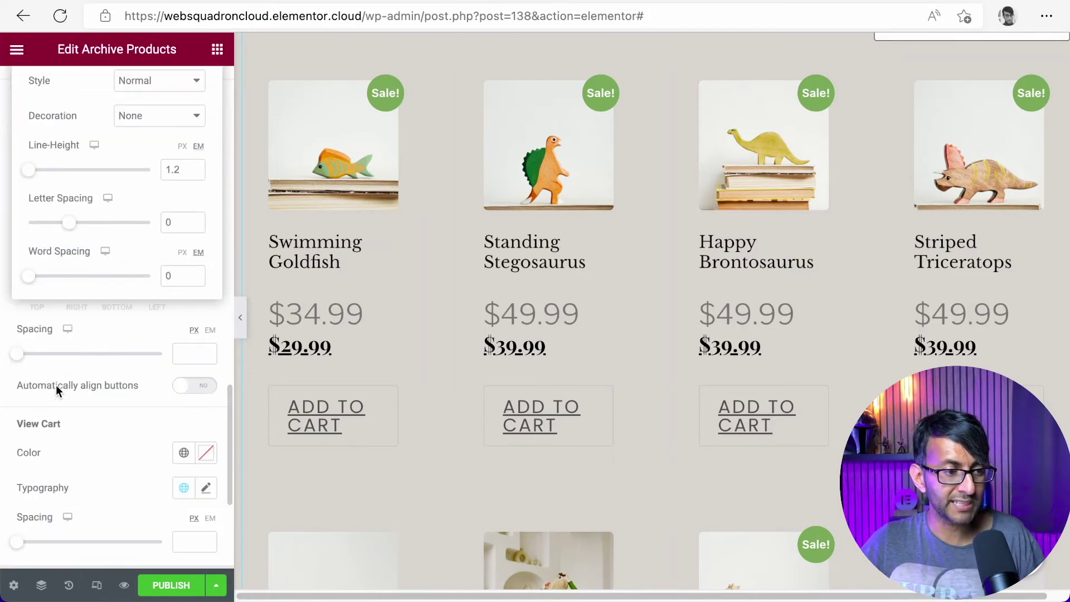
drag(69, 223, 93, 223)
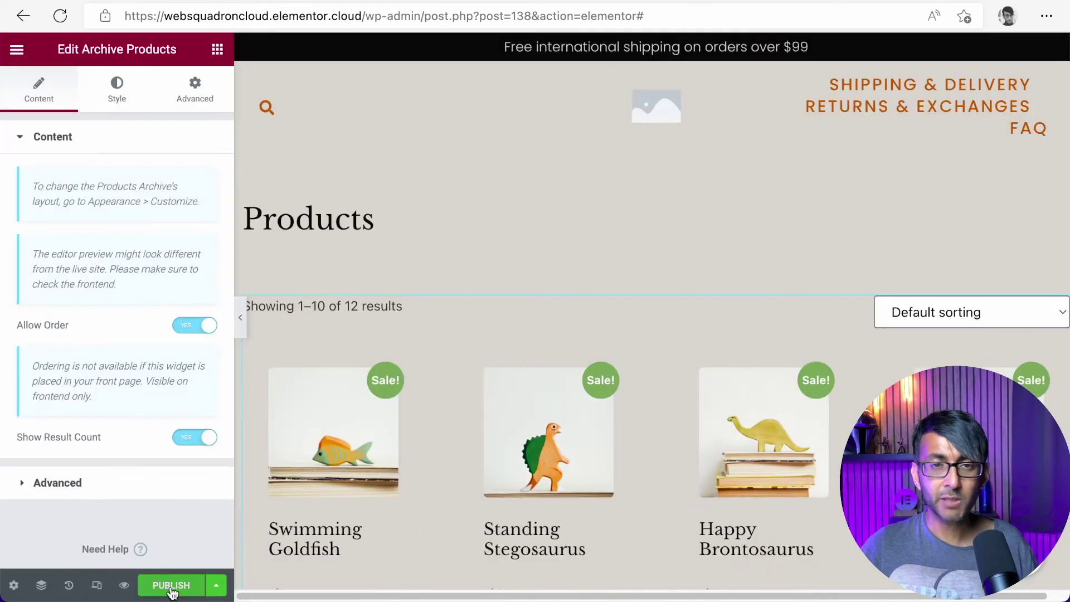
click(171, 585)
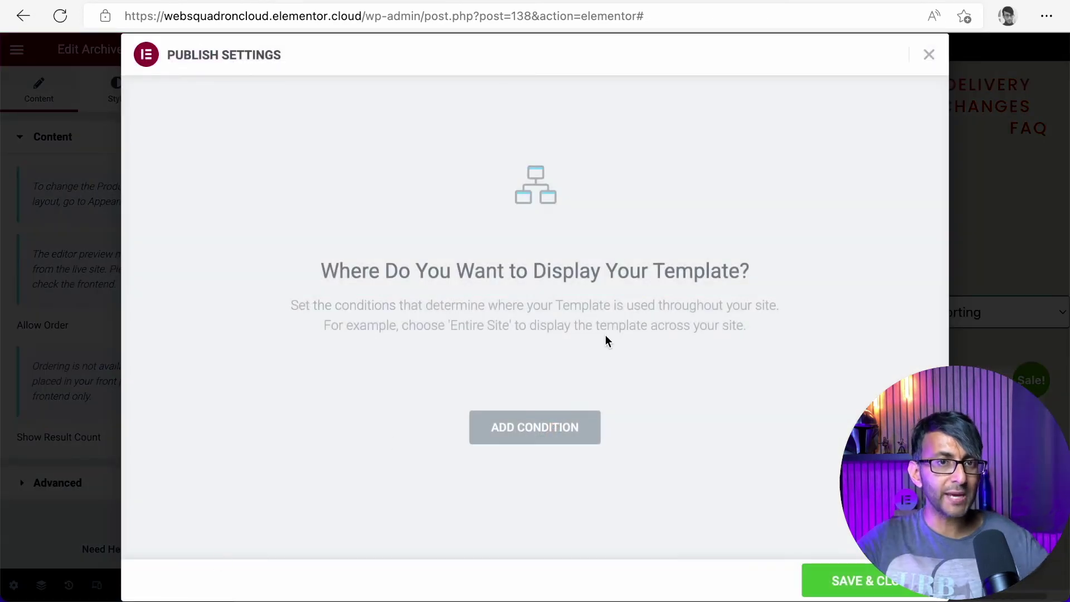
Publish the Shop Template with an Include / All Product Archives display condition.
click(542, 440)
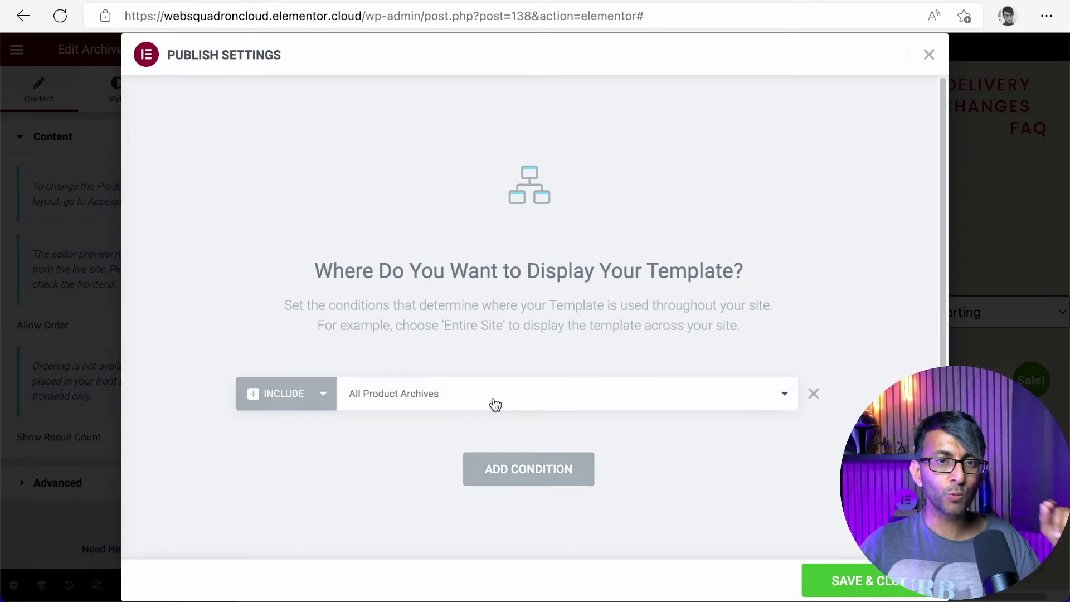
click(824, 582)
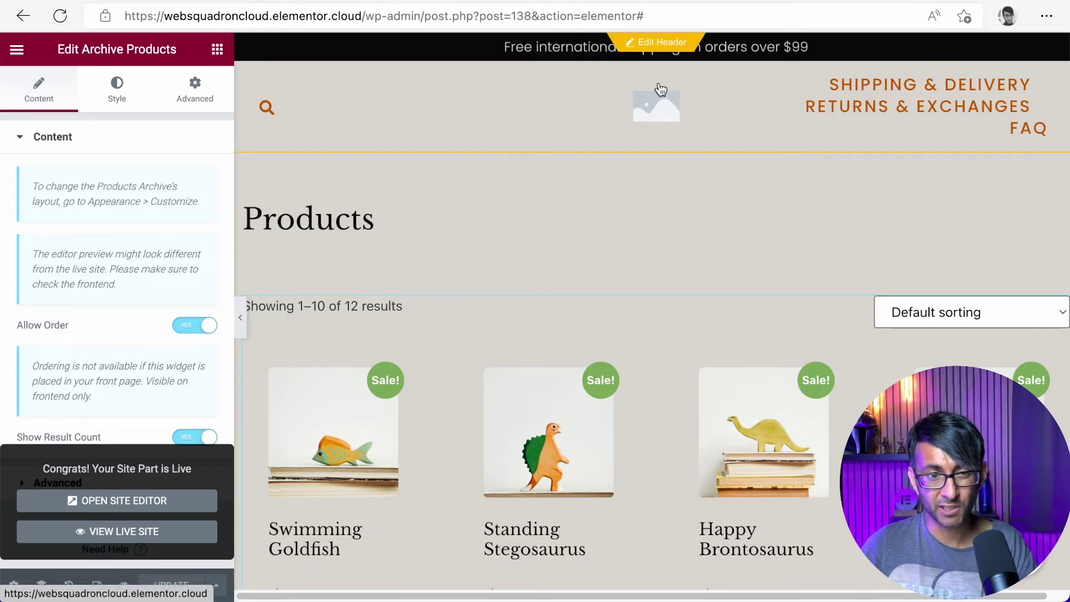
click(657, 107)
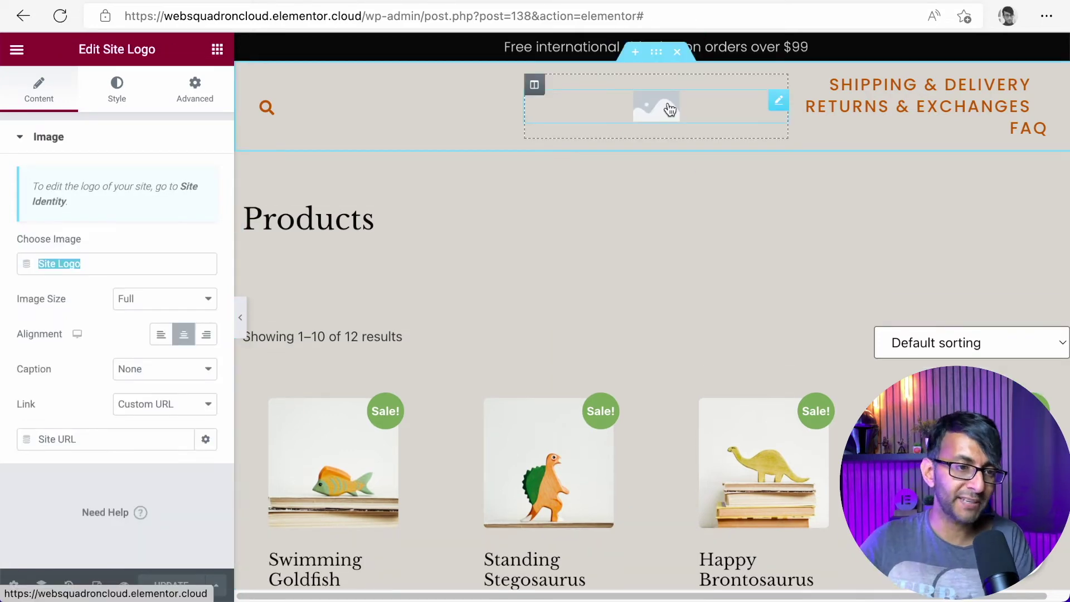
Go to the active theme's Customizer and its Site Identity settings.
mouse_move(84, 471)
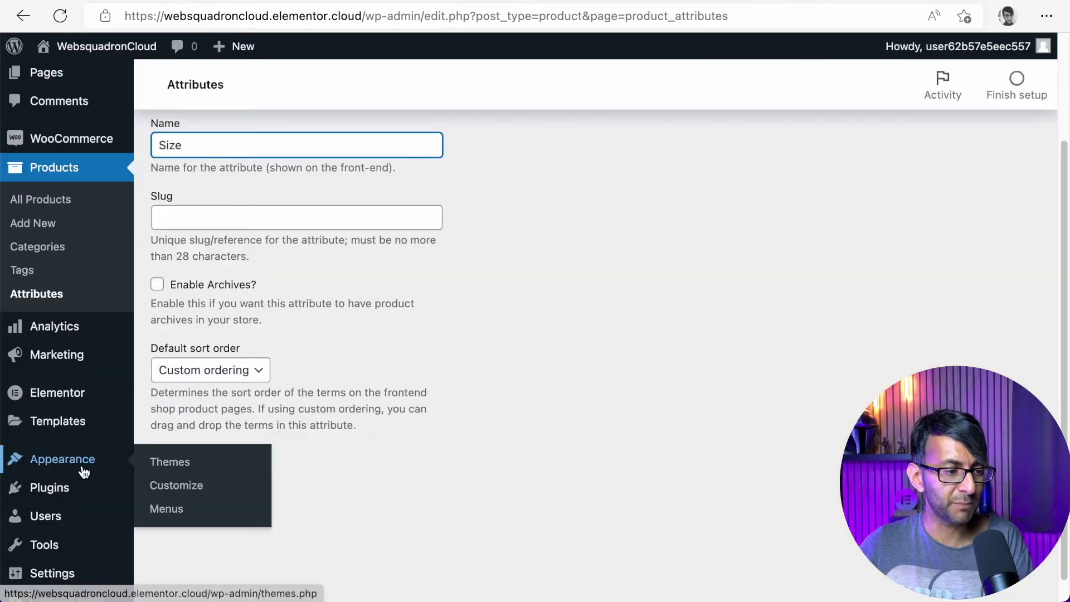
scroll(83, 472, down, 1)
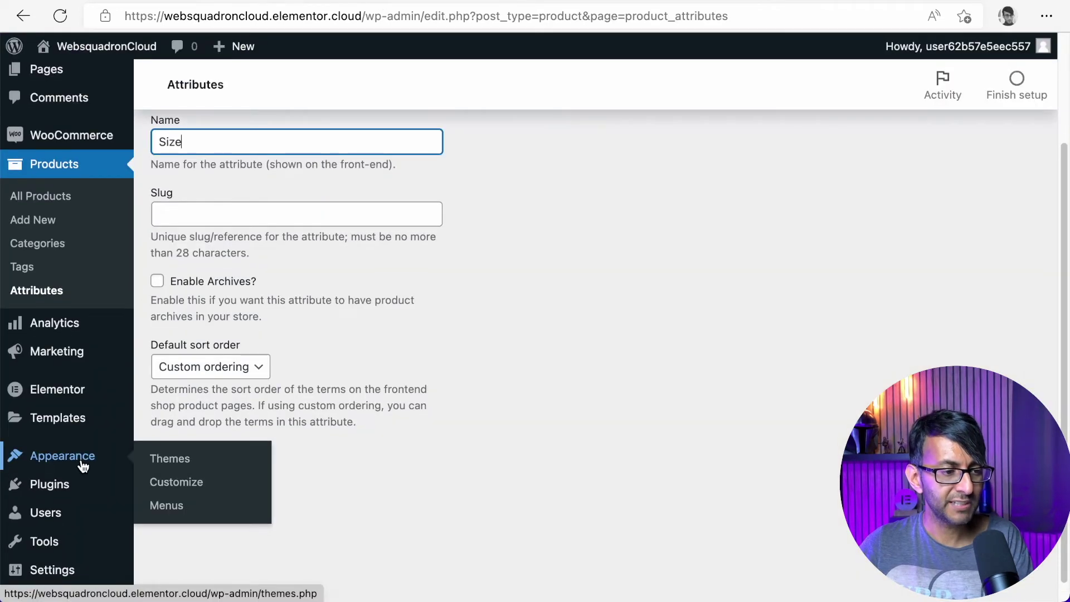
click(181, 467)
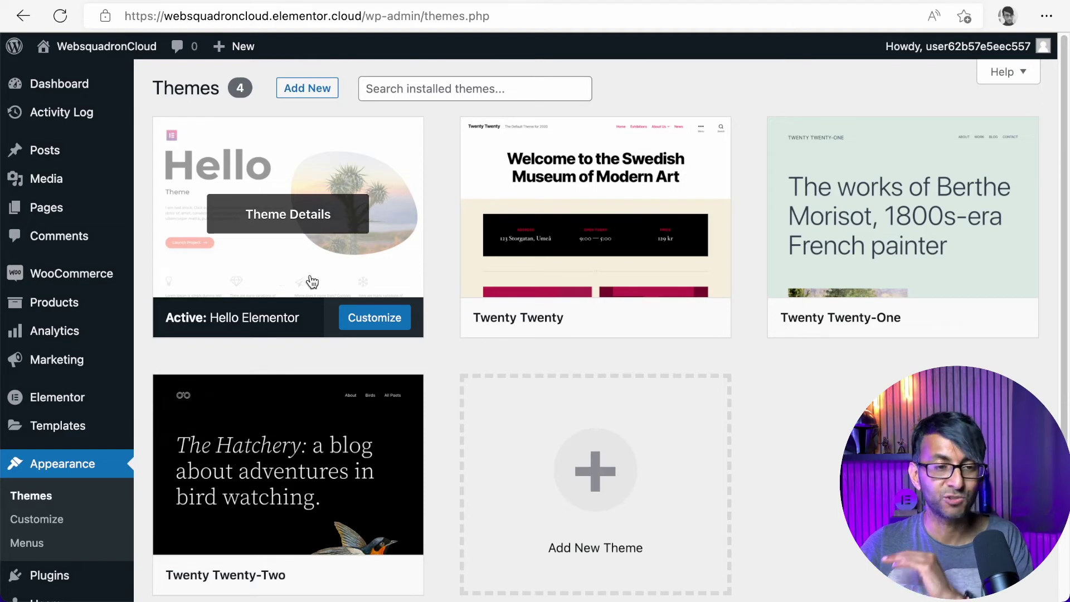
click(374, 321)
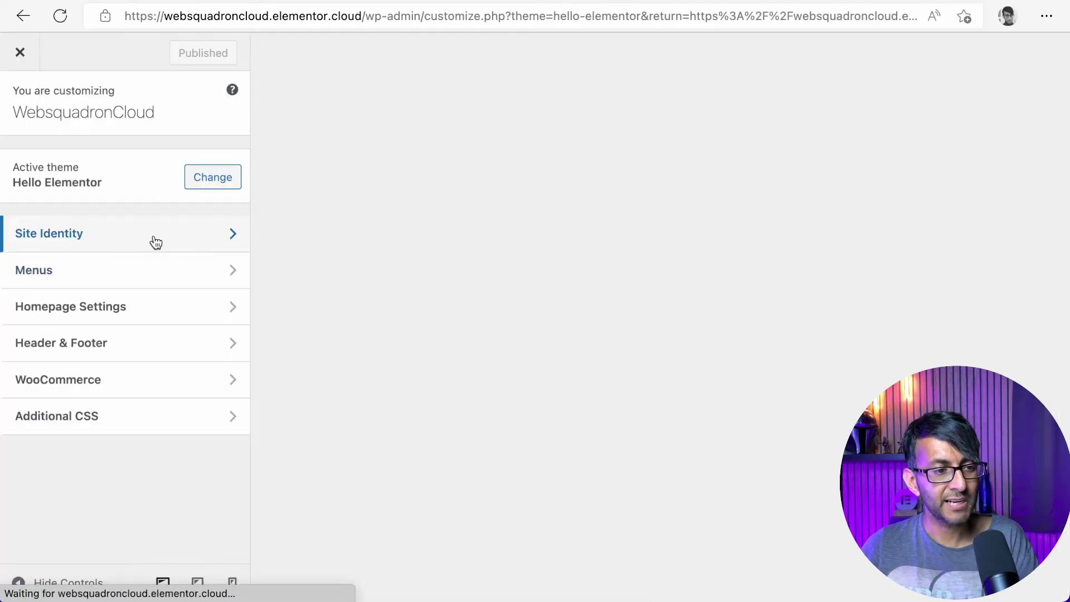
click(156, 237)
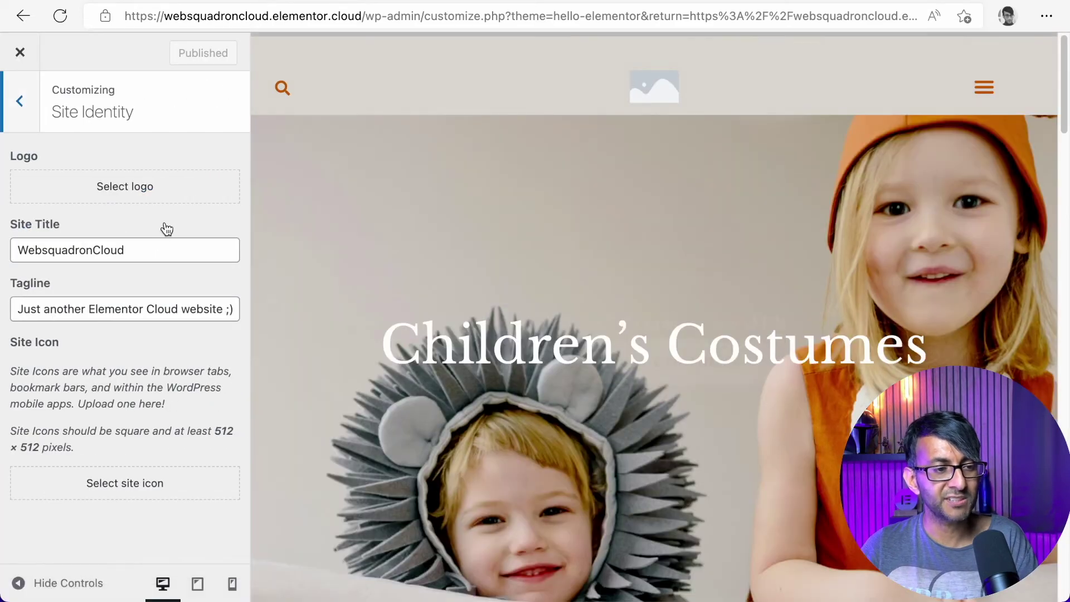
Set the bird icon as the site logo without cropping, and publish it.
click(148, 189)
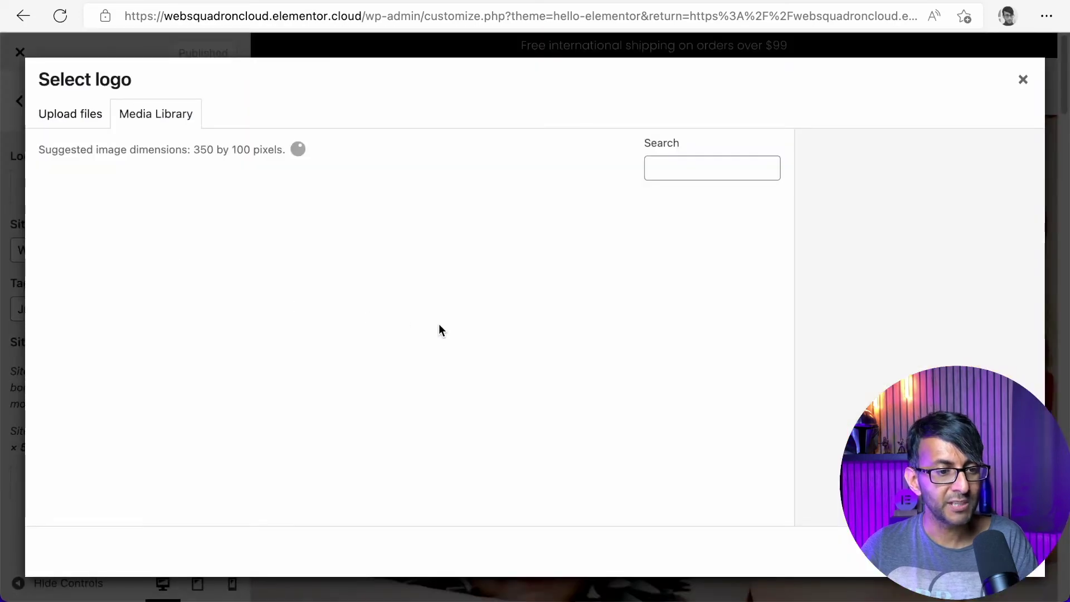
scroll(467, 416, down, 10)
scroll(466, 415, up, 5)
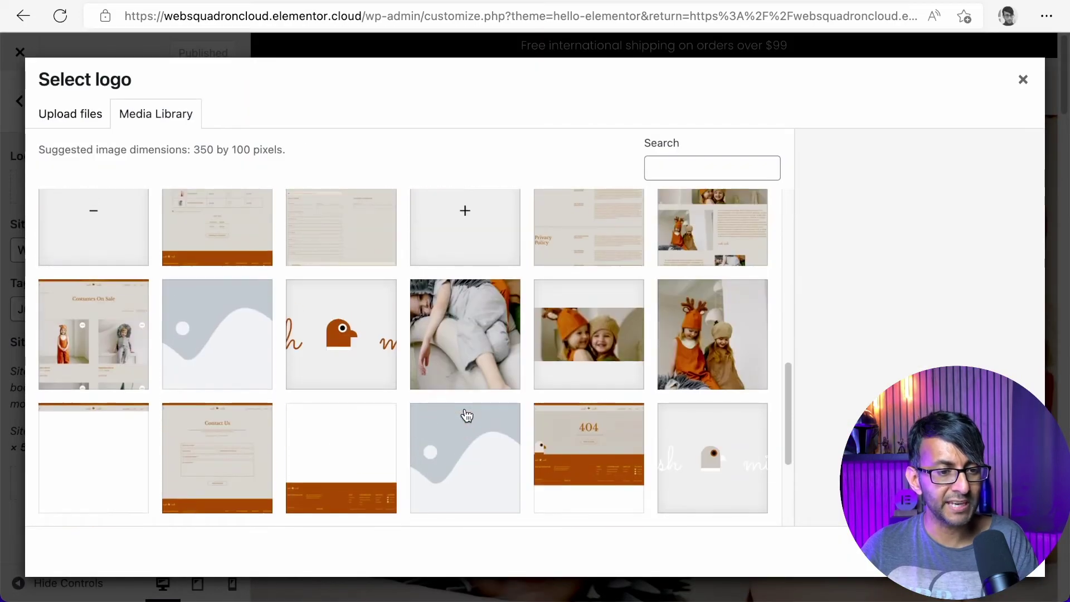
click(354, 227)
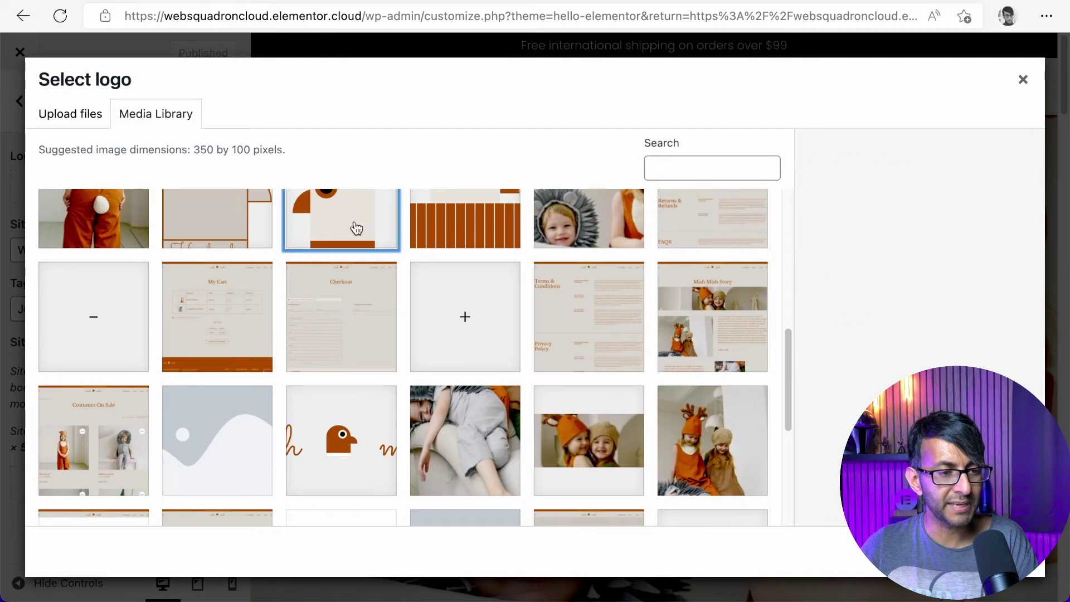
click(1003, 552)
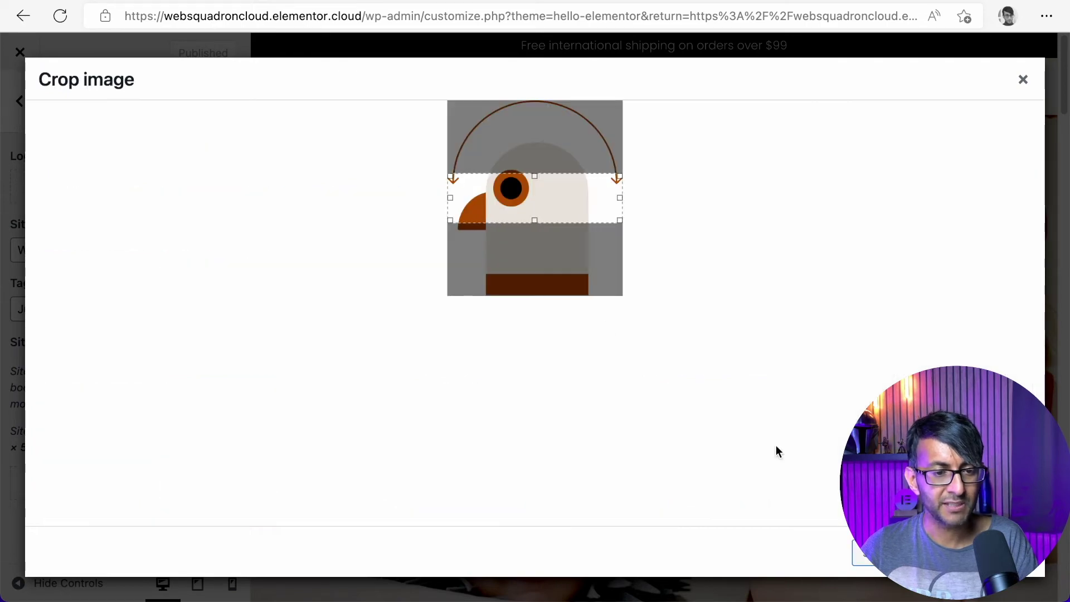
click(913, 552)
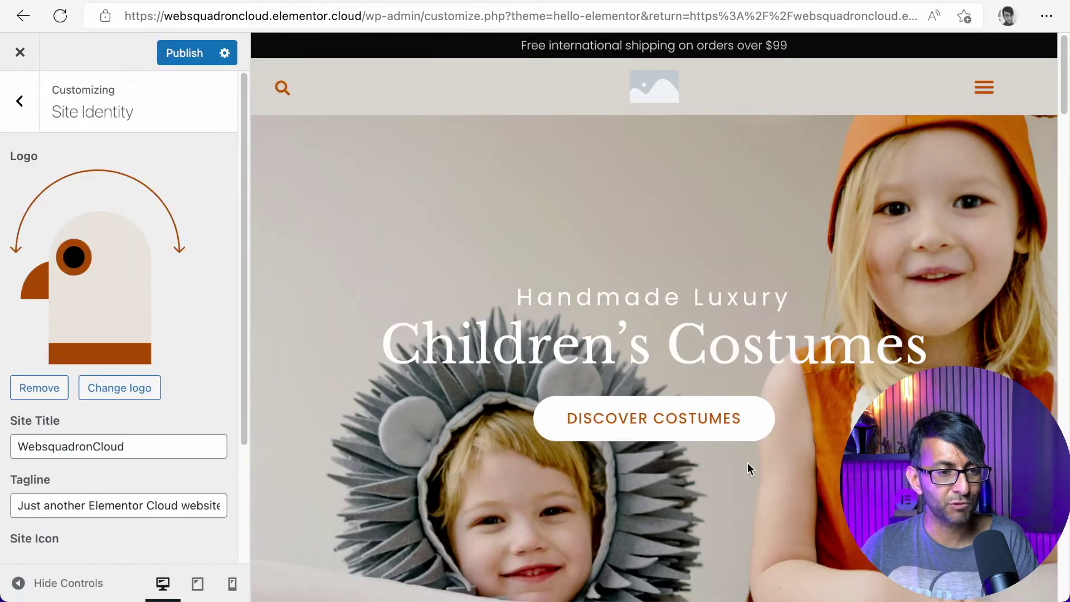
click(184, 52)
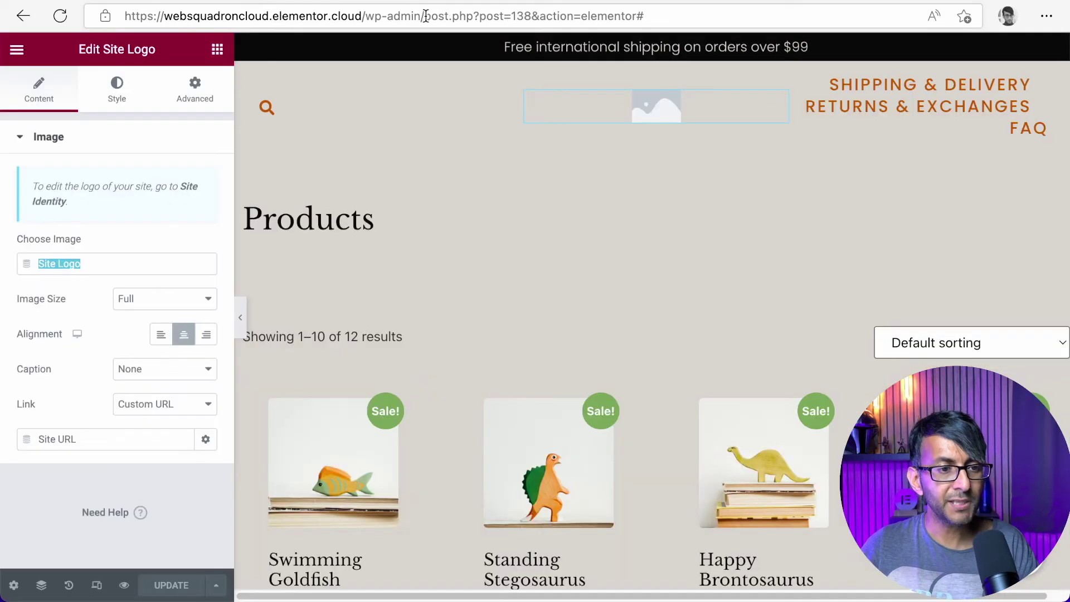
Go from the WordPress dashboard to the Saved Templates list.
click(834, 25)
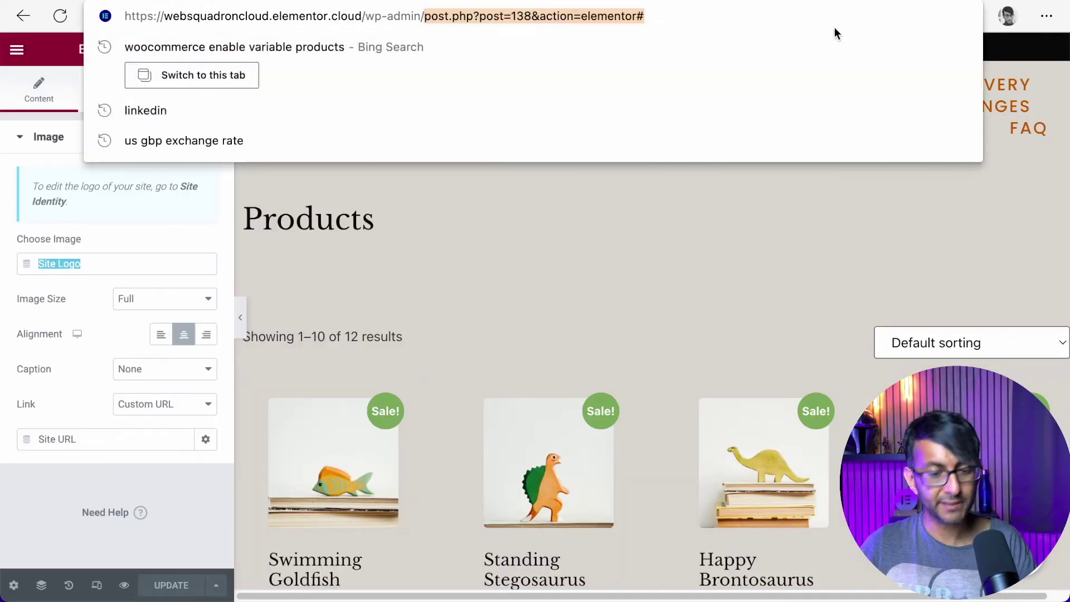
key(BackSpace)
key(Return)
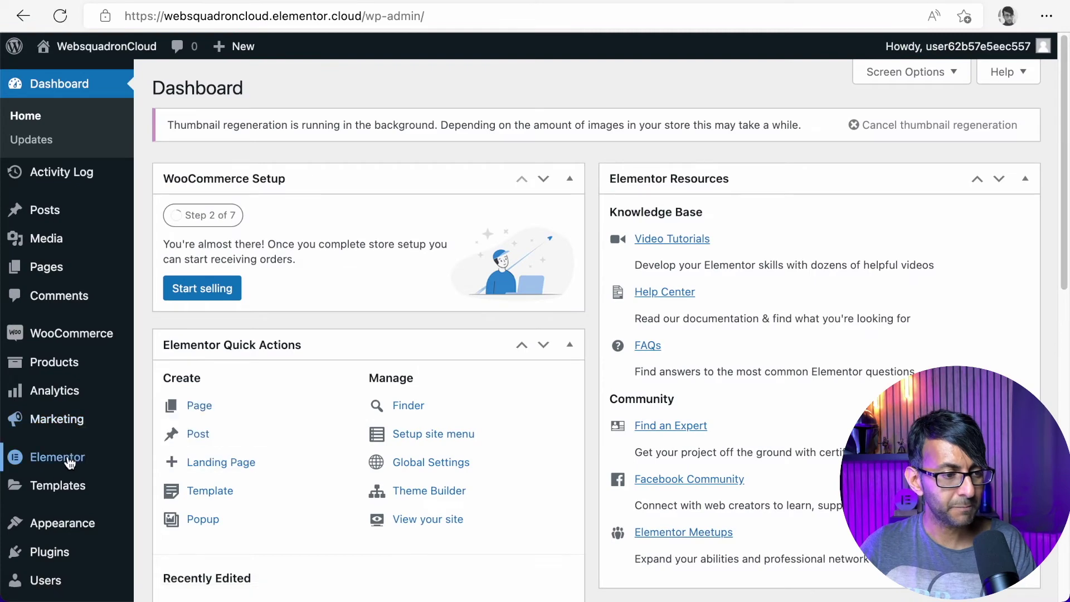
mouse_move(58, 485)
click(216, 415)
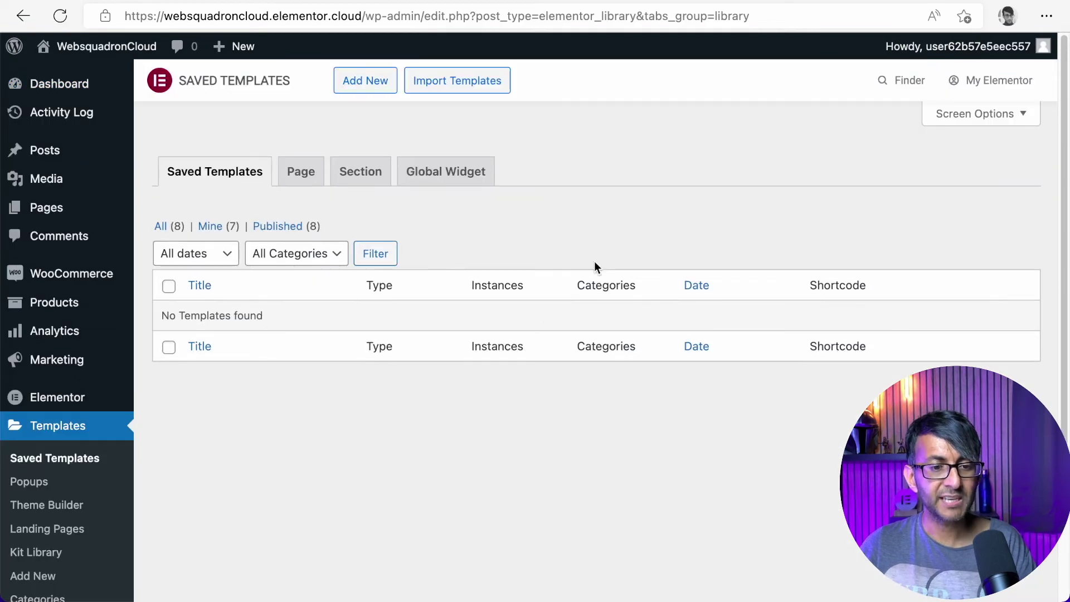
Create a Single Product template named 'Single Product Template'.
click(365, 81)
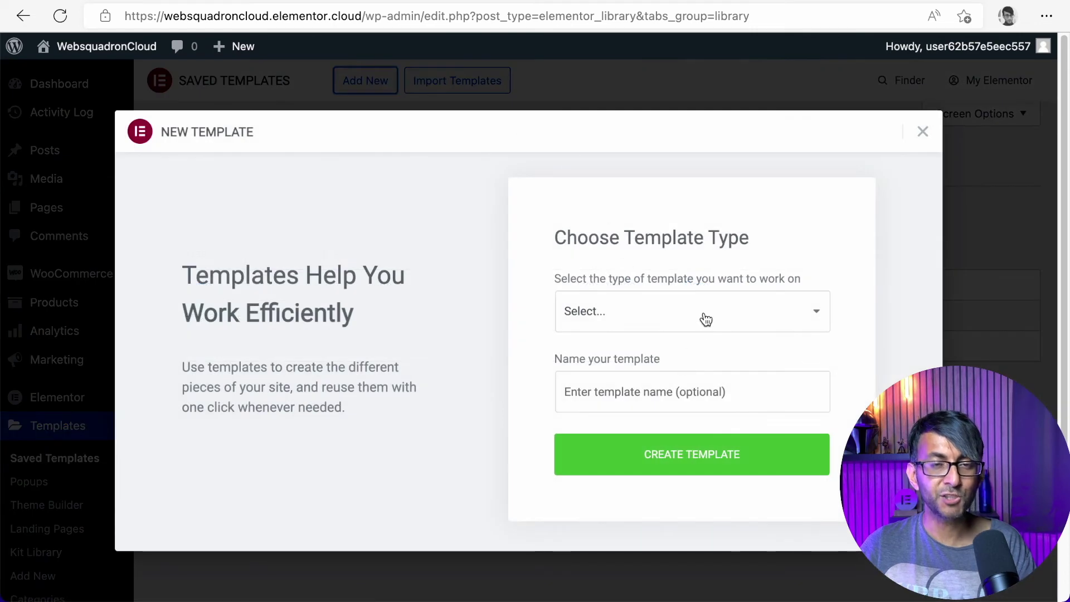
click(705, 319)
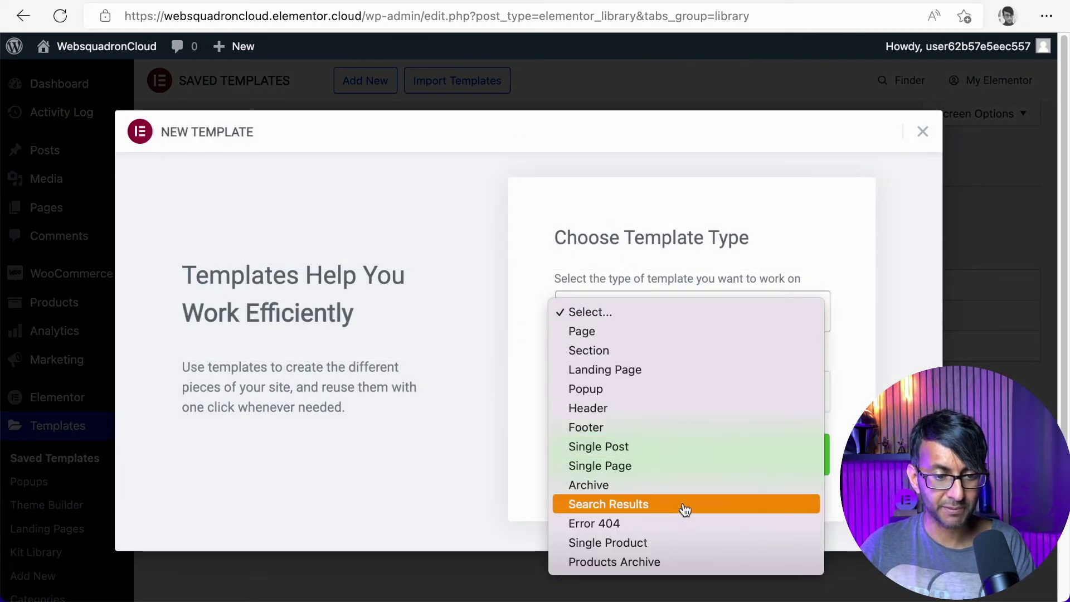
click(680, 544)
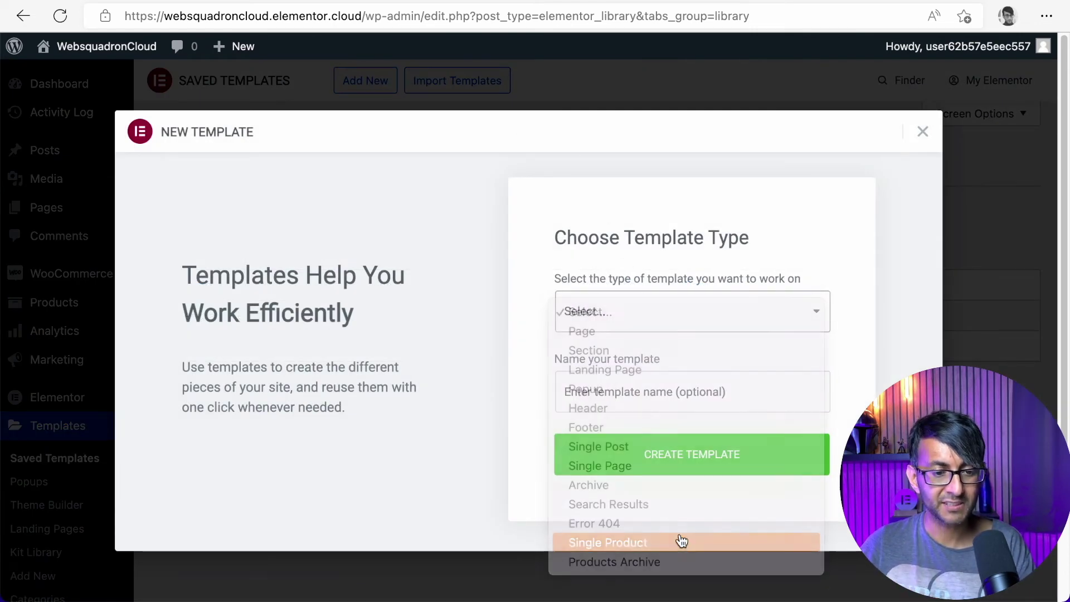
click(671, 393)
text(Single Product Template)
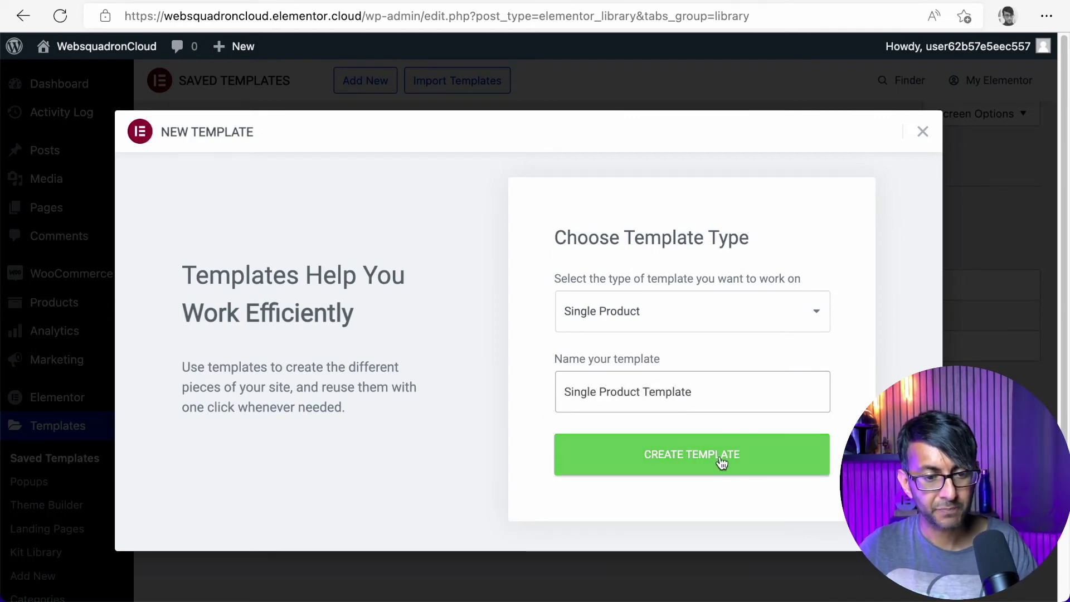
click(720, 461)
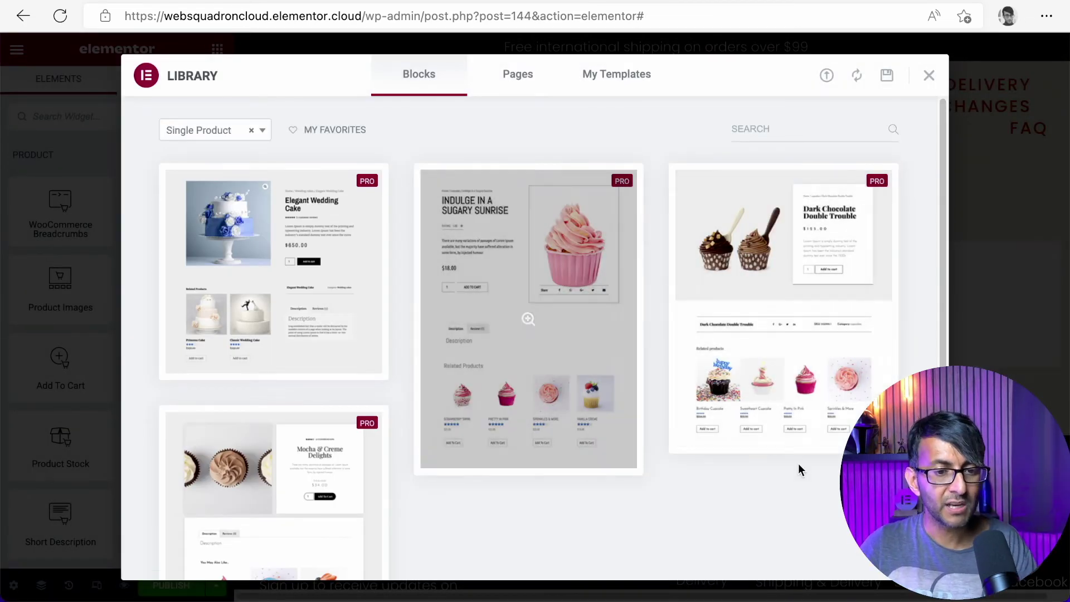
Insert the Mocha & Creme Delights block, previewing Swimming Goldfish with Add To Cart.
scroll(377, 450, down, 3)
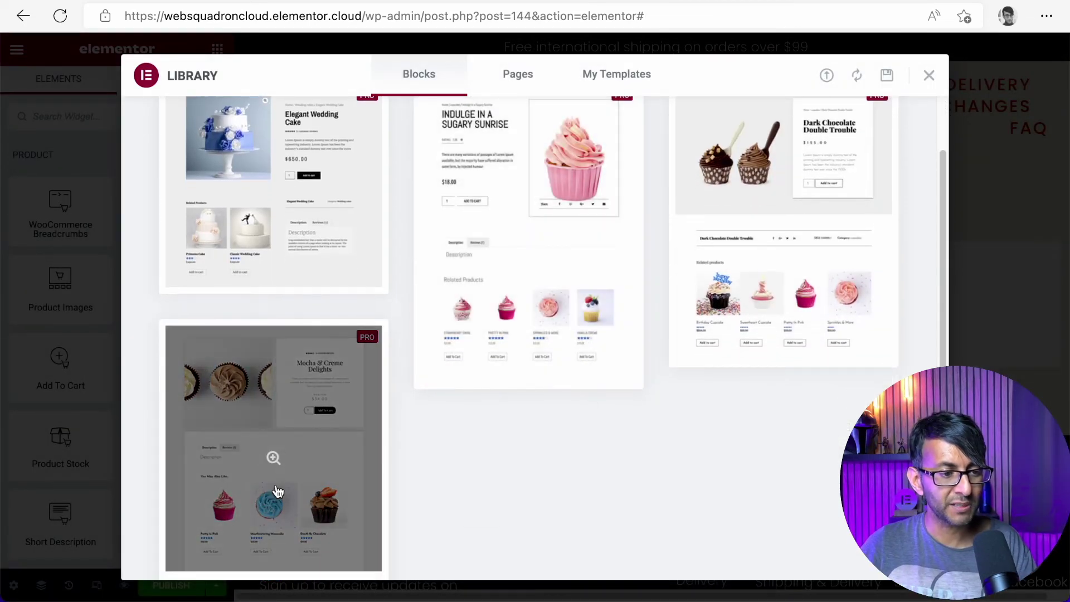
scroll(273, 488, down, 5)
click(199, 353)
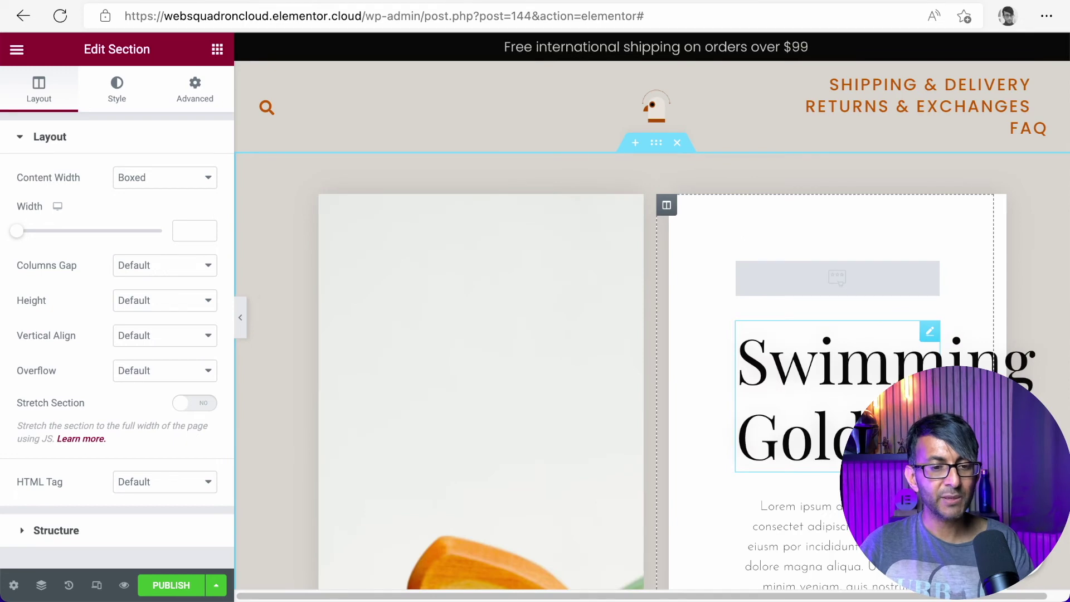
scroll(545, 392, down, 3)
scroll(544, 392, down, 6)
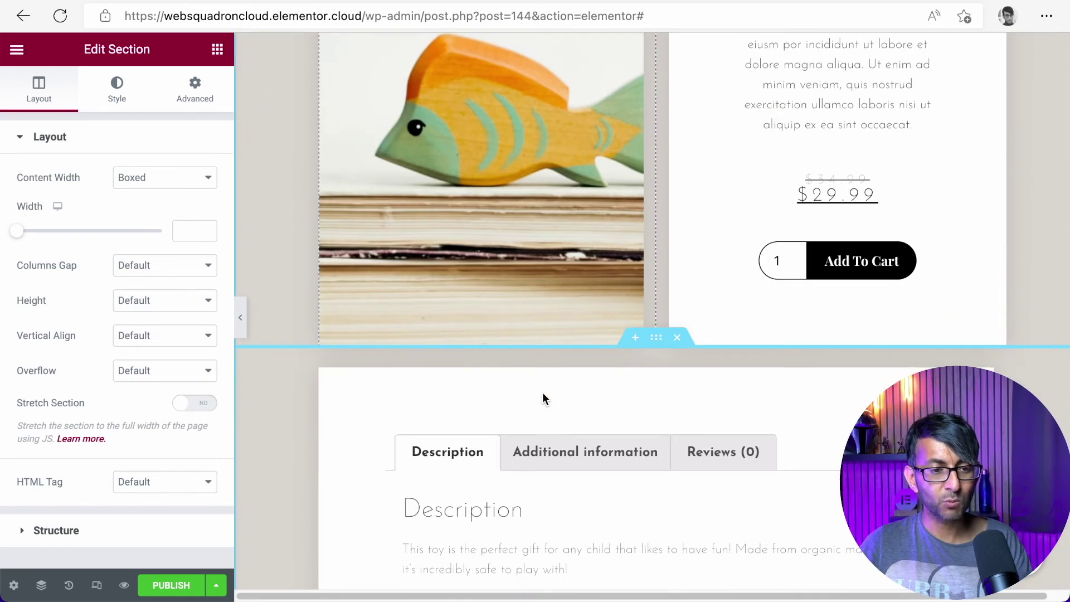
scroll(547, 386, up, 5)
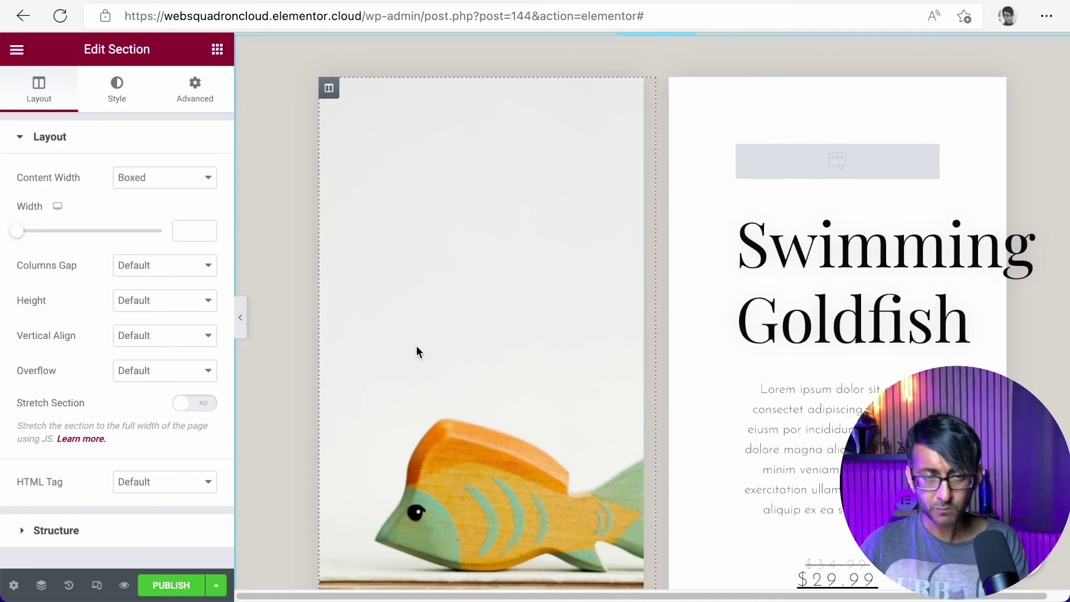
Set the Swimming Goldfish title's typography size to 20 px.
scroll(416, 351, down, 5)
scroll(523, 376, up, 5)
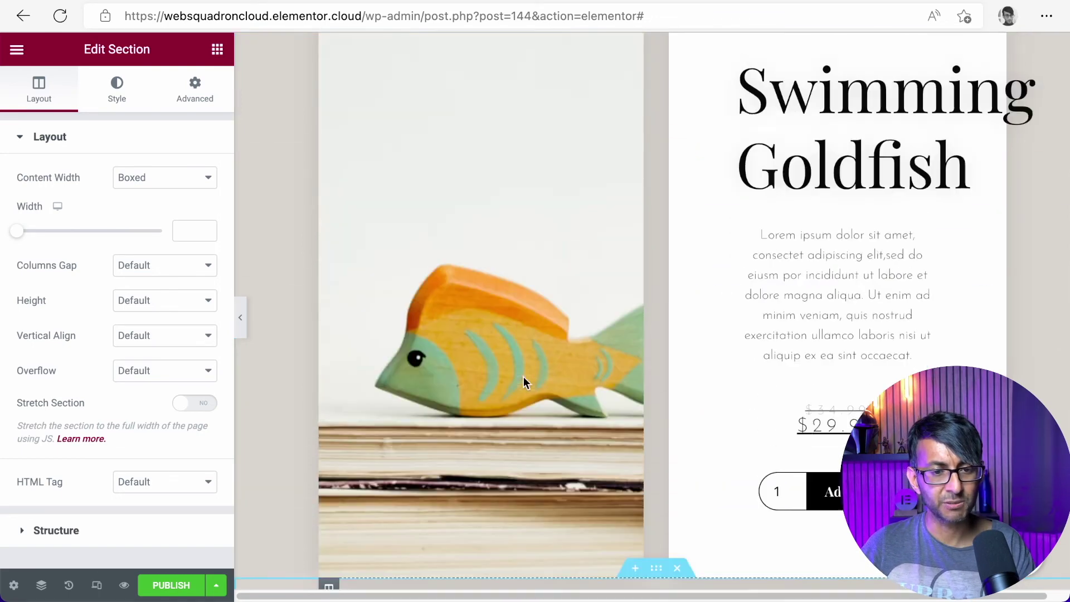
click(929, 127)
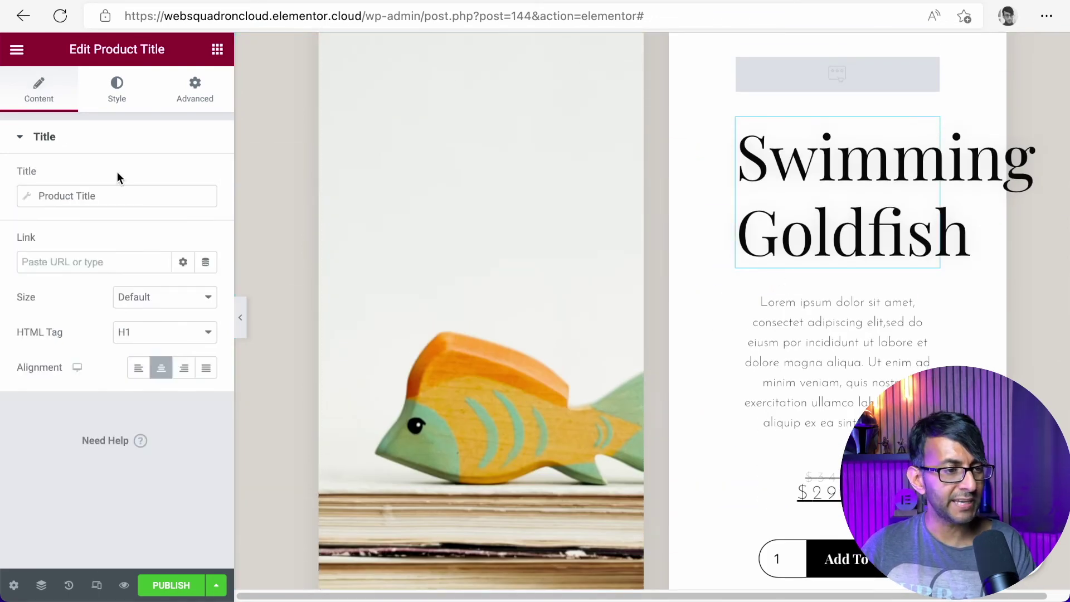
click(120, 98)
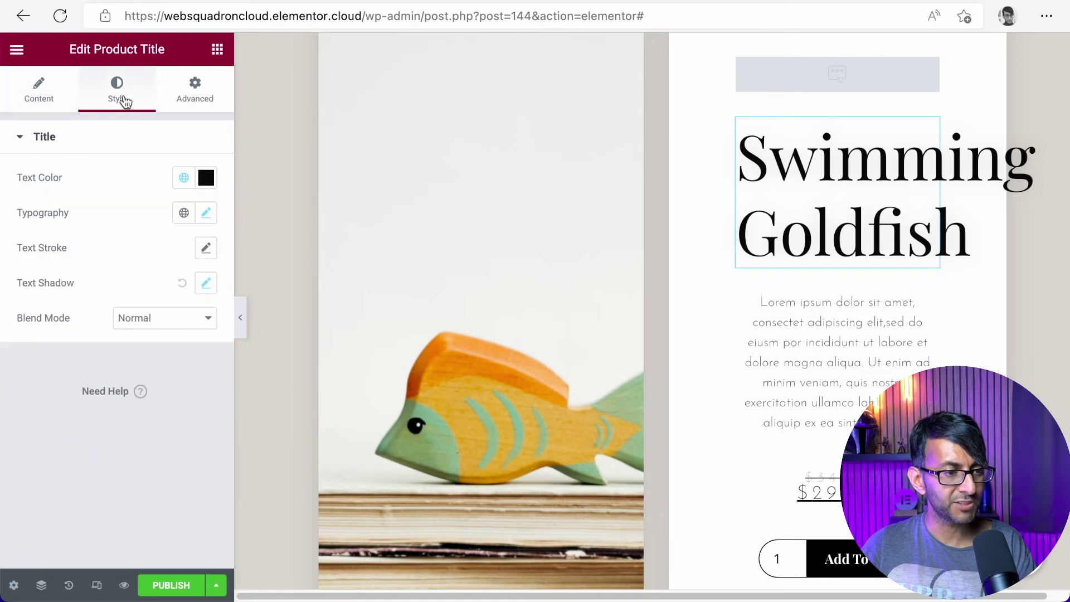
click(207, 214)
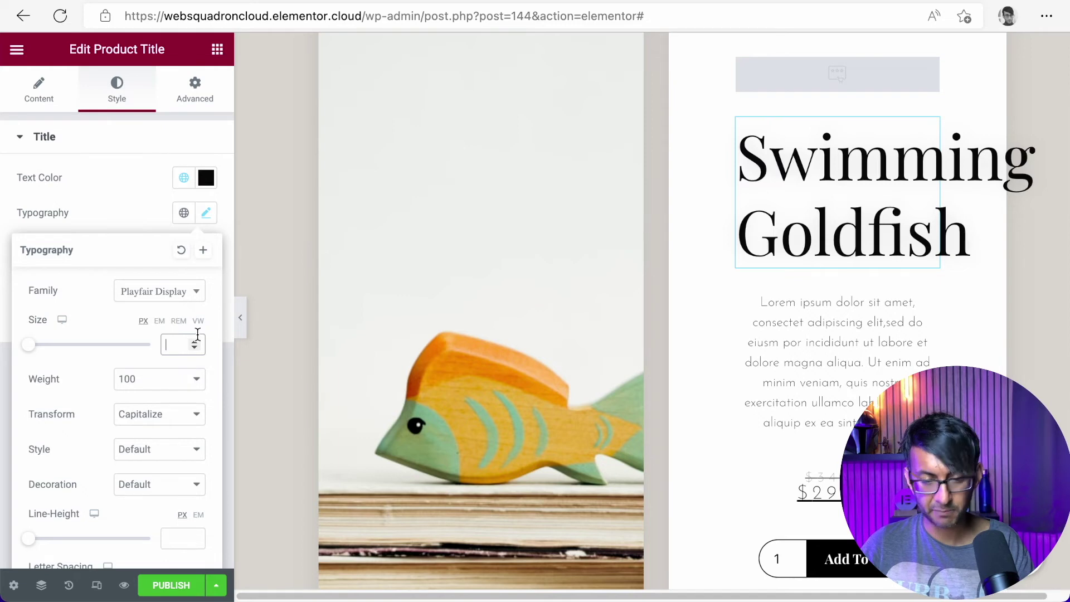
text(20)
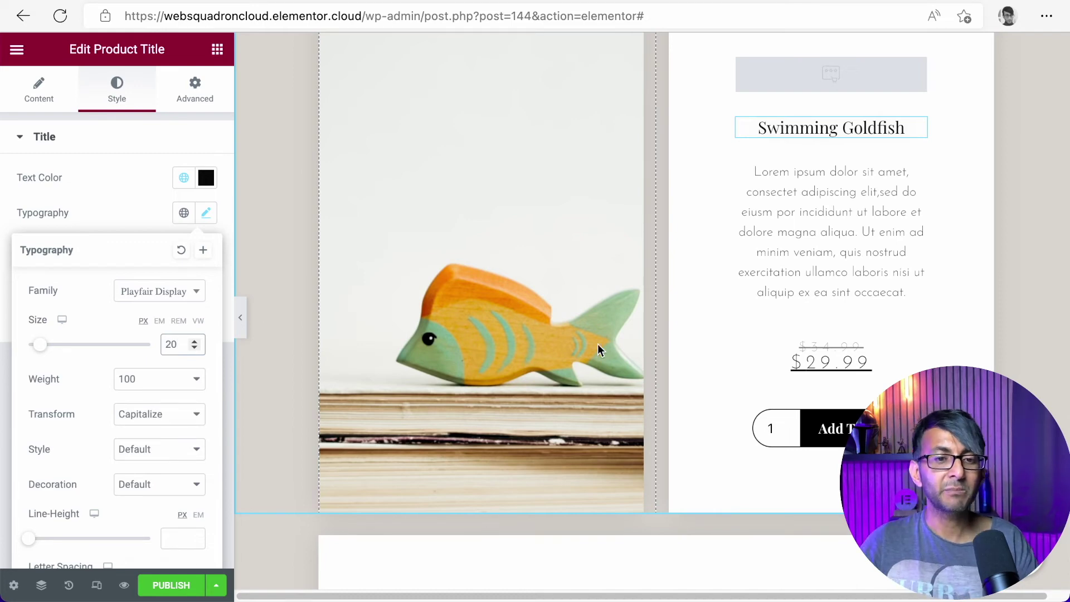
scroll(551, 310, up, 3)
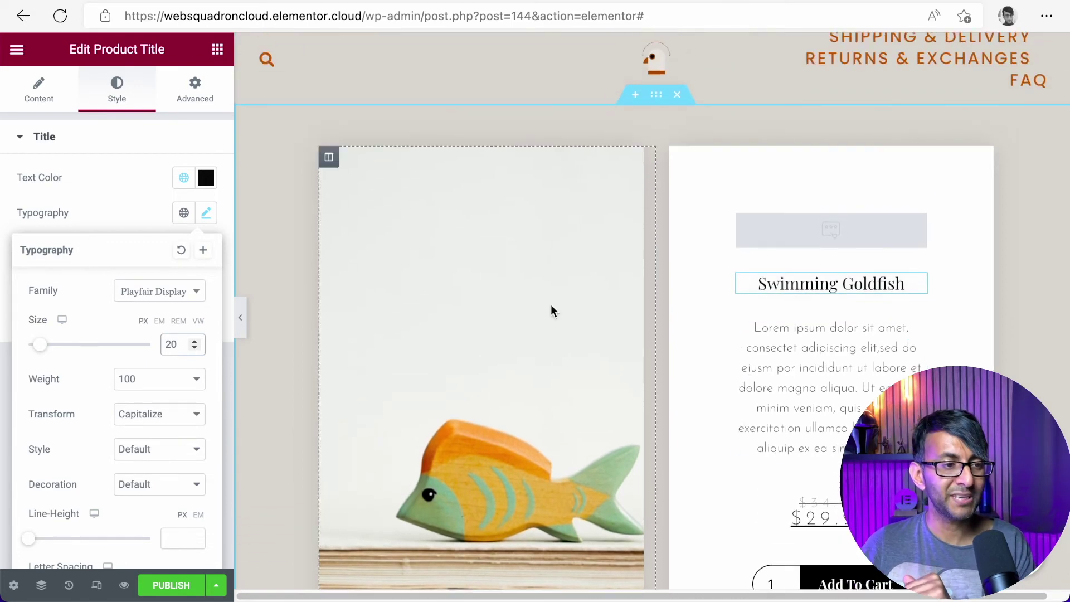
click(215, 51)
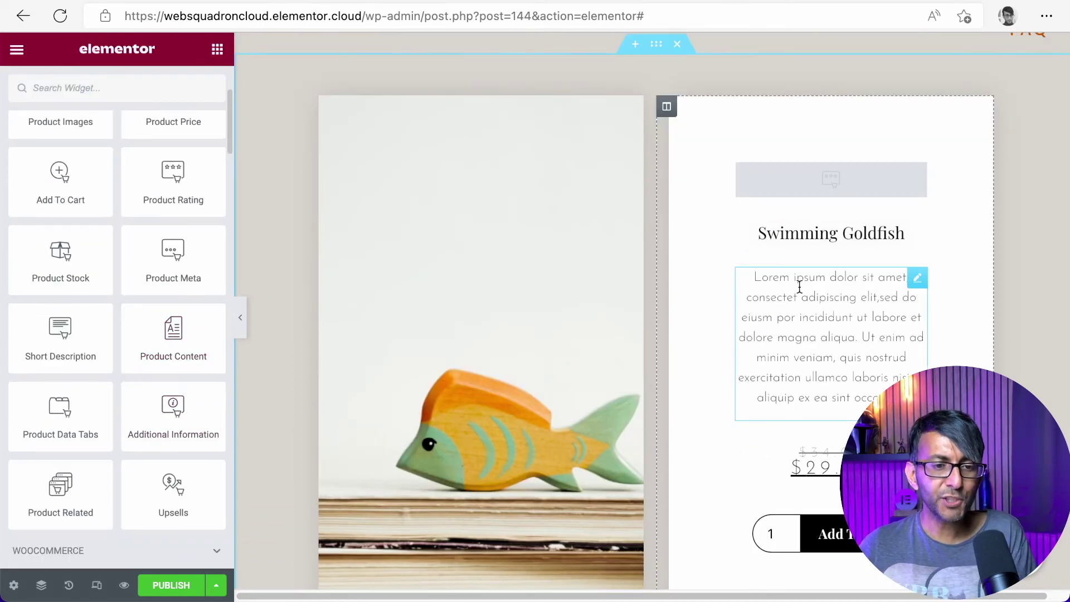
Move the details column left of the image and Add To Cart above the title, undoing a stray move.
drag(666, 106, 315, 107)
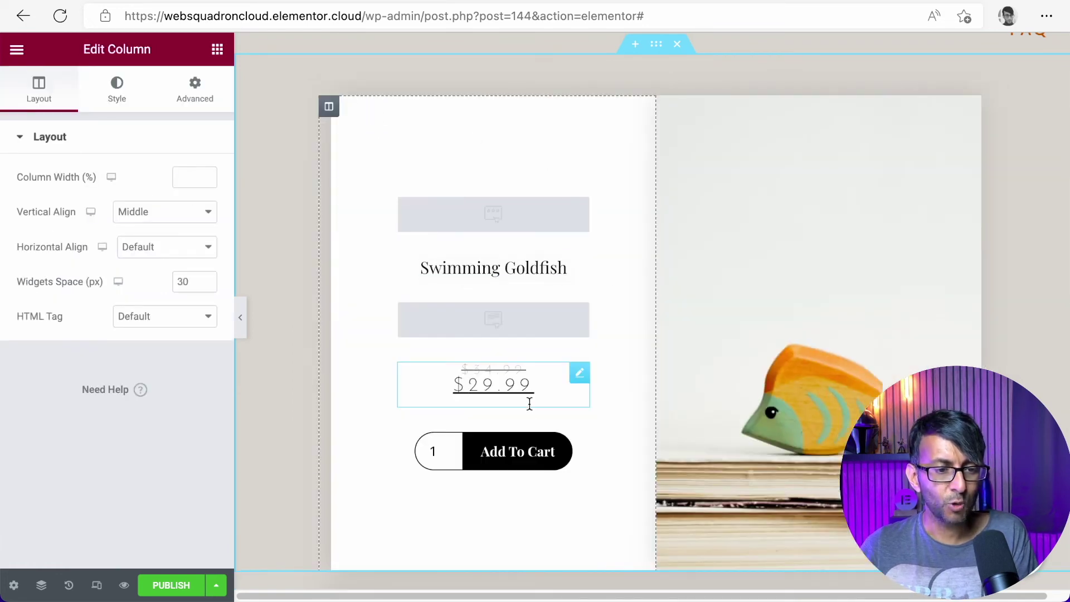
drag(571, 517, 556, 223)
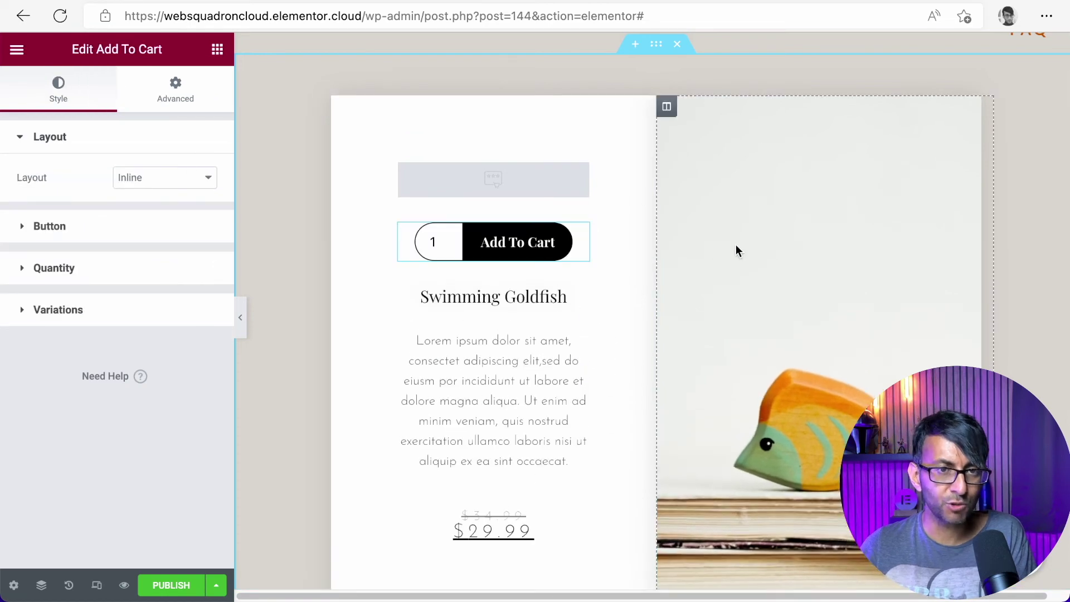
drag(580, 237, 808, 524)
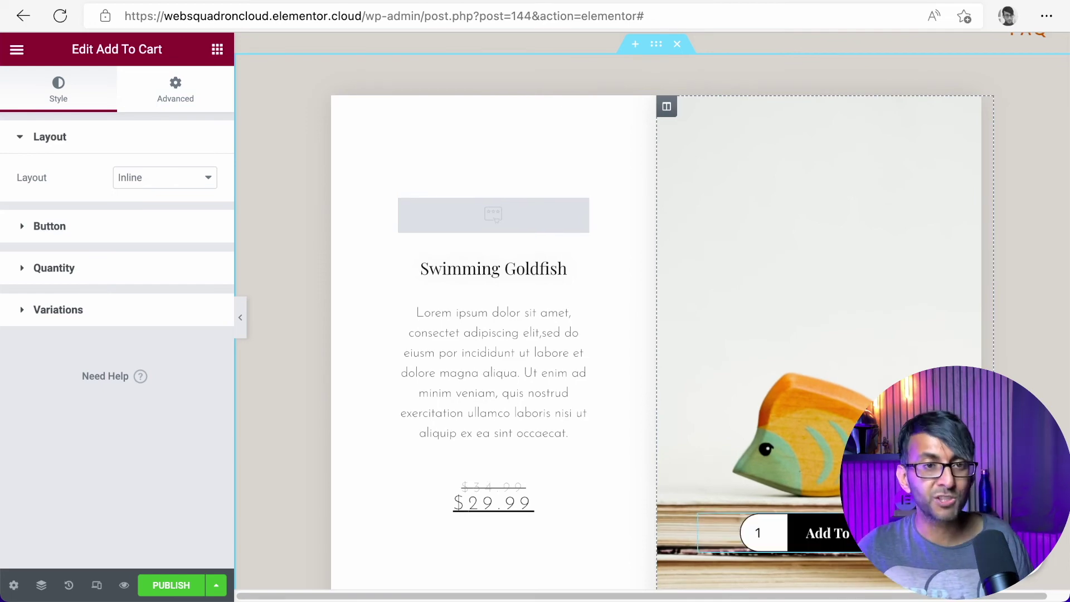
key(ctrl+z)
scroll(60, 368, down, 3)
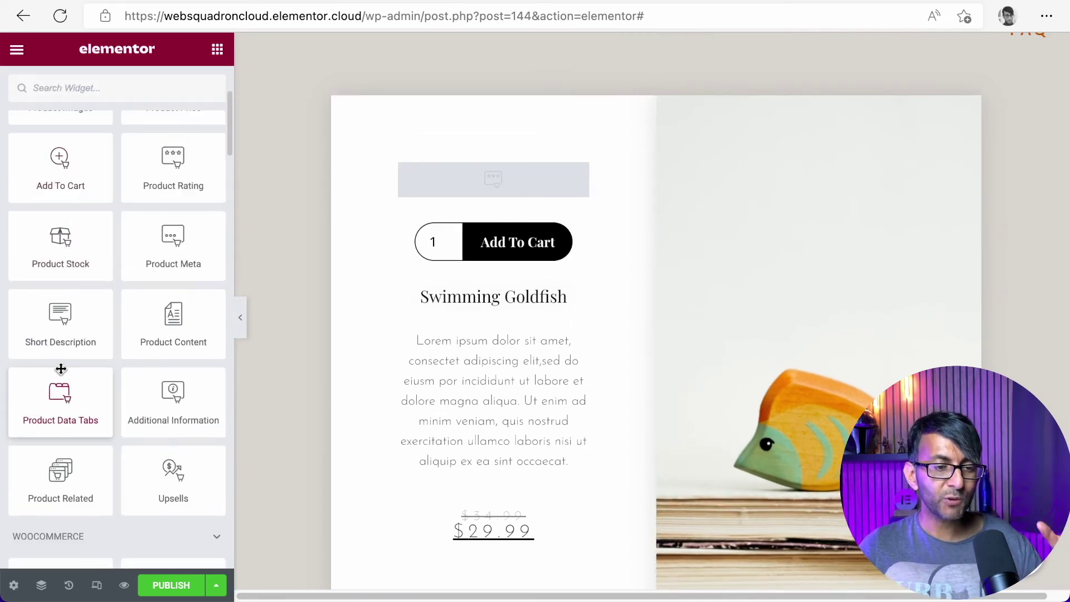
Publish the Single Product Template for all Products, replacing the Toys category condition.
click(178, 589)
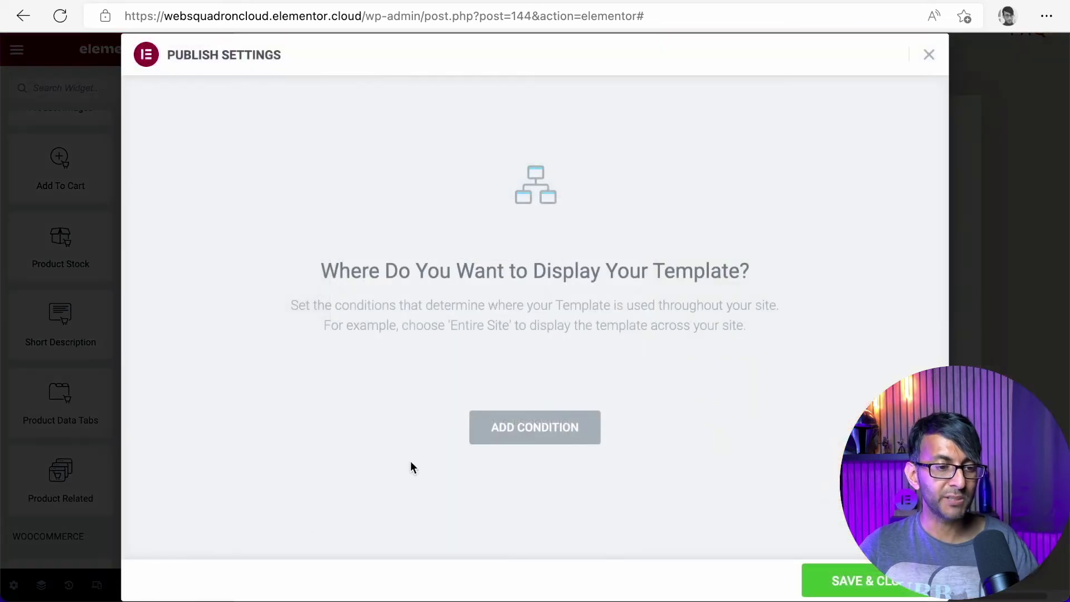
click(534, 423)
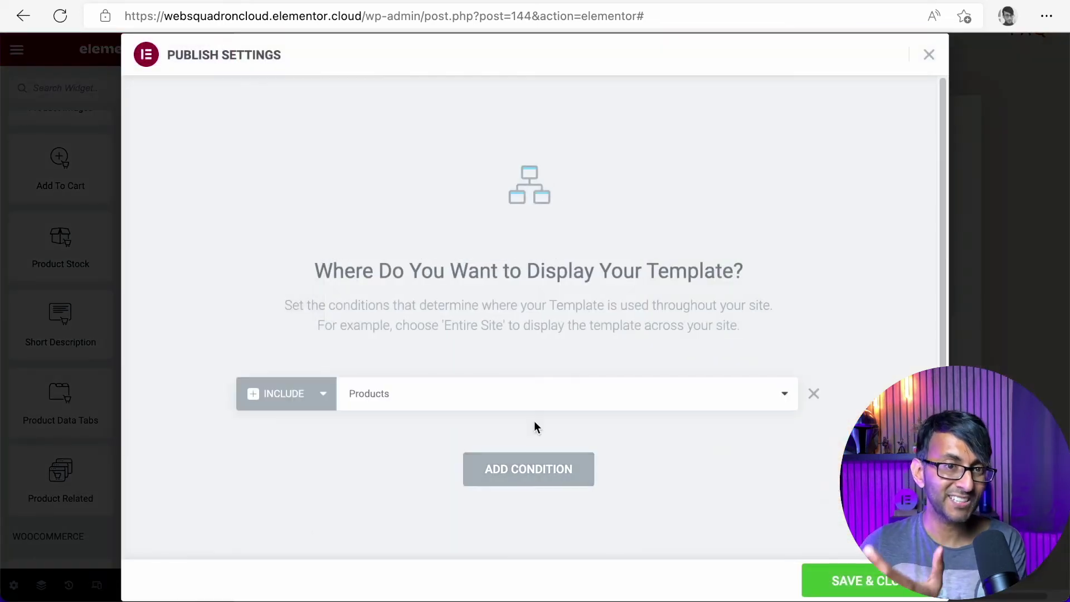
click(381, 401)
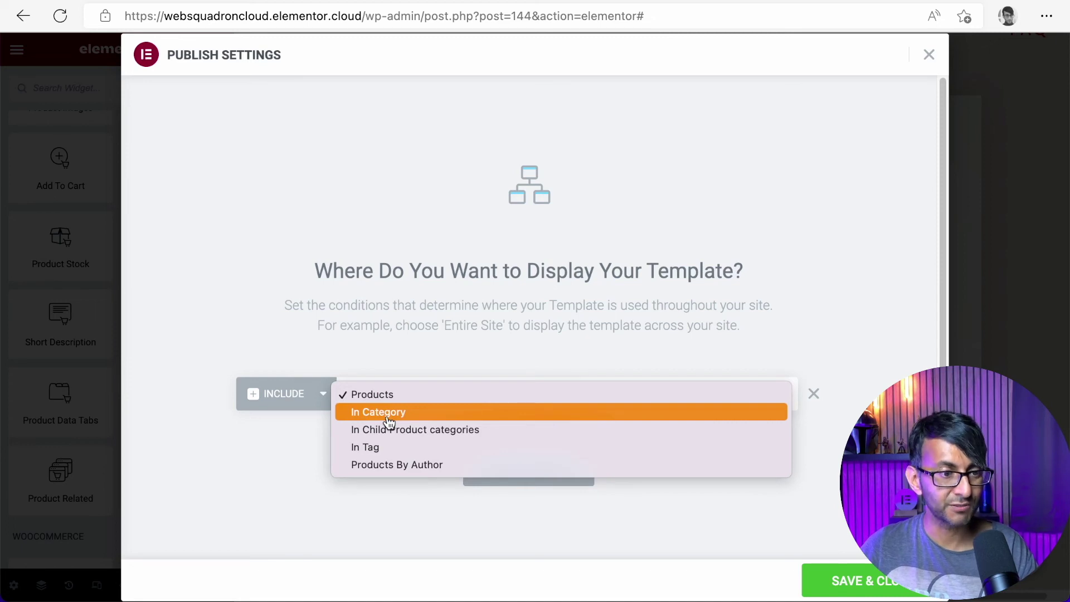
click(388, 415)
click(691, 391)
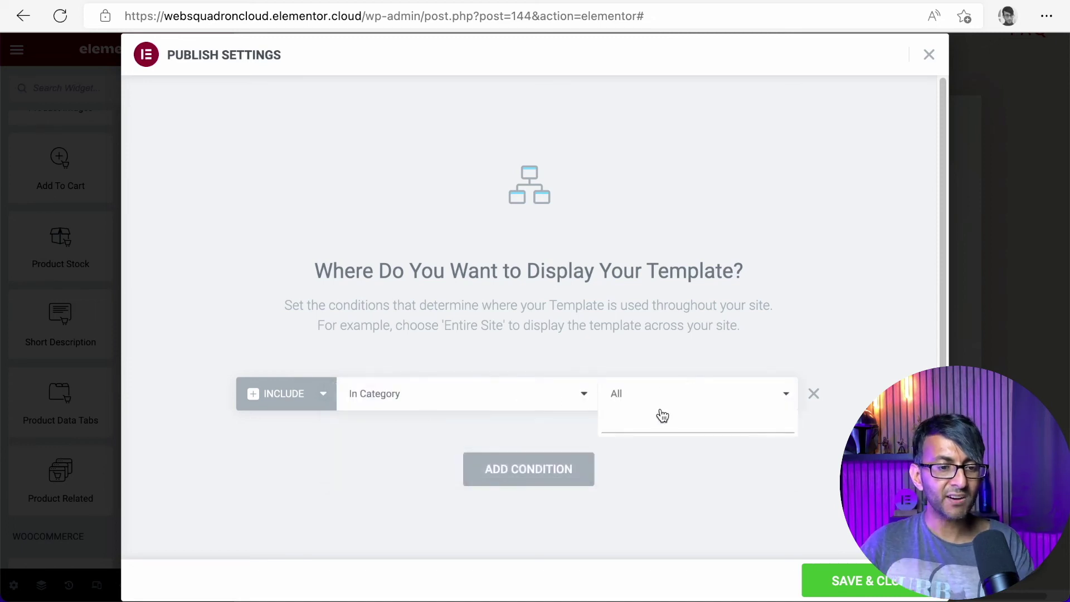
text(toy)
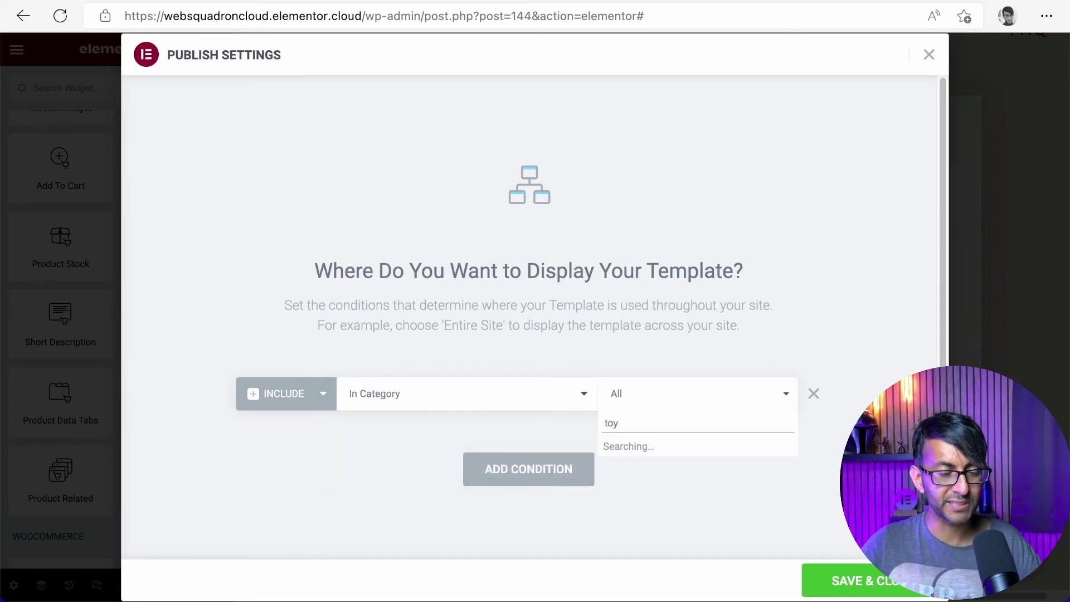
click(646, 448)
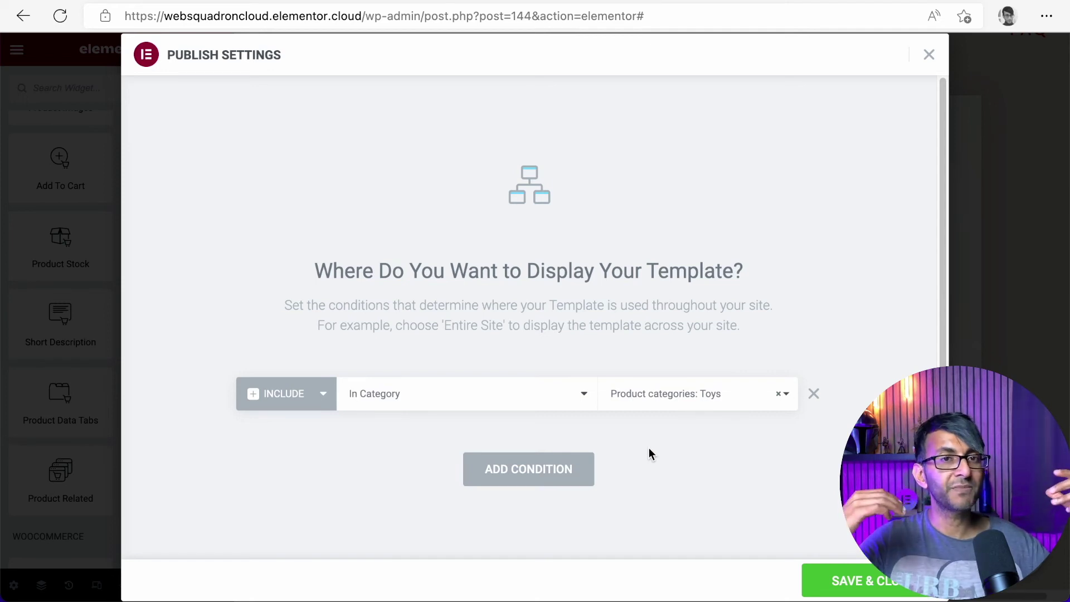
click(494, 406)
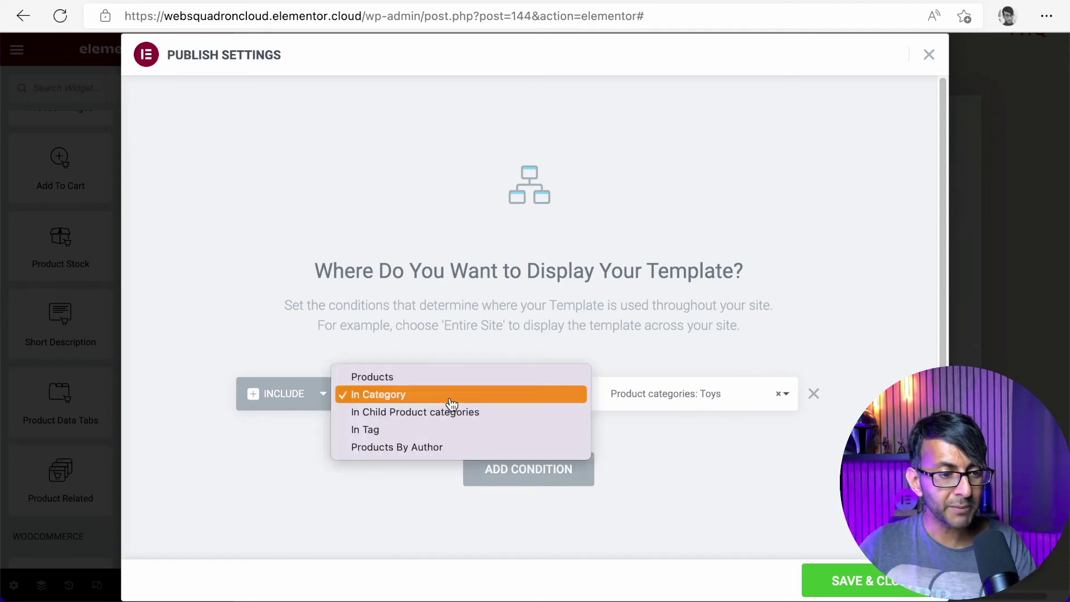
click(449, 379)
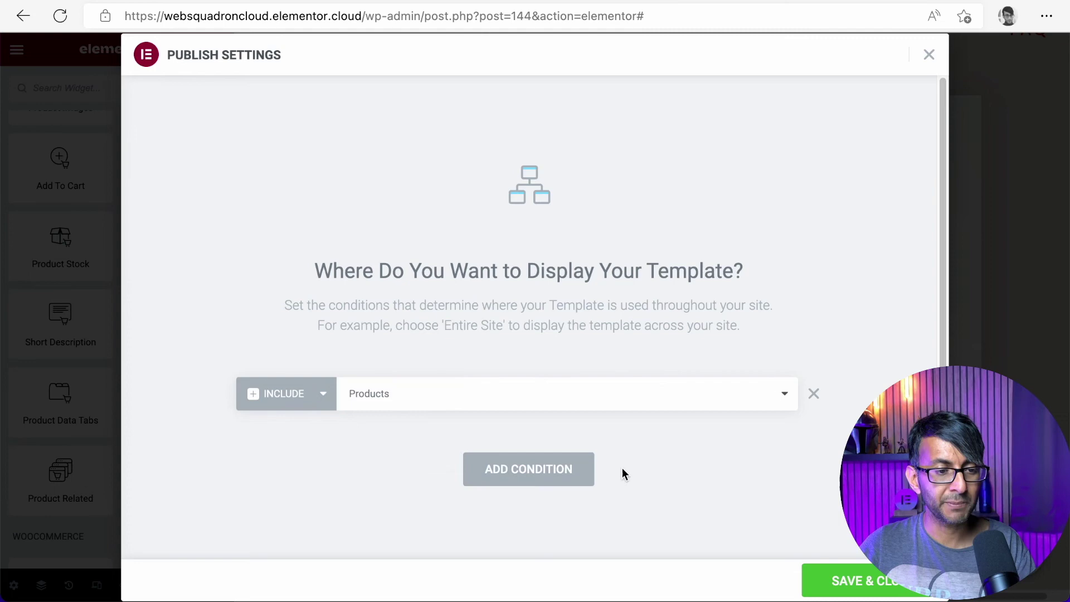
click(862, 583)
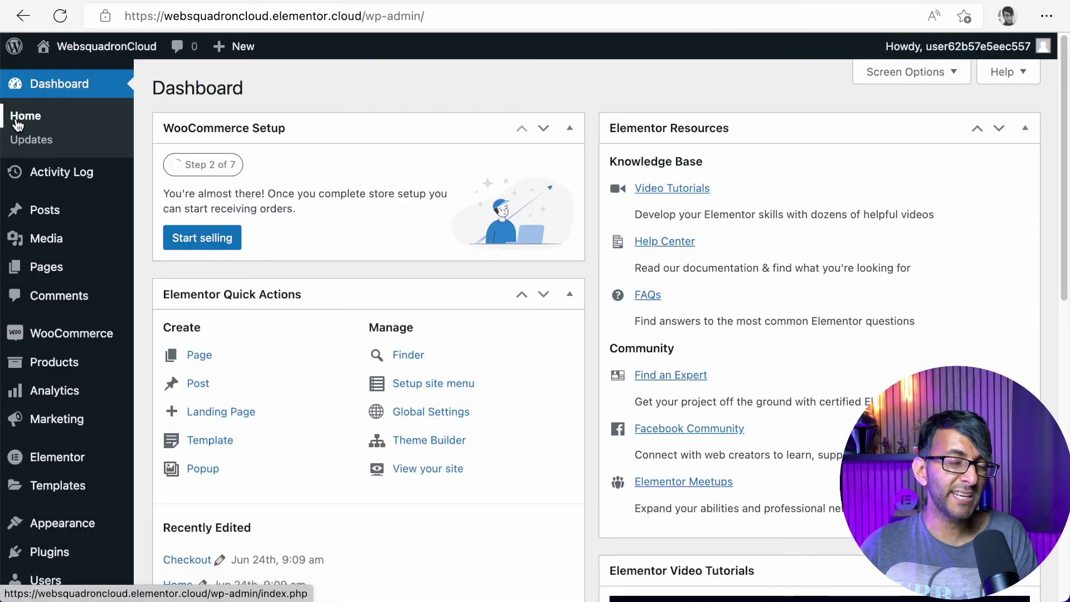
Visit the live store's costume shop listing and open the Angel Costume product page.
mouse_move(86, 56)
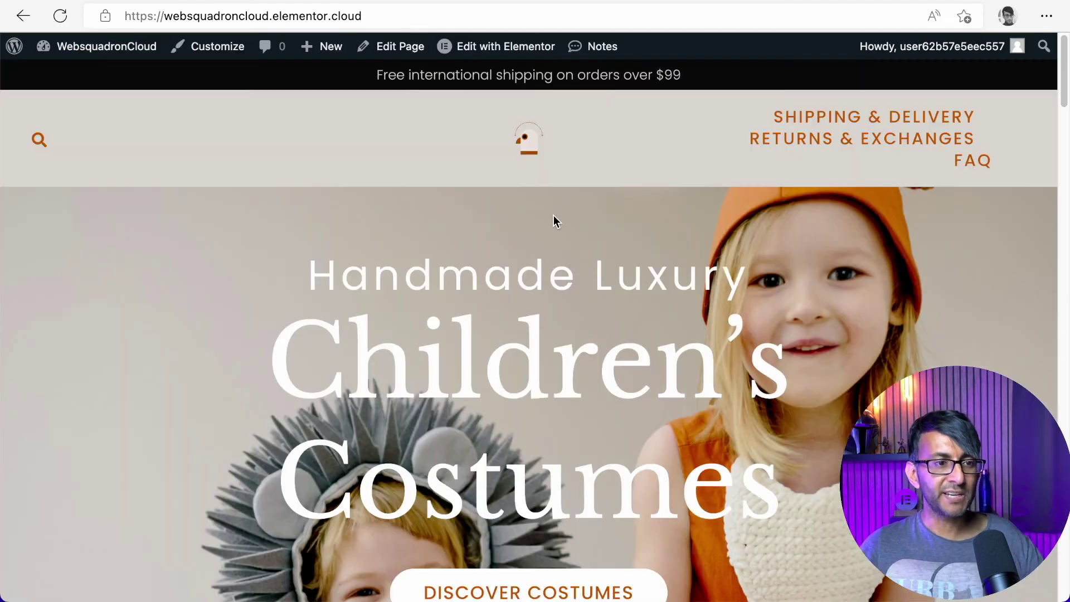
scroll(665, 330, down, 10)
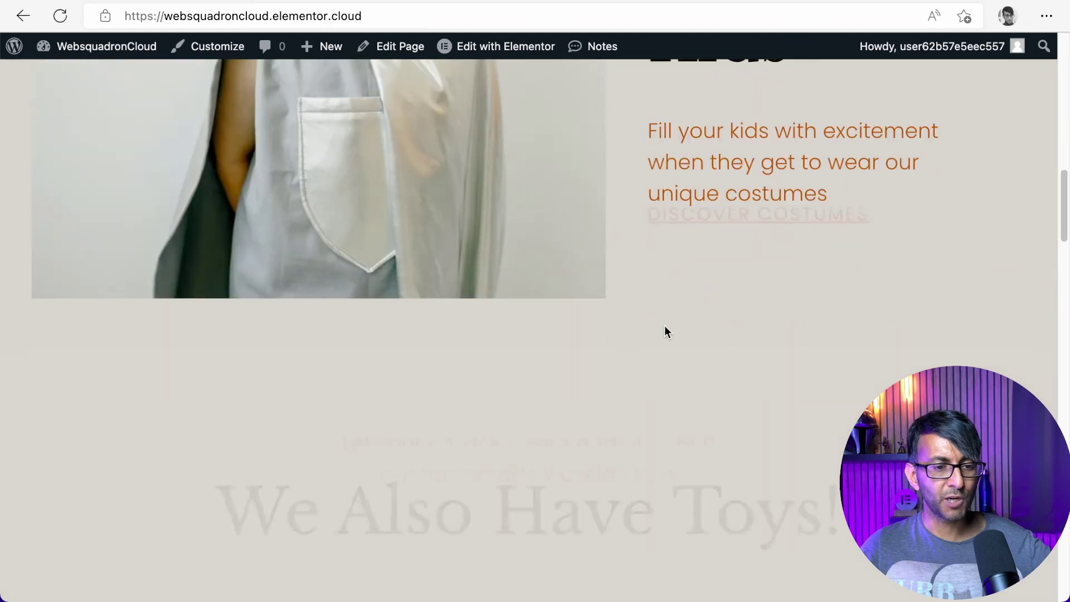
scroll(658, 330, up, 5)
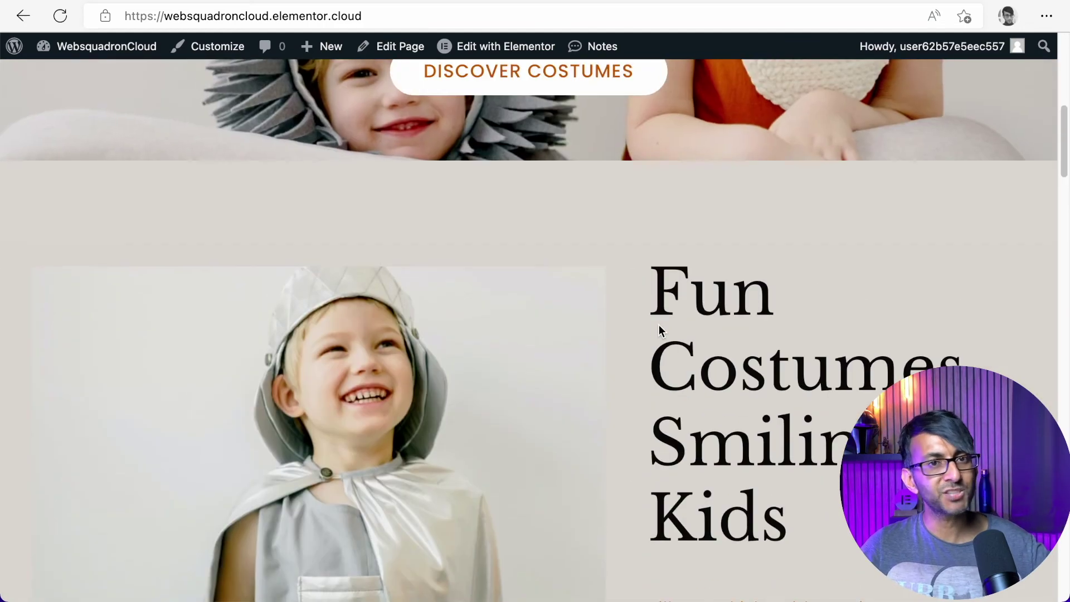
scroll(631, 299, up, 3)
click(570, 222)
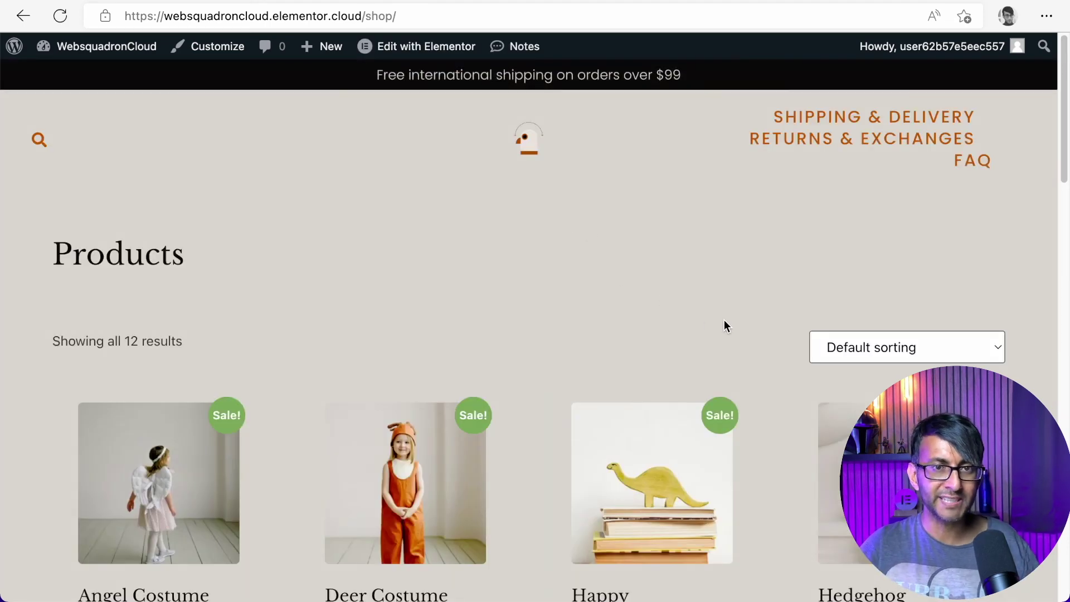
scroll(724, 319, down, 2)
scroll(724, 320, up, 2)
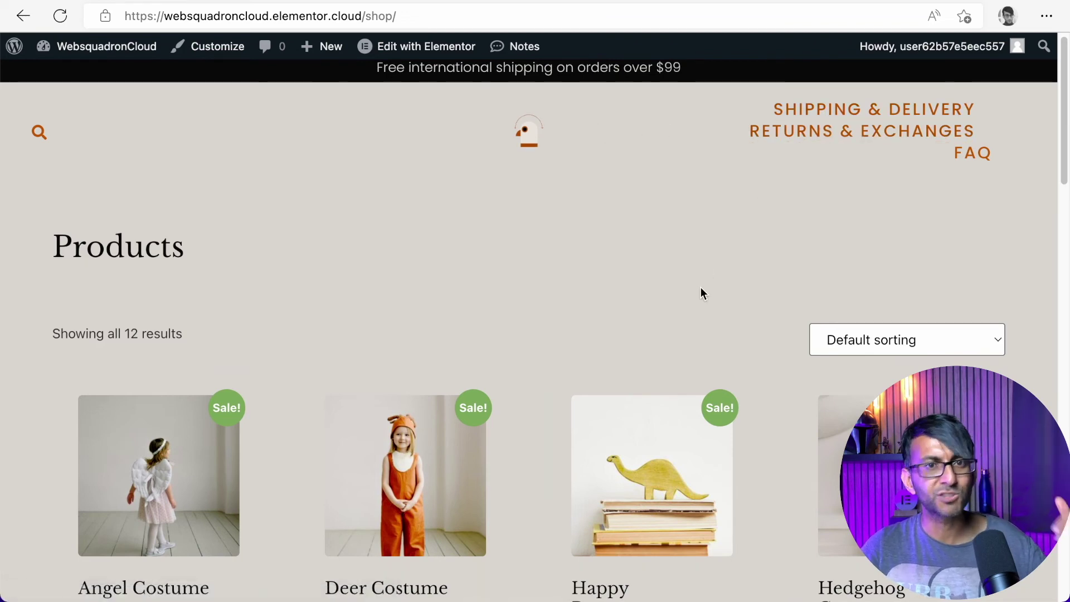
click(40, 134)
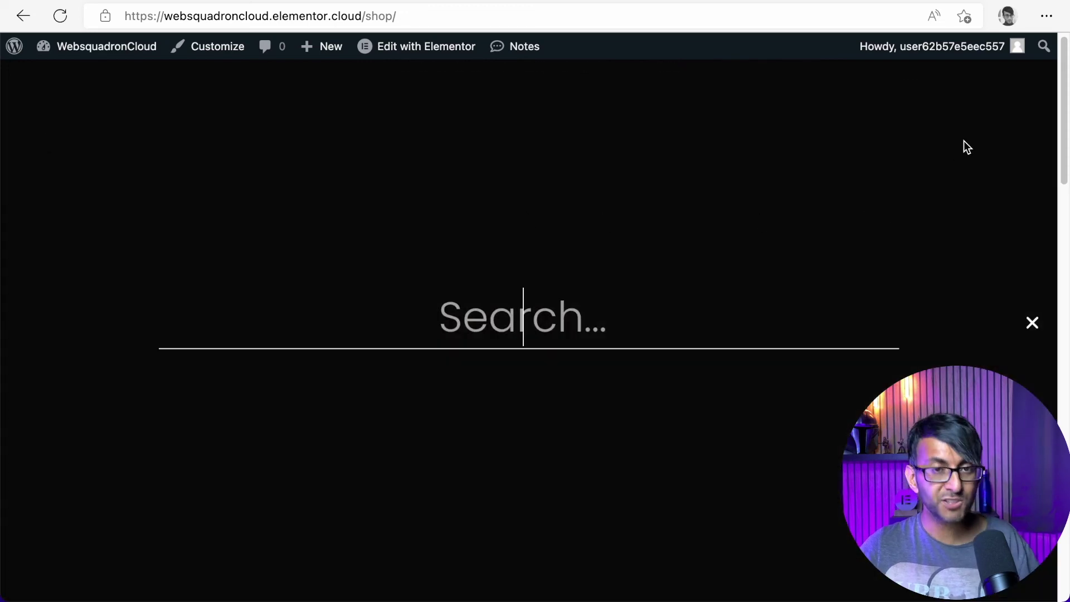
key(Escape)
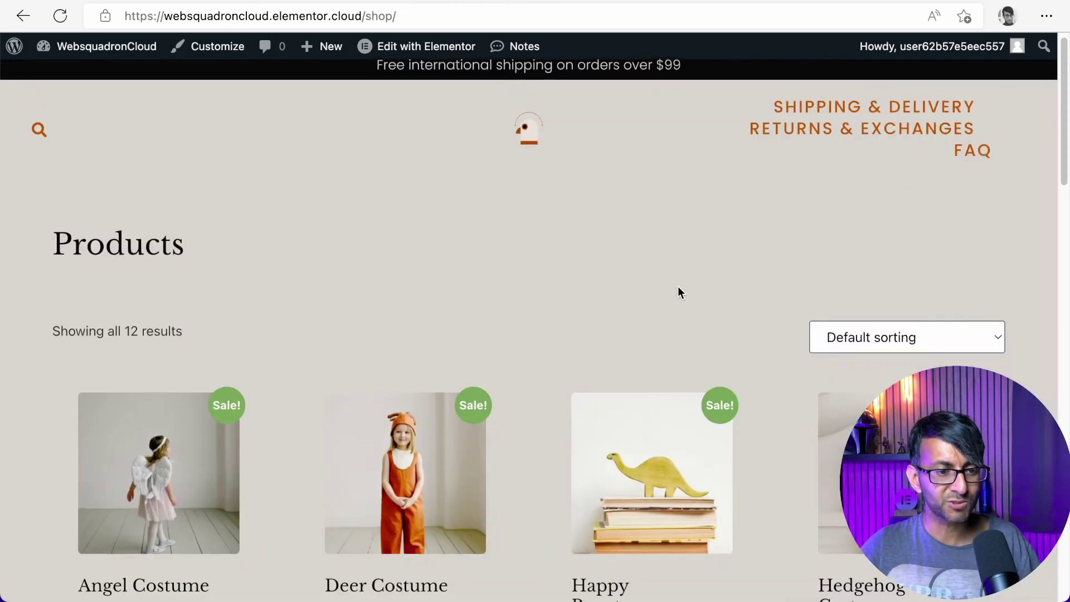
scroll(677, 286, down, 3)
scroll(468, 382, down, 1)
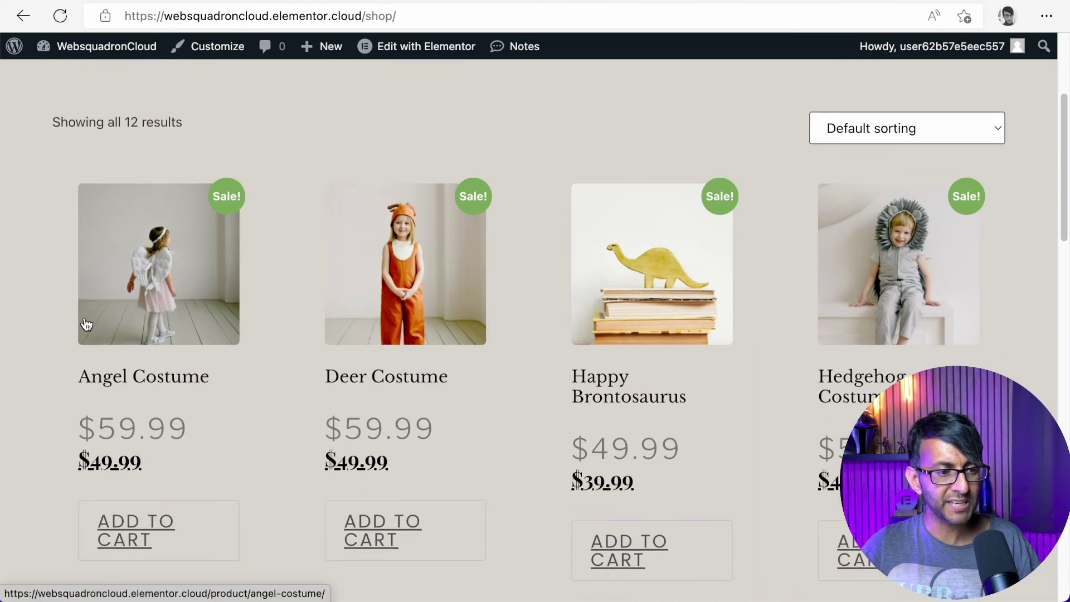
click(165, 283)
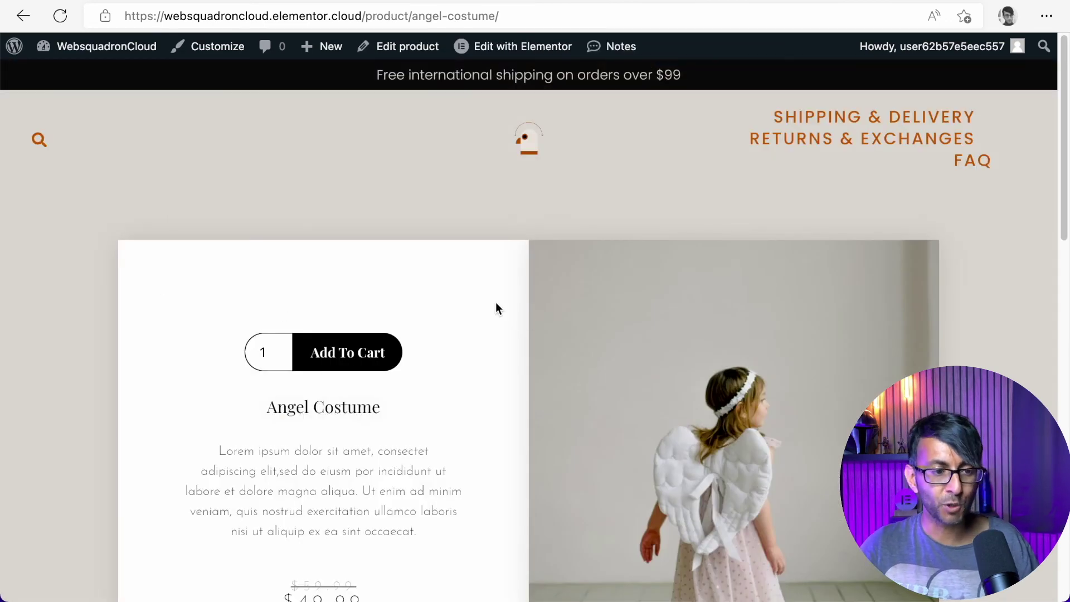
Add the Angel Costume to the cart, view the cart, and proceed to checkout.
scroll(496, 308, down, 3)
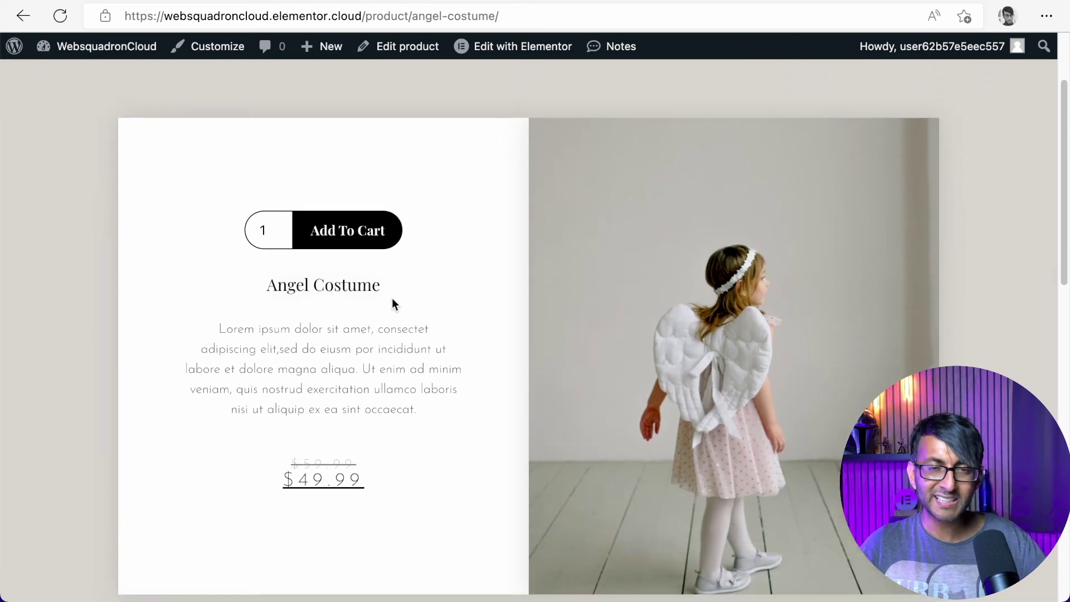
scroll(392, 303, down, 3)
scroll(392, 301, up, 2)
scroll(392, 312, down, 6)
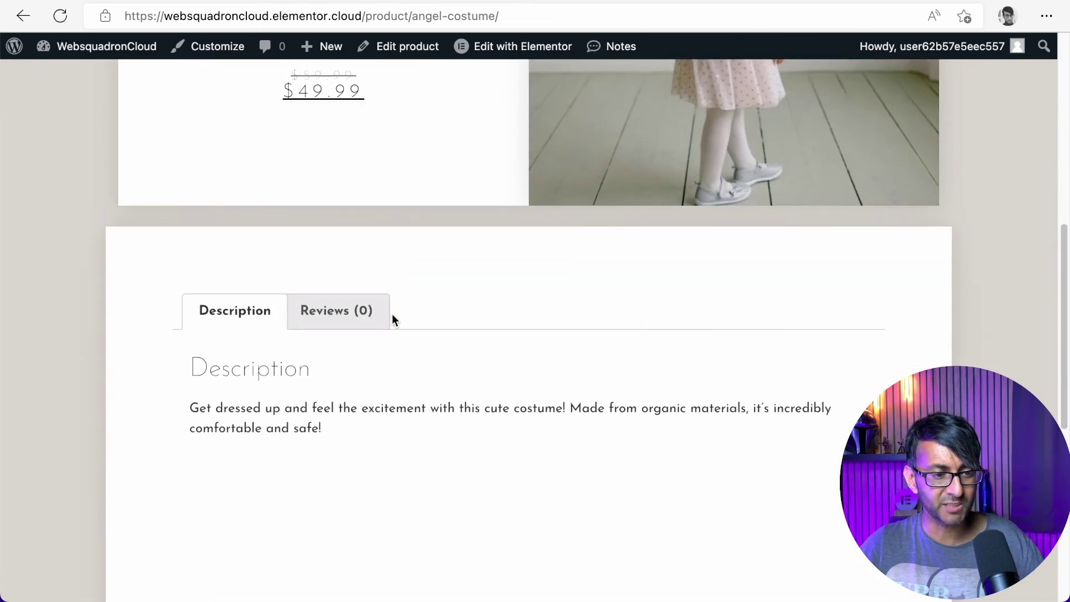
scroll(453, 384, down, 6)
scroll(453, 384, up, 12)
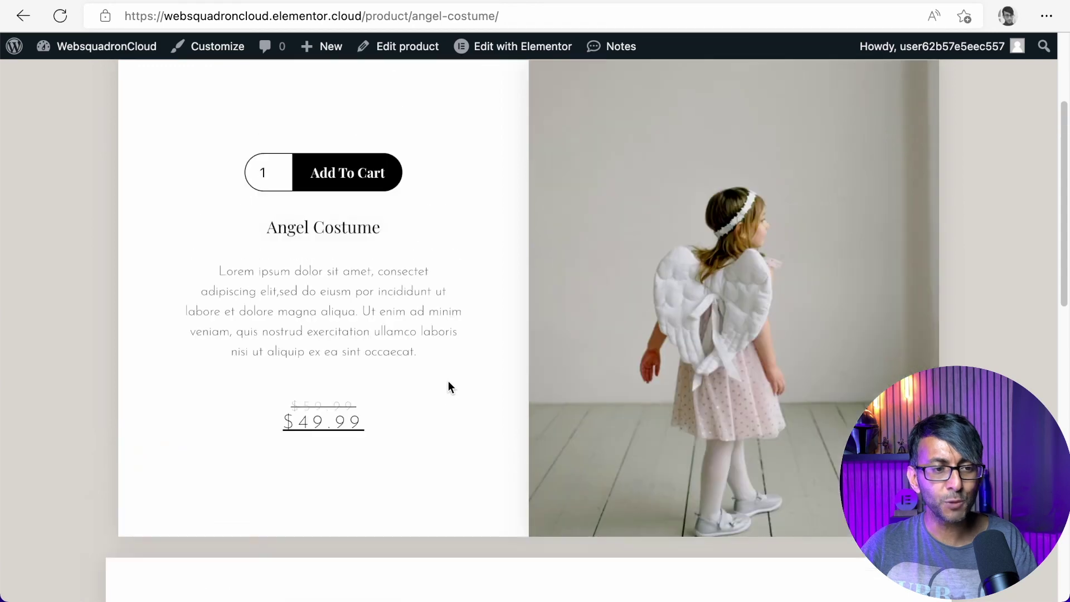
scroll(440, 379, up, 2)
scroll(390, 334, up, 1)
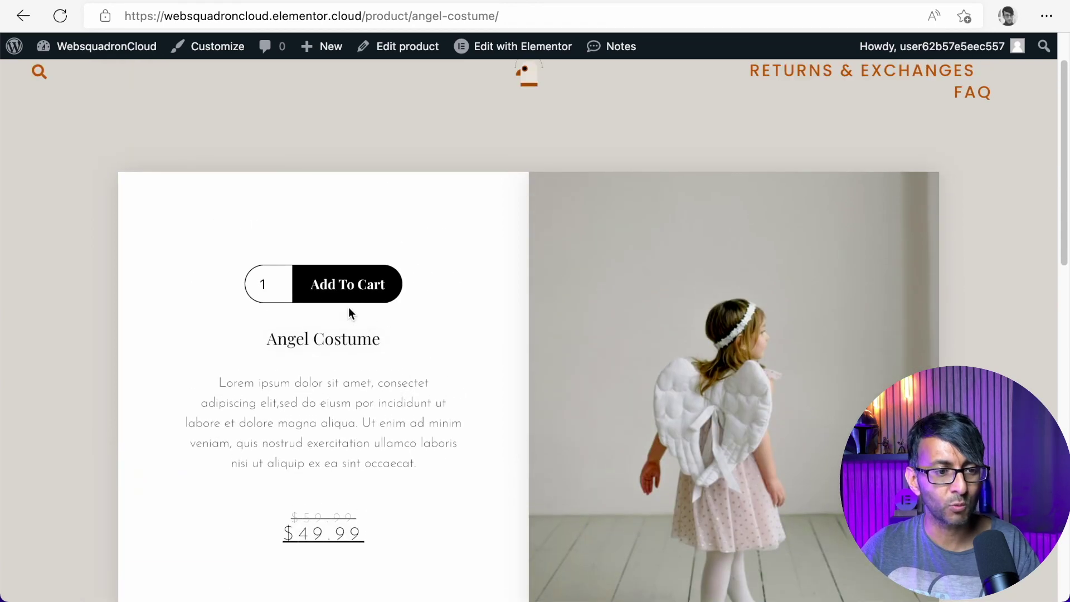
click(354, 297)
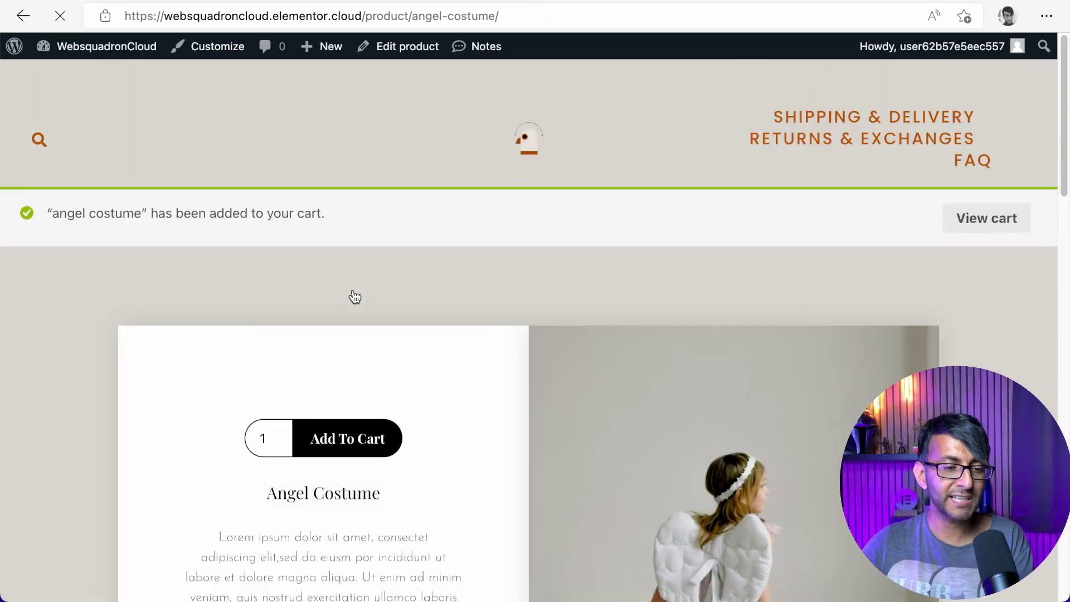
click(974, 223)
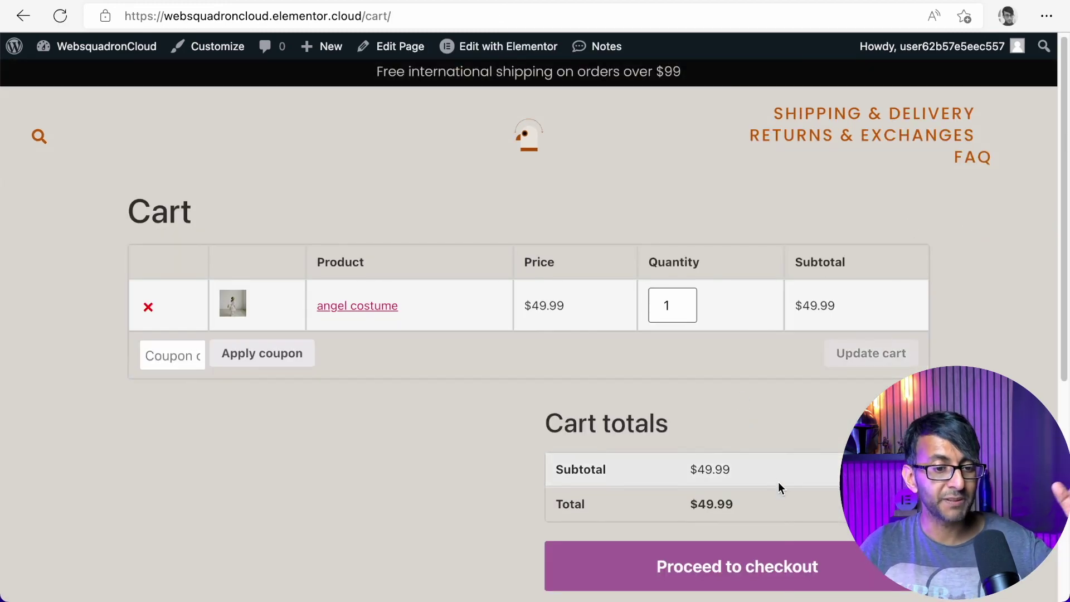
click(745, 579)
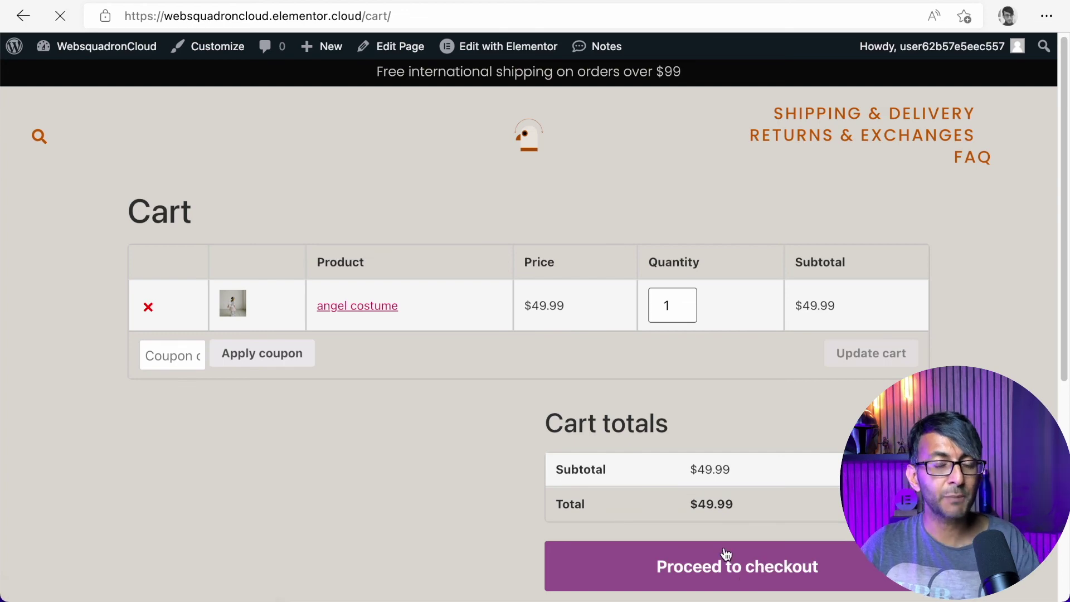
scroll(710, 423, down, 4)
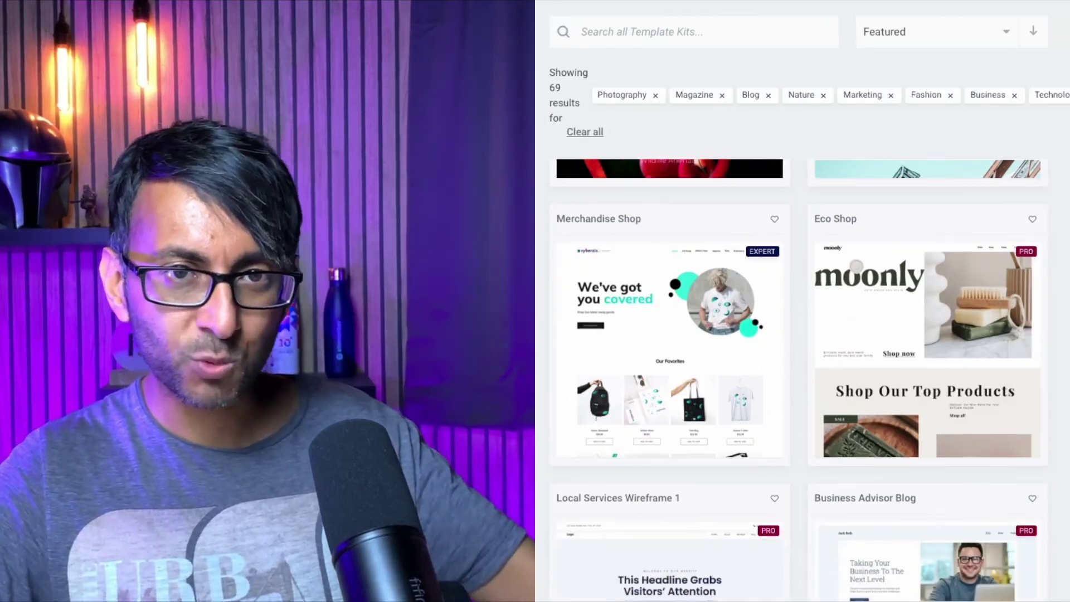
Scroll through the Template Kits library toward the Nature Photography kit.
scroll(798, 379, down, 20)
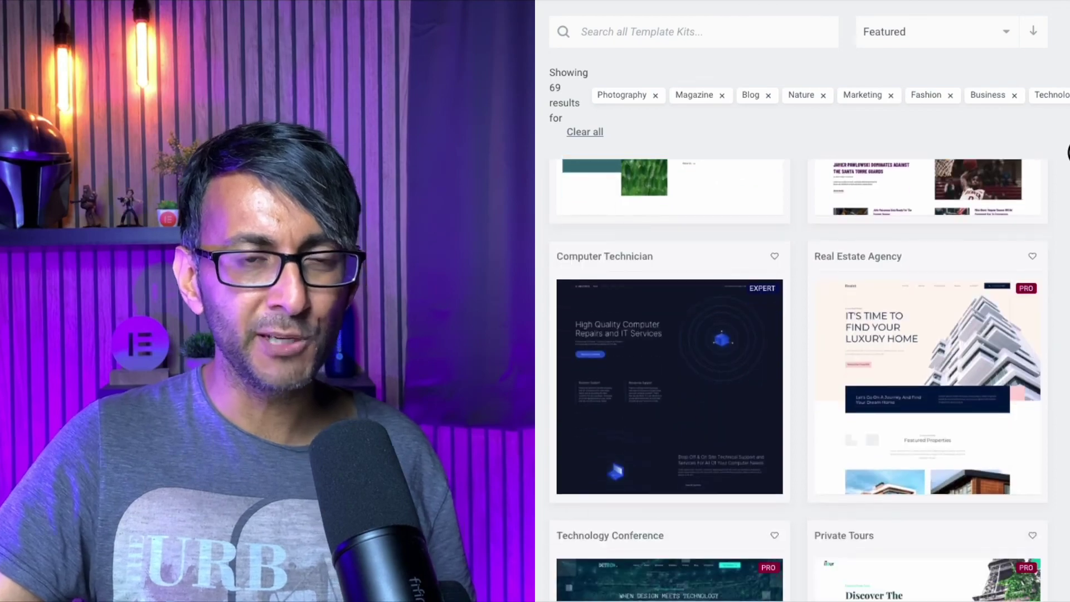
scroll(797, 379, down, 20)
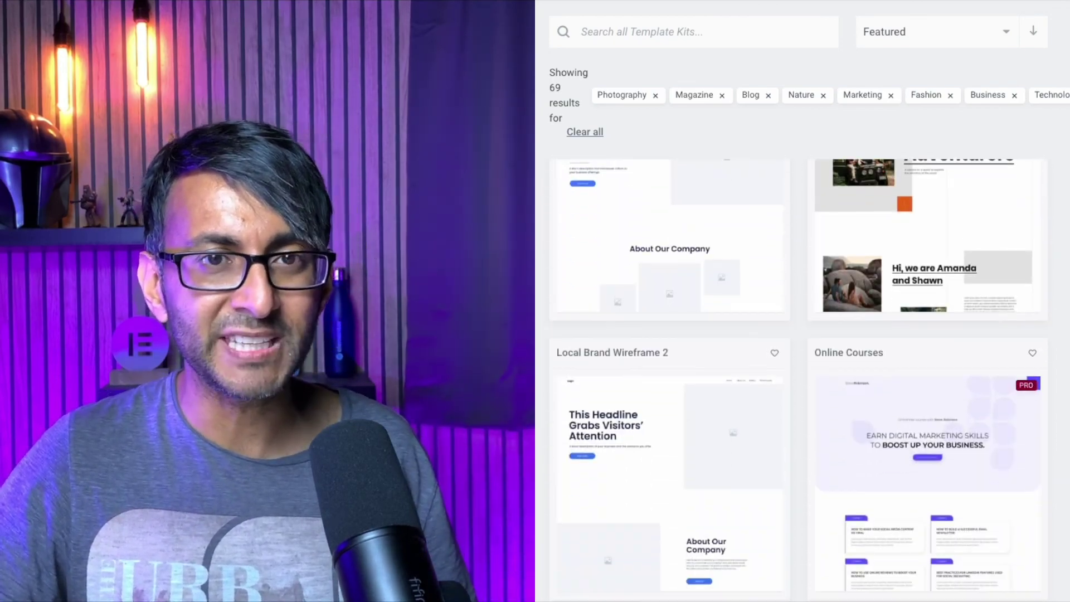
scroll(885, 184, up, 20)
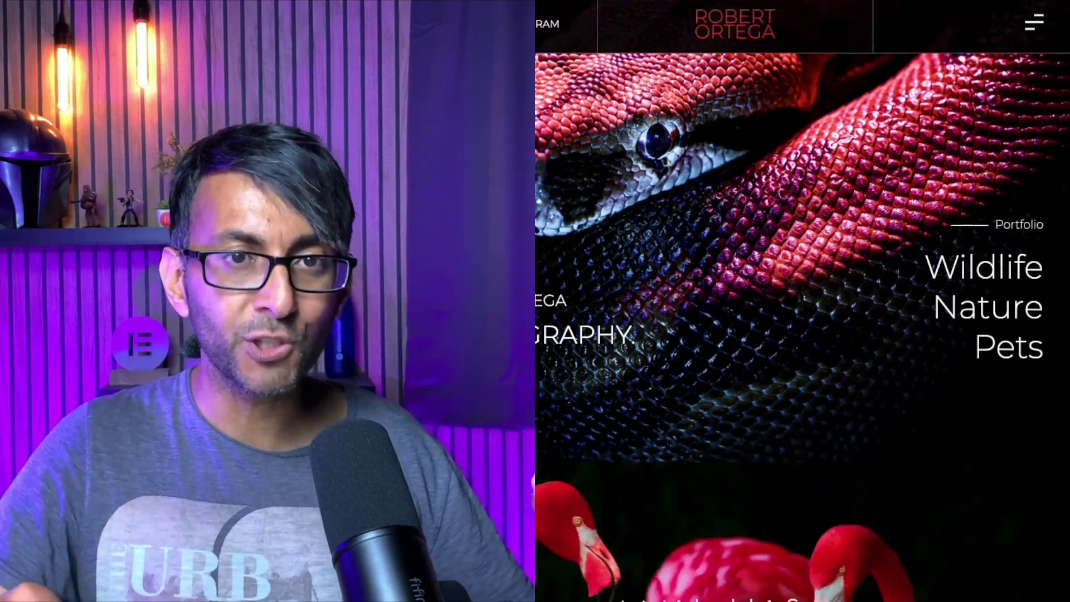
scroll(802, 301, down, 8)
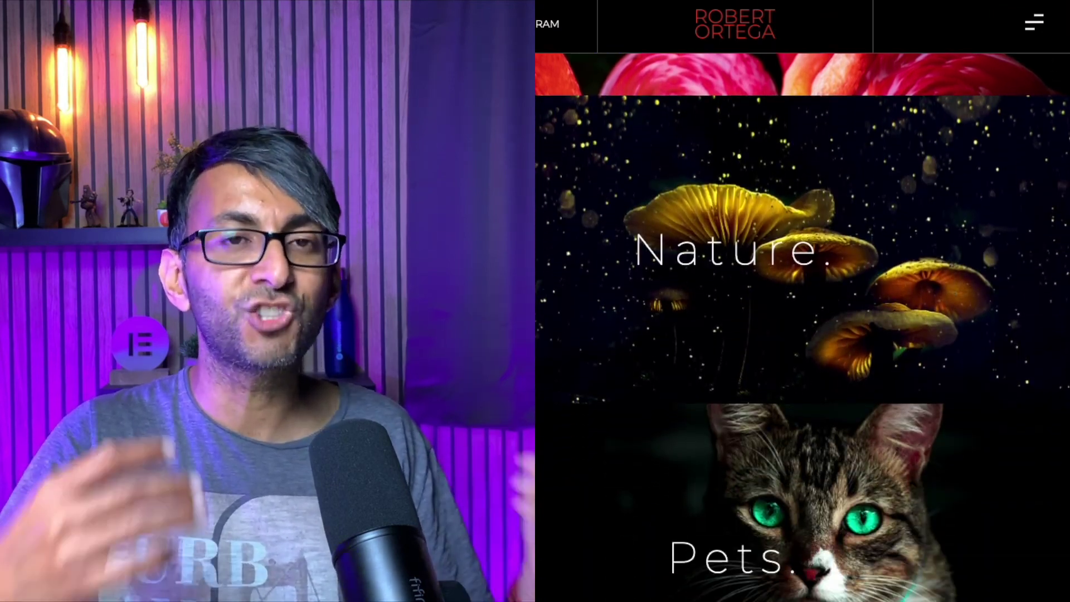